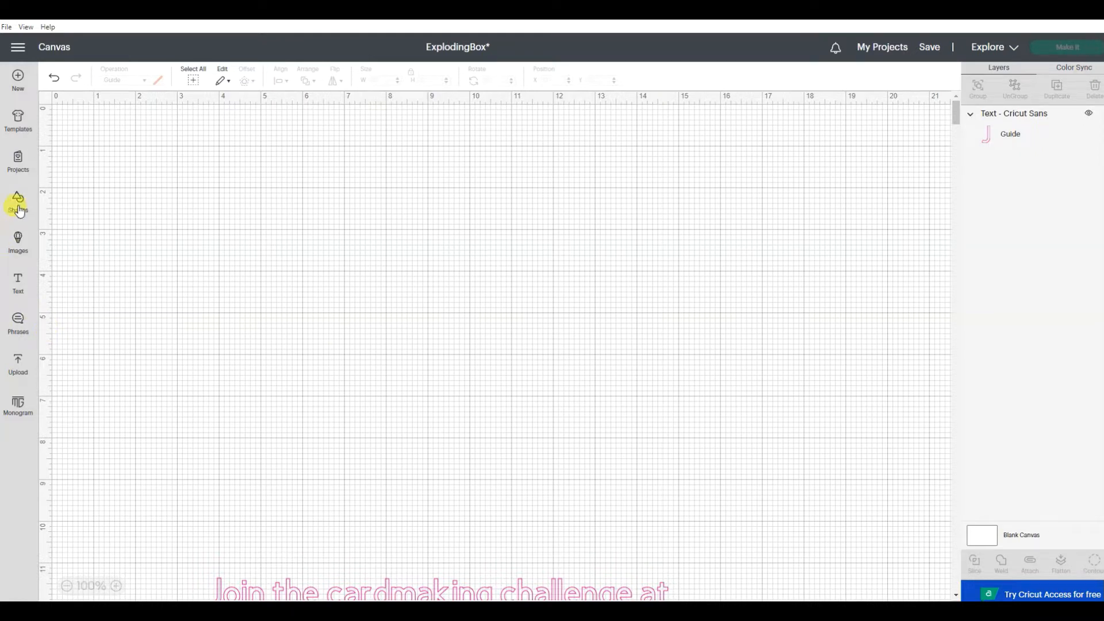
# Step: Add a basic square to the canvas, set its size to 10.5 inches, and place it near the upper middle
pyautogui.click(19, 211)
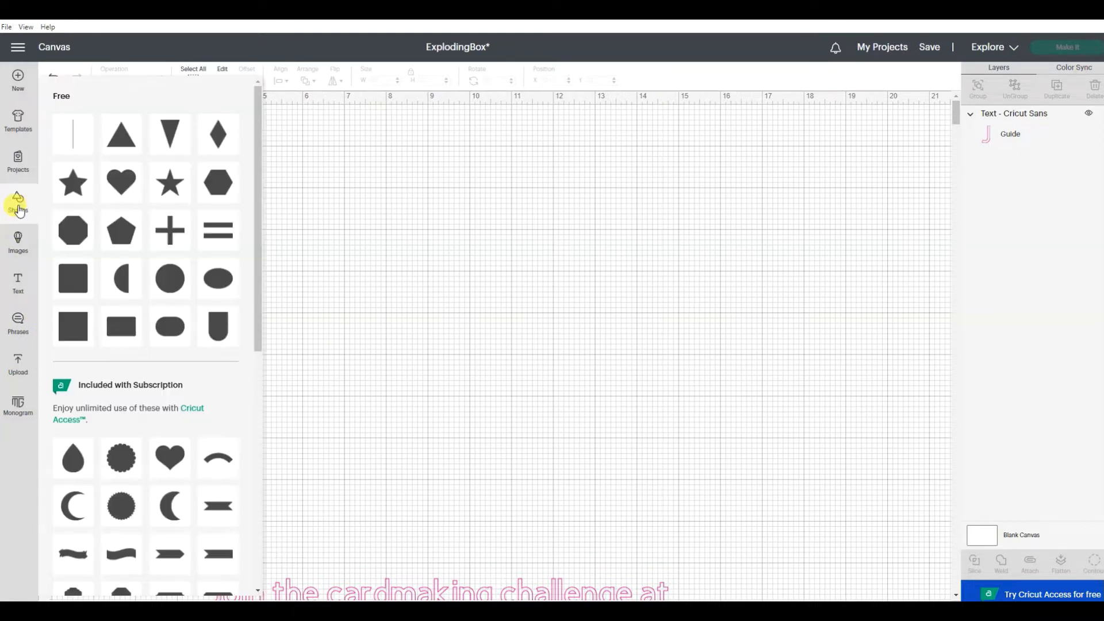
pyautogui.click(69, 327)
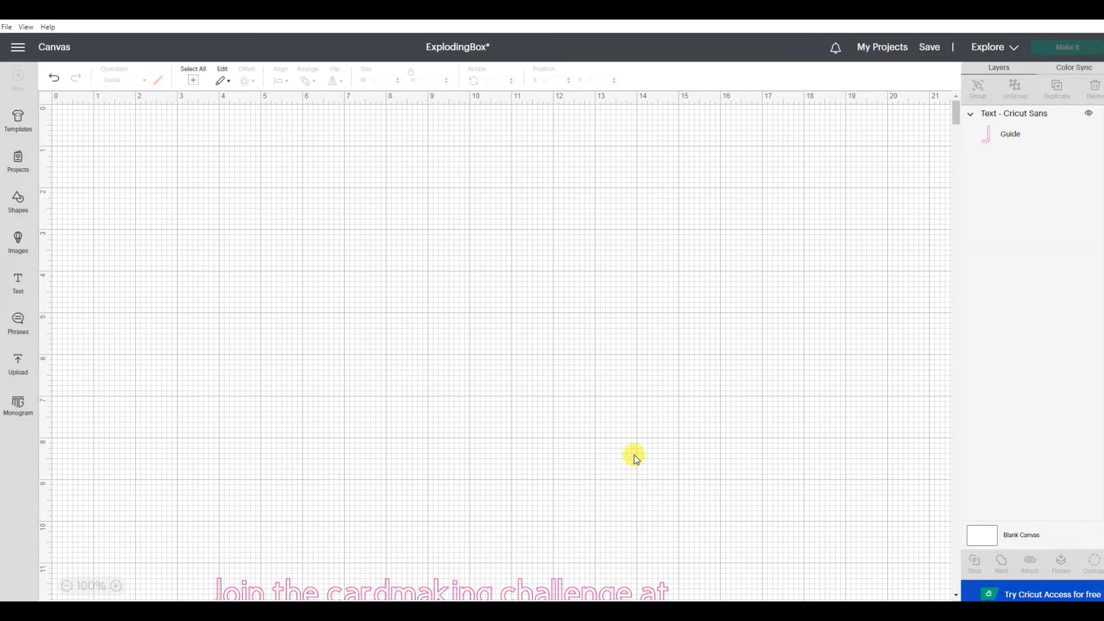
pyautogui.moveTo(151, 194); pyautogui.dragTo(424, 261)
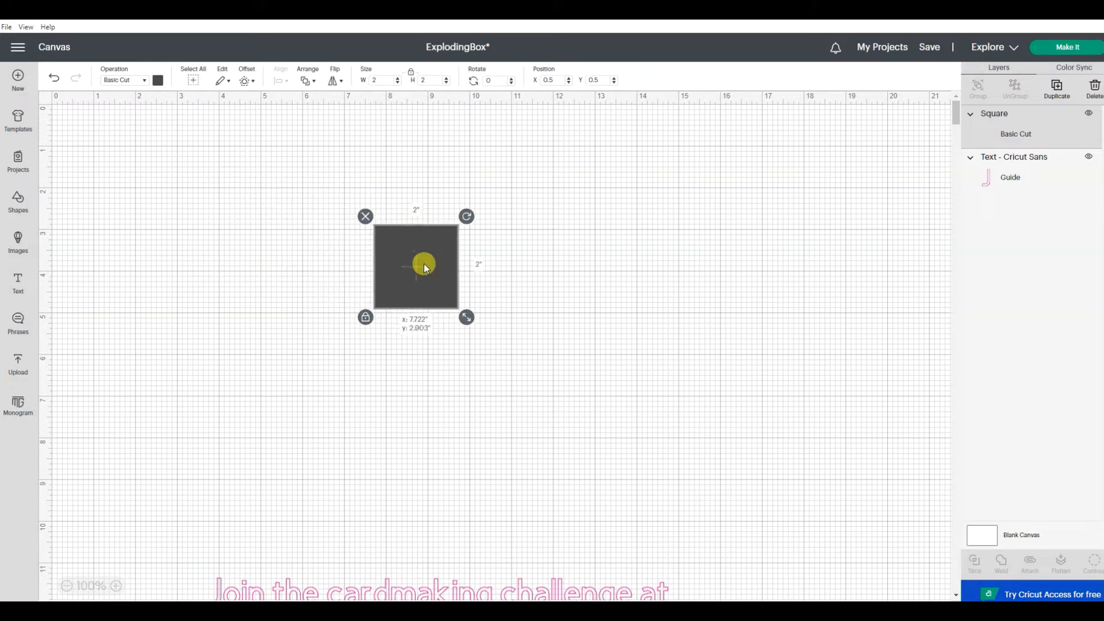
pyautogui.click(381, 81)
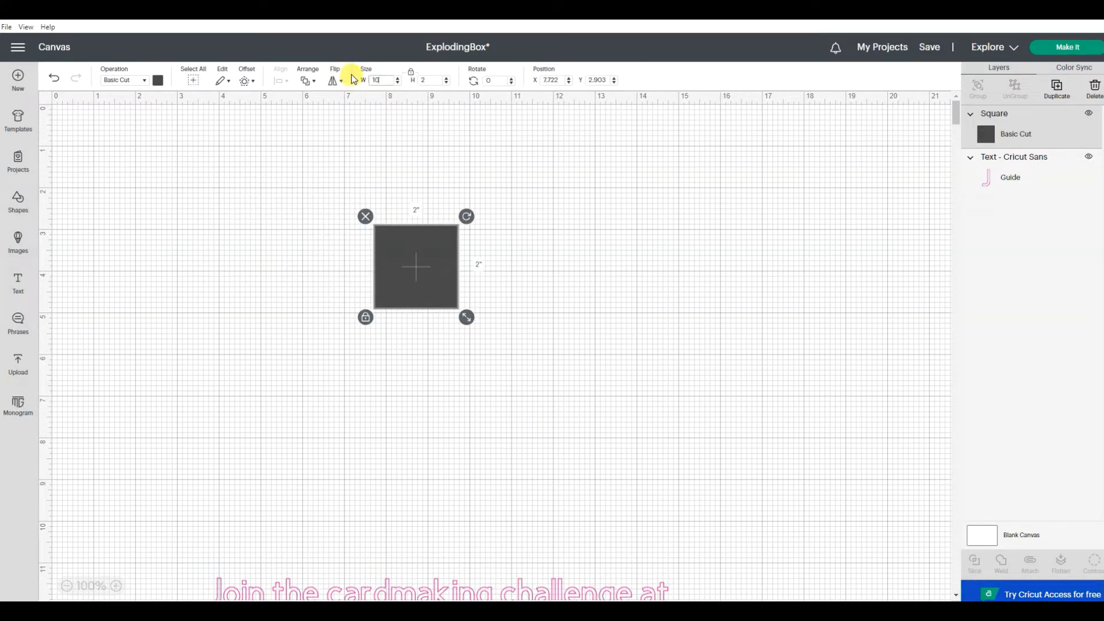
pyautogui.press('Return')
pyautogui.moveTo(680, 422); pyautogui.dragTo(545, 340)
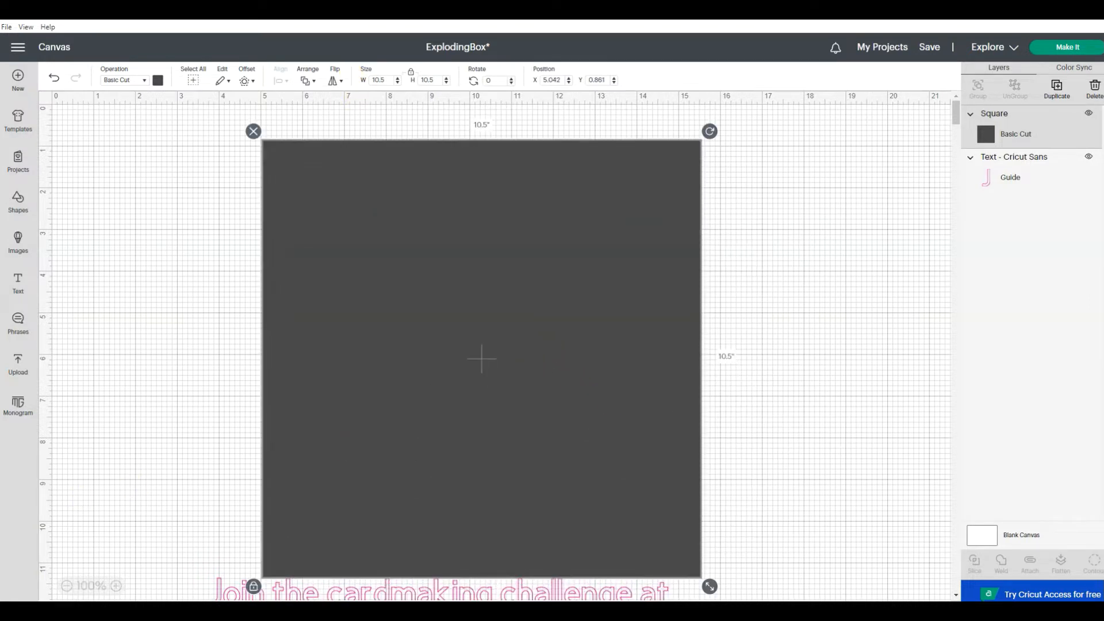
# Step: Move the guide text further down the canvas and reposition the large square above it at about X 6, Y 2.6
pyautogui.click(66, 587)
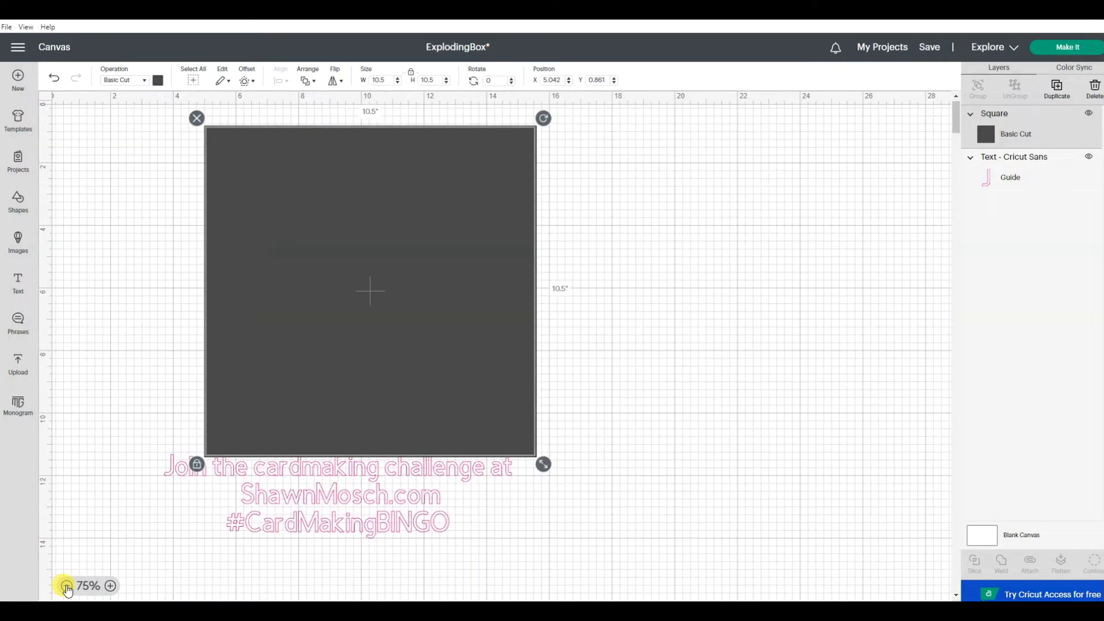
pyautogui.click(395, 503)
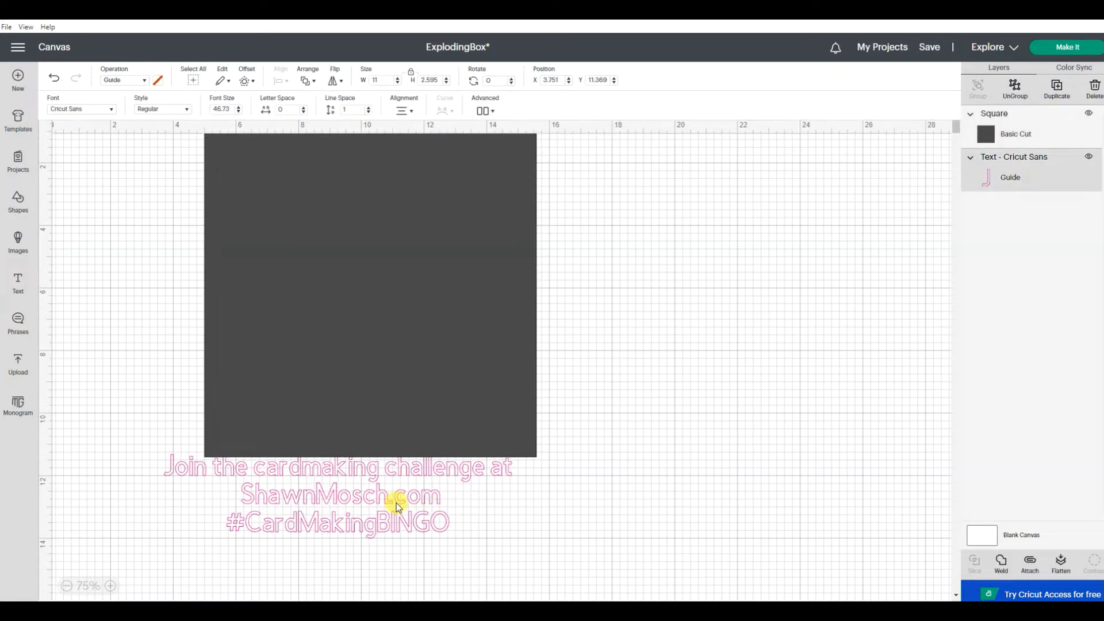
pyautogui.moveTo(396, 502); pyautogui.dragTo(438, 620)
pyautogui.click(436, 473)
pyautogui.moveTo(429, 350); pyautogui.dragTo(451, 375)
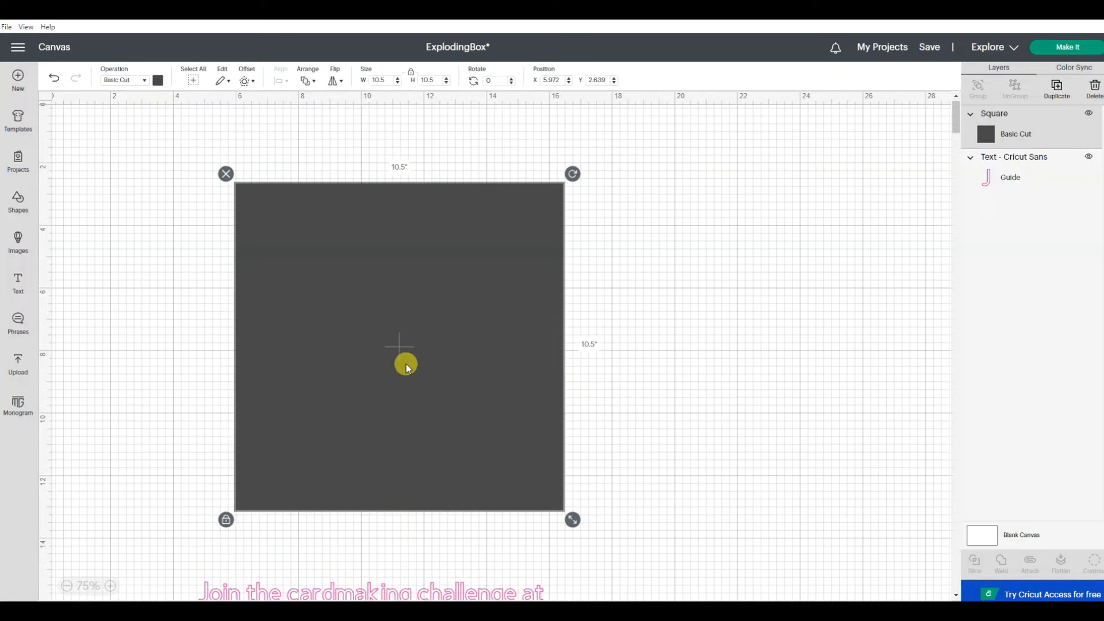
pyautogui.click(366, 311)
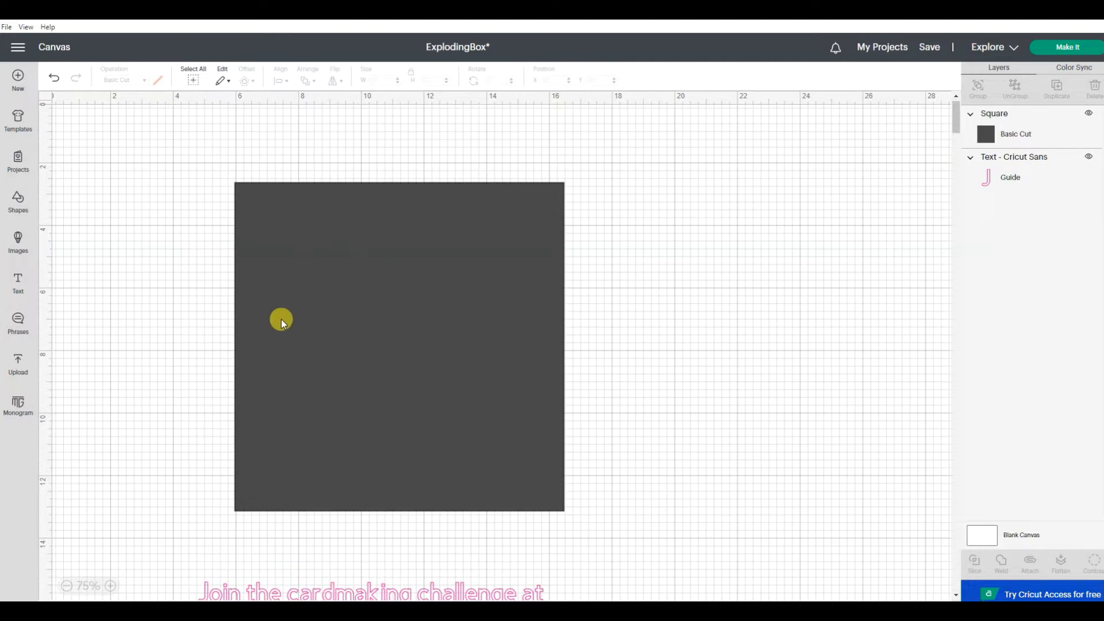
# Step: Add a second square over the large square's left edge and set its size to 3.5 inches
pyautogui.click(19, 198)
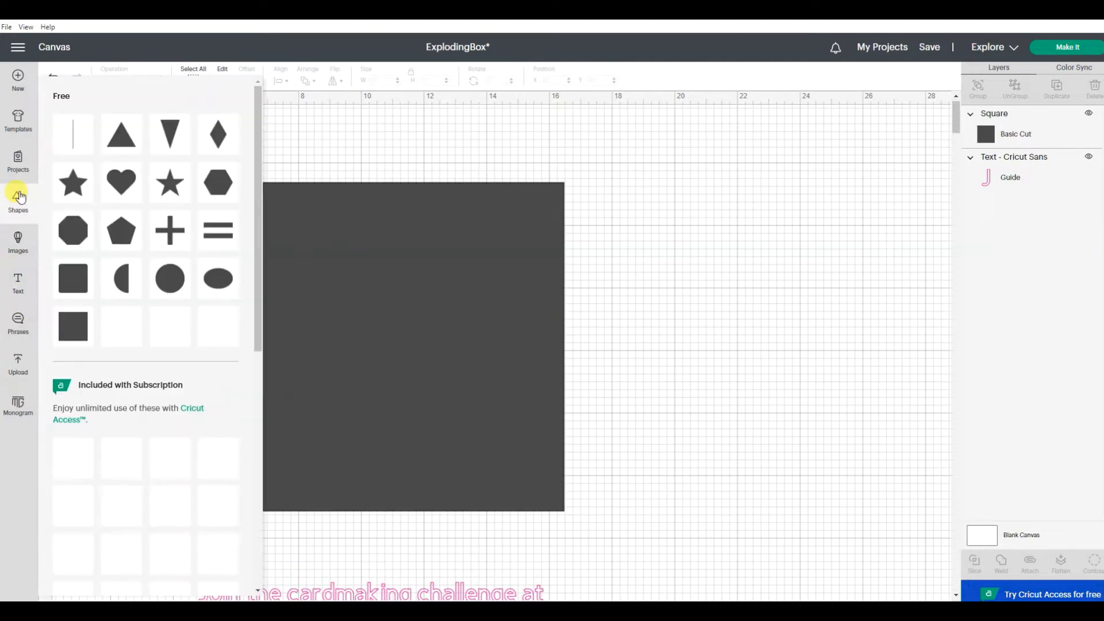
pyautogui.click(75, 335)
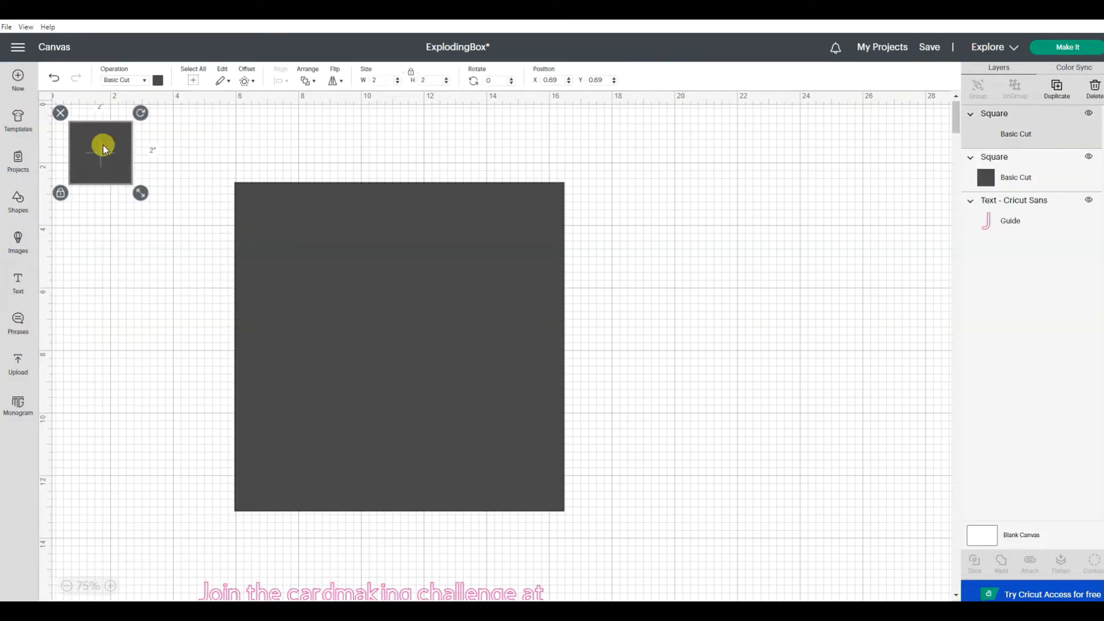
pyautogui.moveTo(103, 147); pyautogui.dragTo(191, 243)
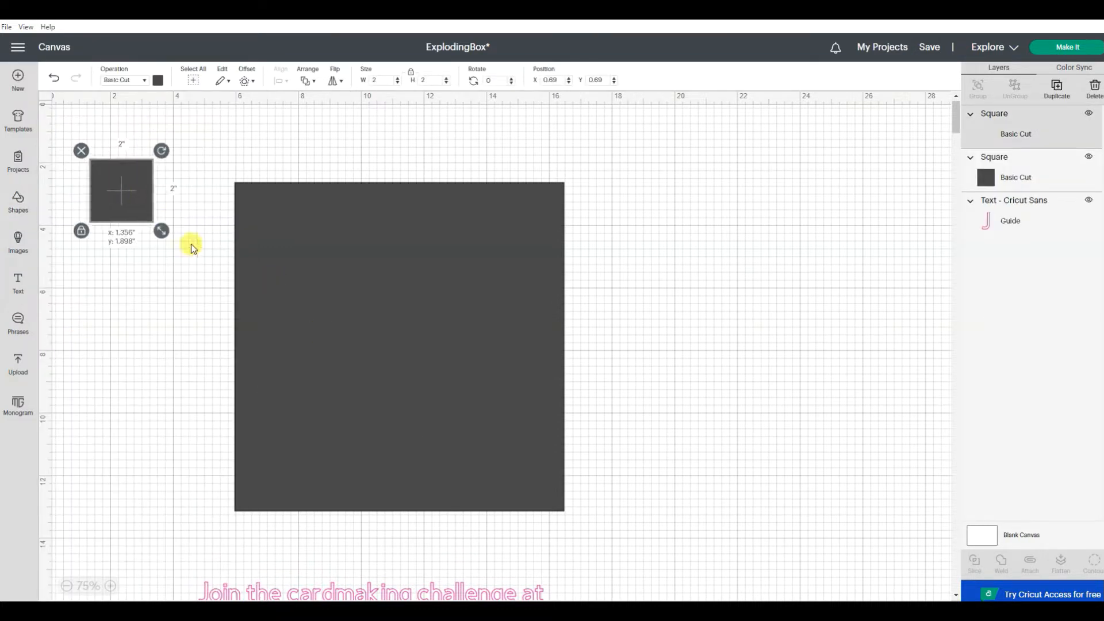
pyautogui.click(381, 81)
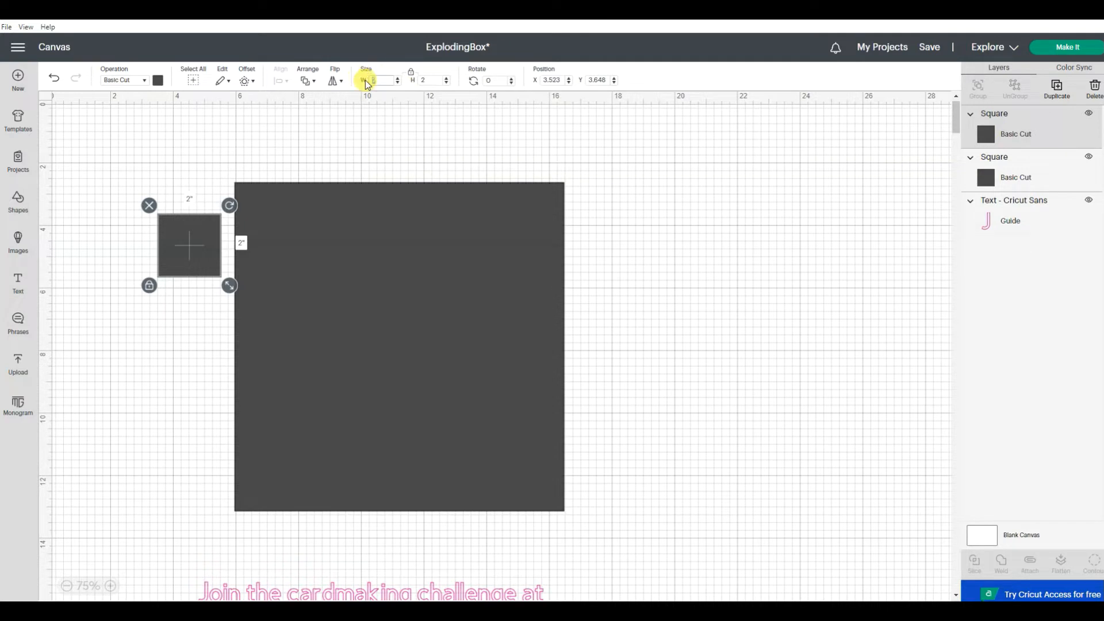
pyautogui.press('Return')
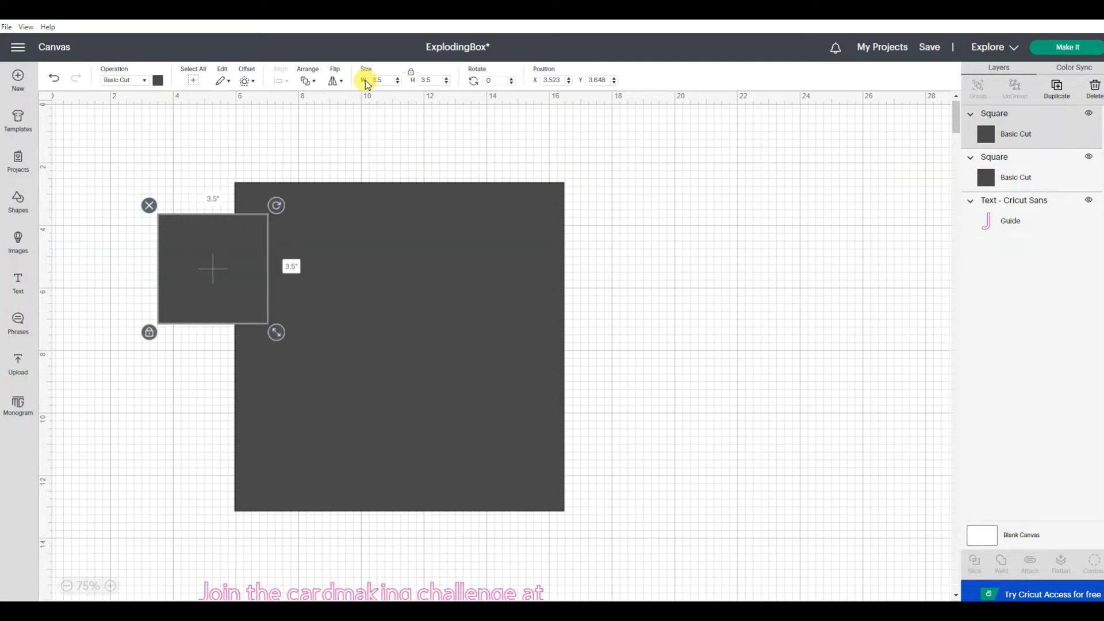
# Step: Change the material colour of the 10.5-inch square to white
pyautogui.click(340, 222)
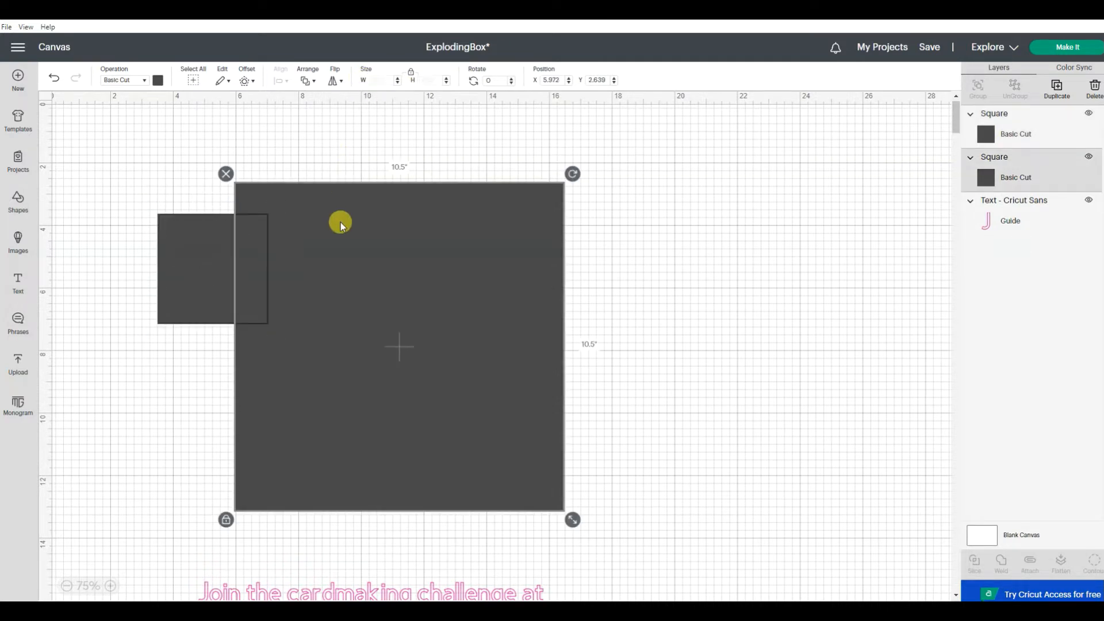
pyautogui.click(157, 81)
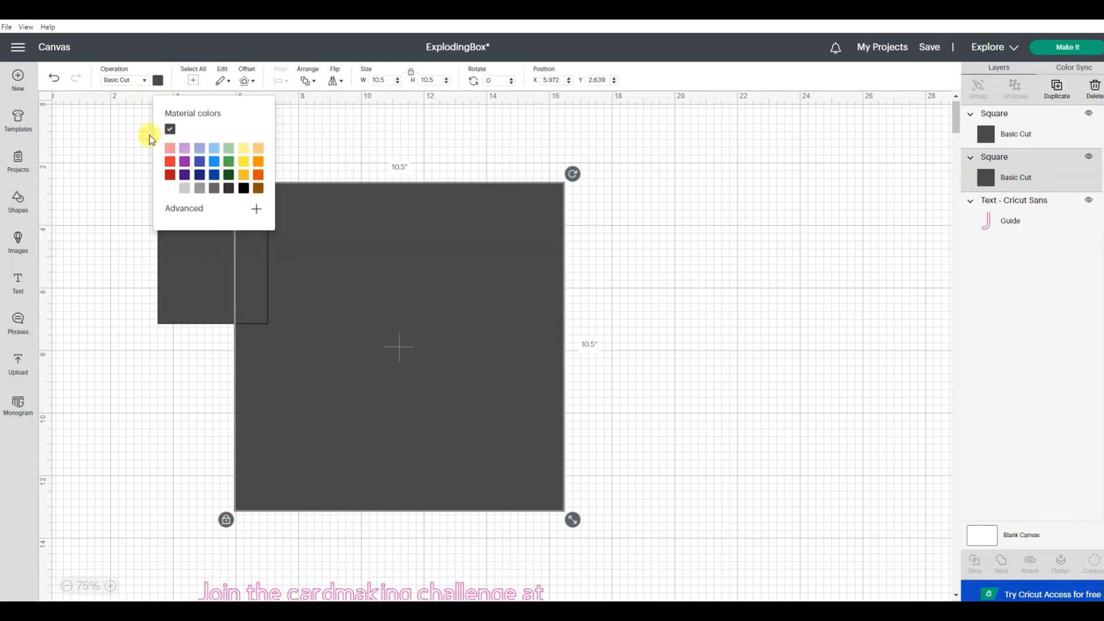
pyautogui.click(170, 190)
pyautogui.click(768, 312)
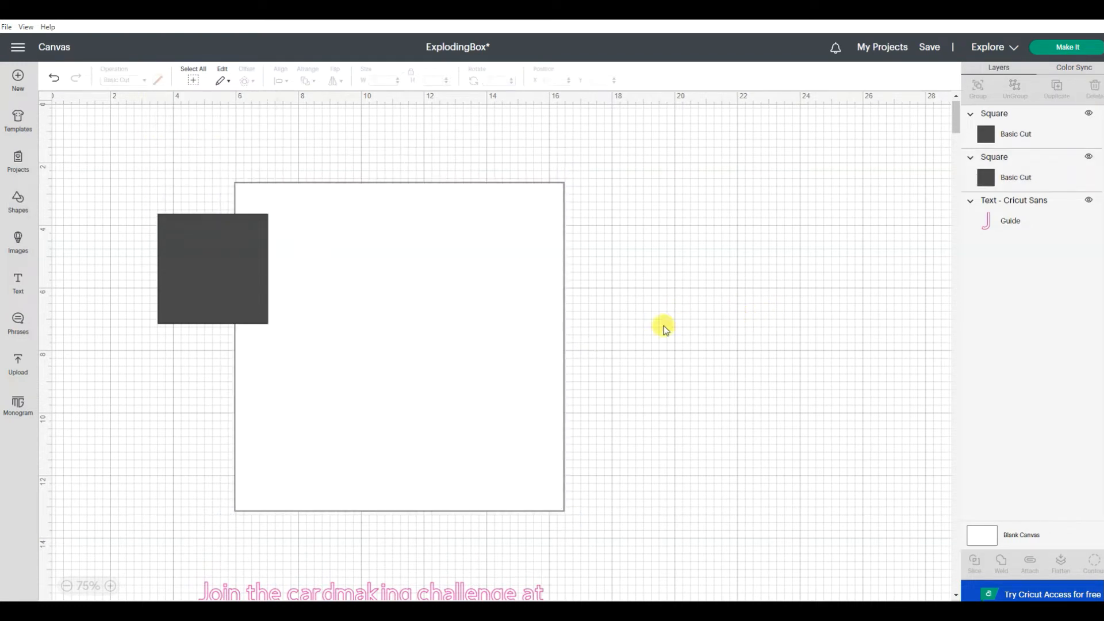
# Step: Copy the 3.5-inch square and place the pasted copy outside the large square's upper right side
pyautogui.click(188, 308)
pyautogui.rightClick(198, 288)
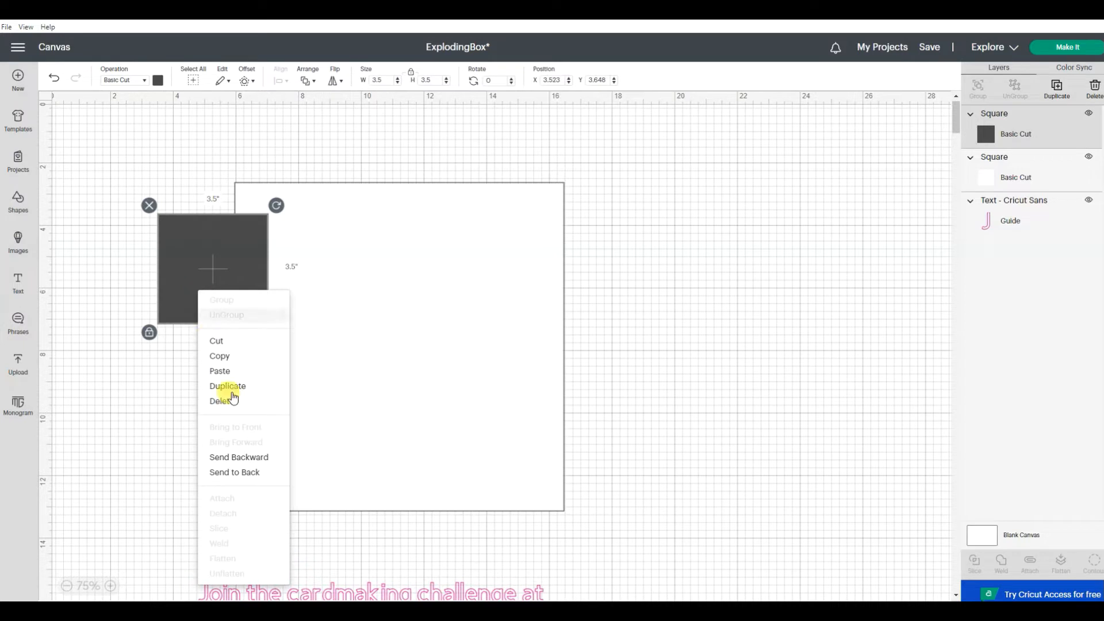
pyautogui.click(244, 358)
pyautogui.hotkey('ctrl', 'v')
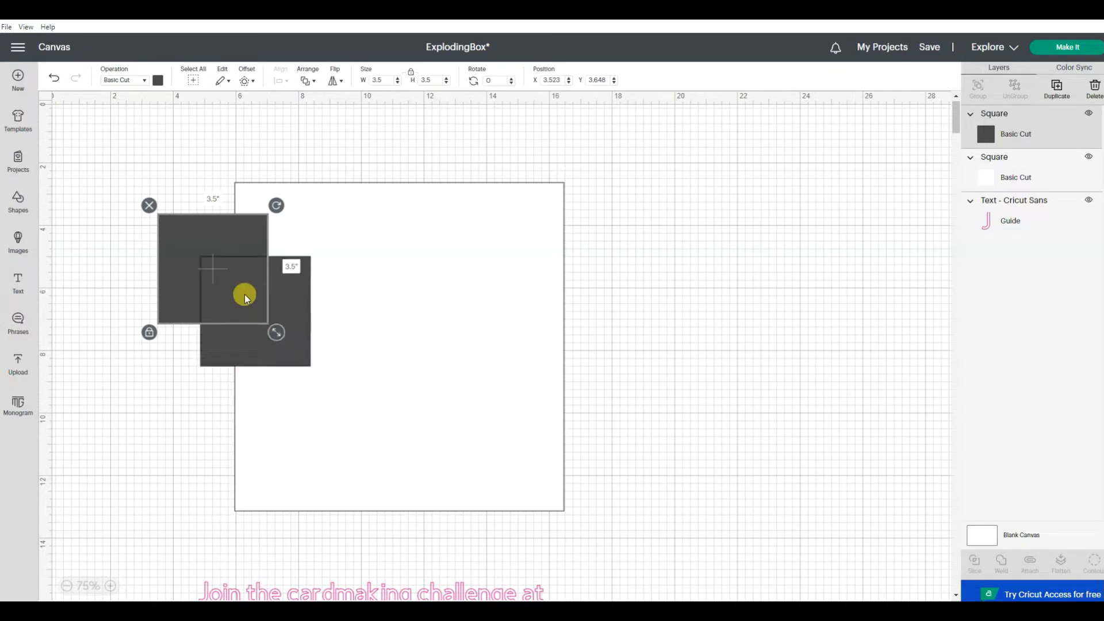
pyautogui.moveTo(288, 294); pyautogui.dragTo(693, 238)
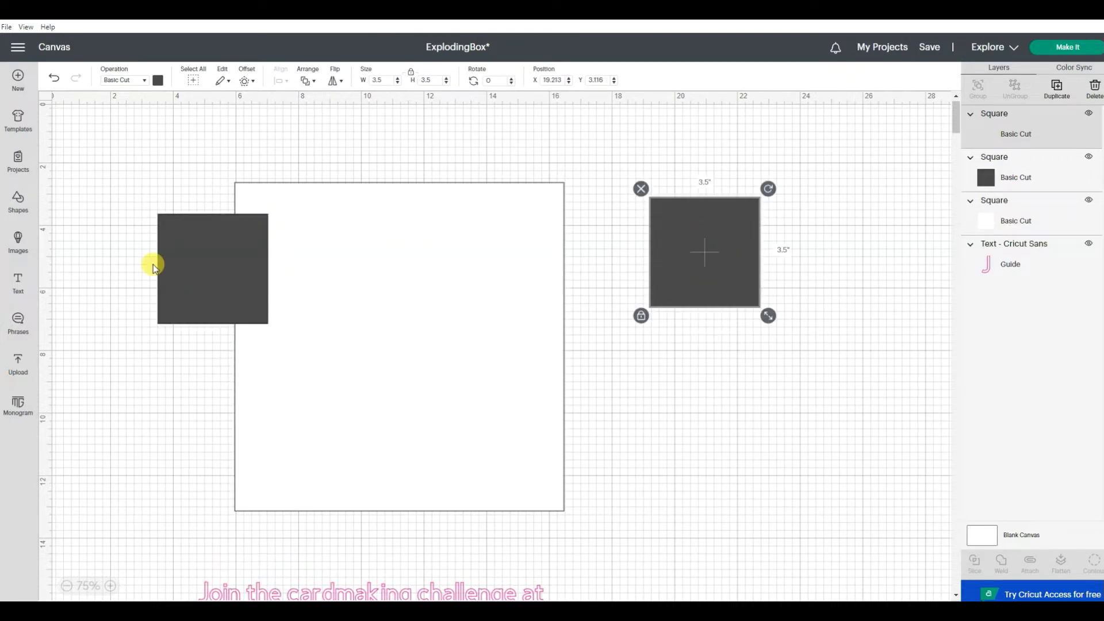
# Step: Paste another copy of the upper-left 3.5-inch square and place it near the large square's lower-left corner
pyautogui.rightClick(194, 271)
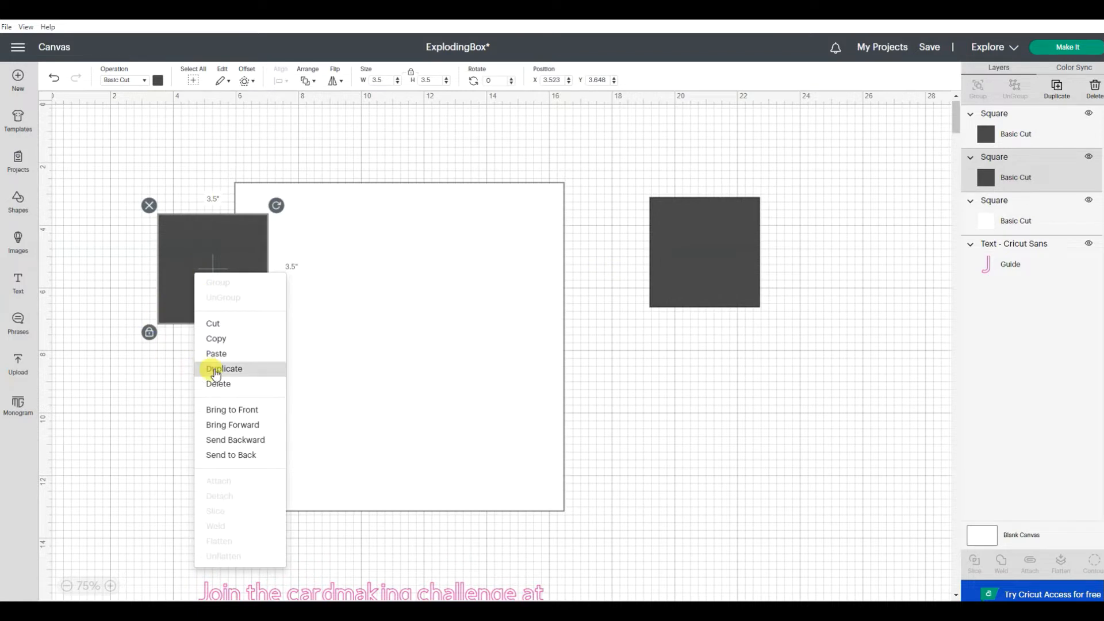
pyautogui.click(223, 337)
pyautogui.hotkey('ctrl', 'v')
pyautogui.moveTo(266, 348); pyautogui.dragTo(187, 461)
# Step: Paste a copy of the lower-left small square beyond the large square's lower-right corner, and shift the lower-left one further down and outward
pyautogui.rightClick(190, 448)
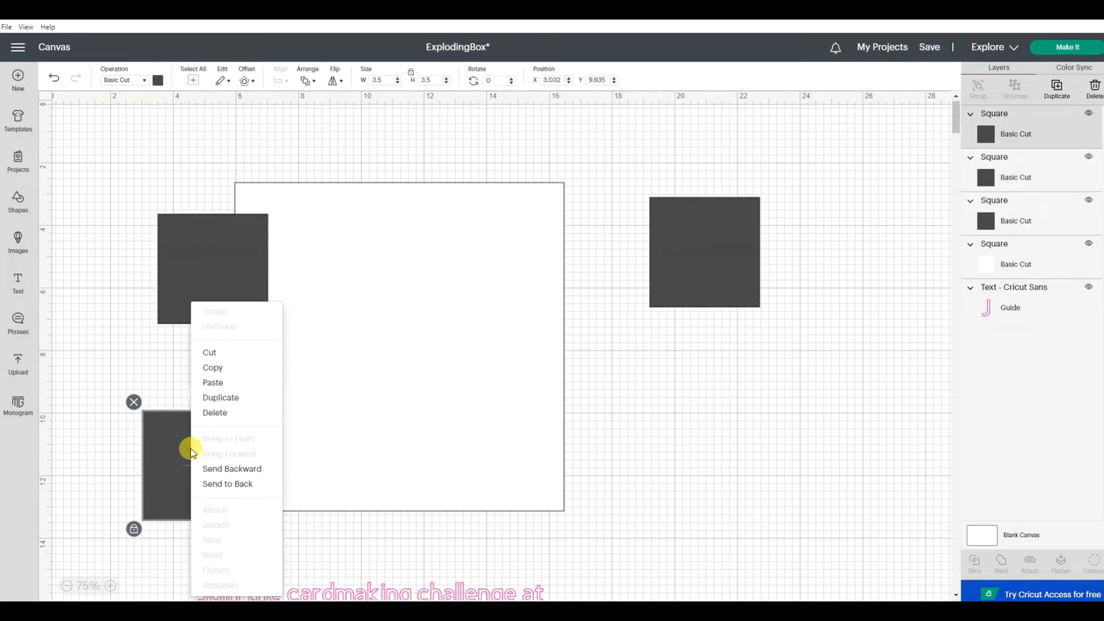
pyautogui.click(215, 459)
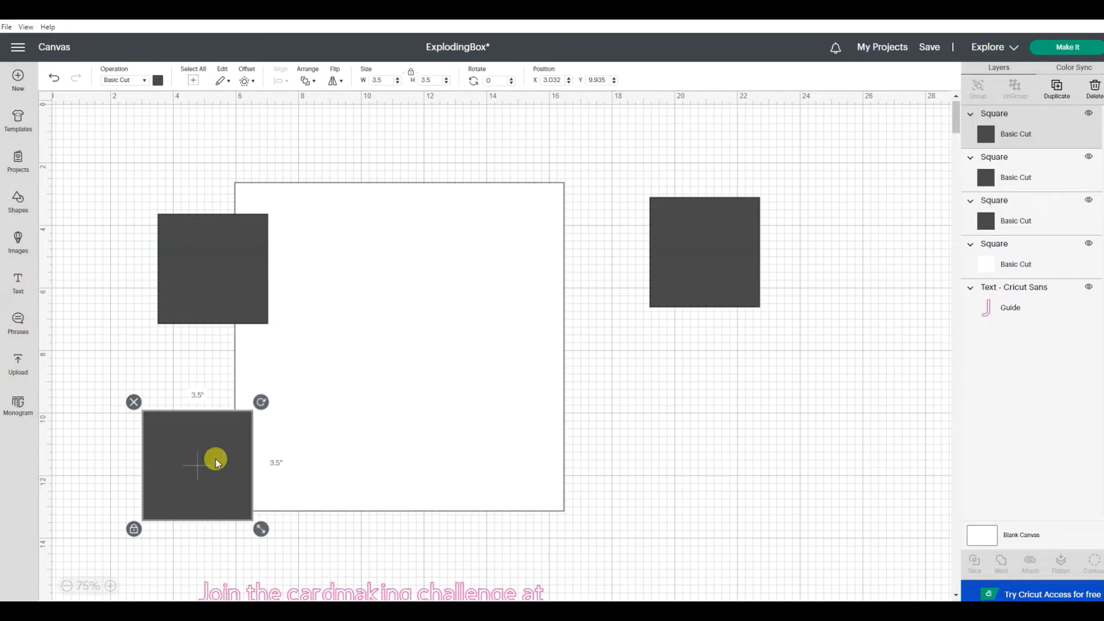
pyautogui.hotkey('ctrl', 'v')
pyautogui.moveTo(331, 533); pyautogui.dragTo(665, 460)
pyautogui.moveTo(202, 517); pyautogui.dragTo(178, 596)
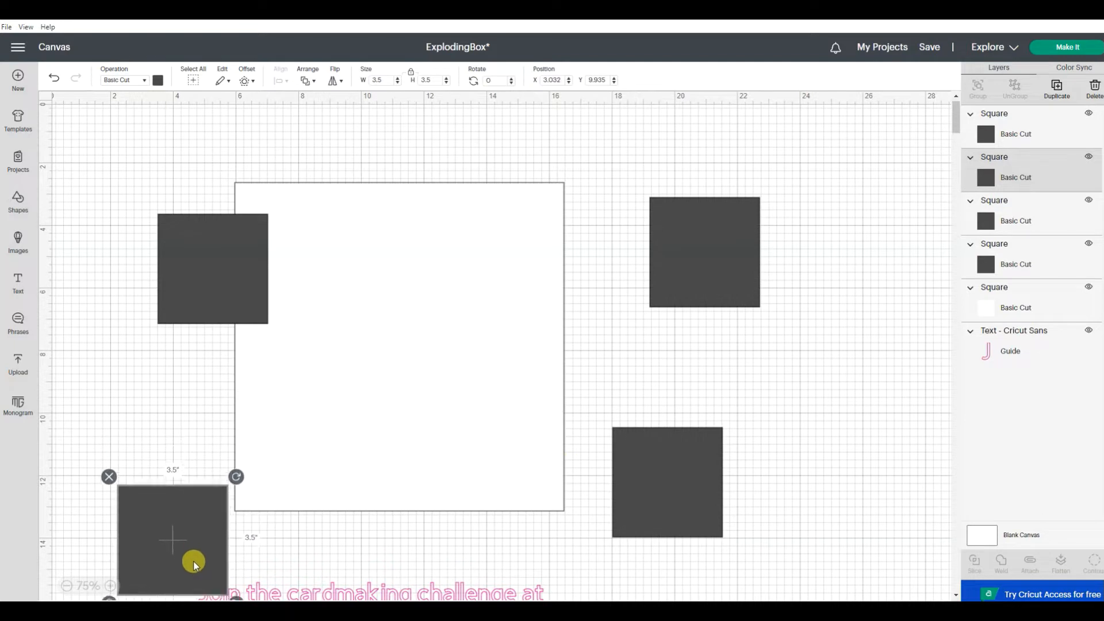
# Step: Align the upper-left small square and the large white square along their left and top edges
pyautogui.moveTo(320, 150); pyautogui.dragTo(208, 253)
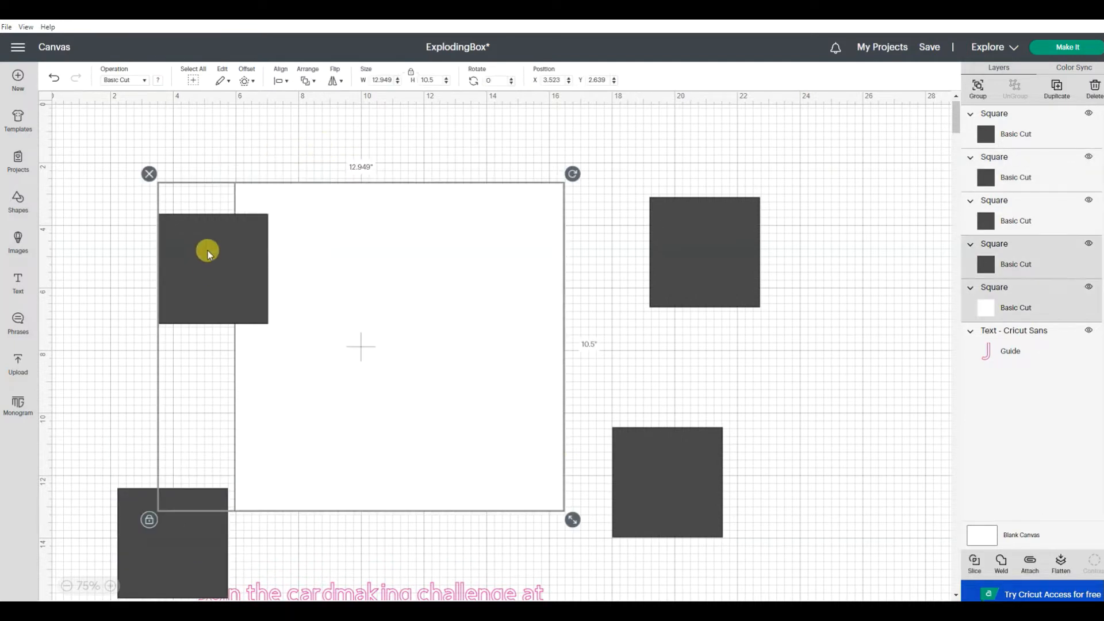
pyautogui.click(282, 86)
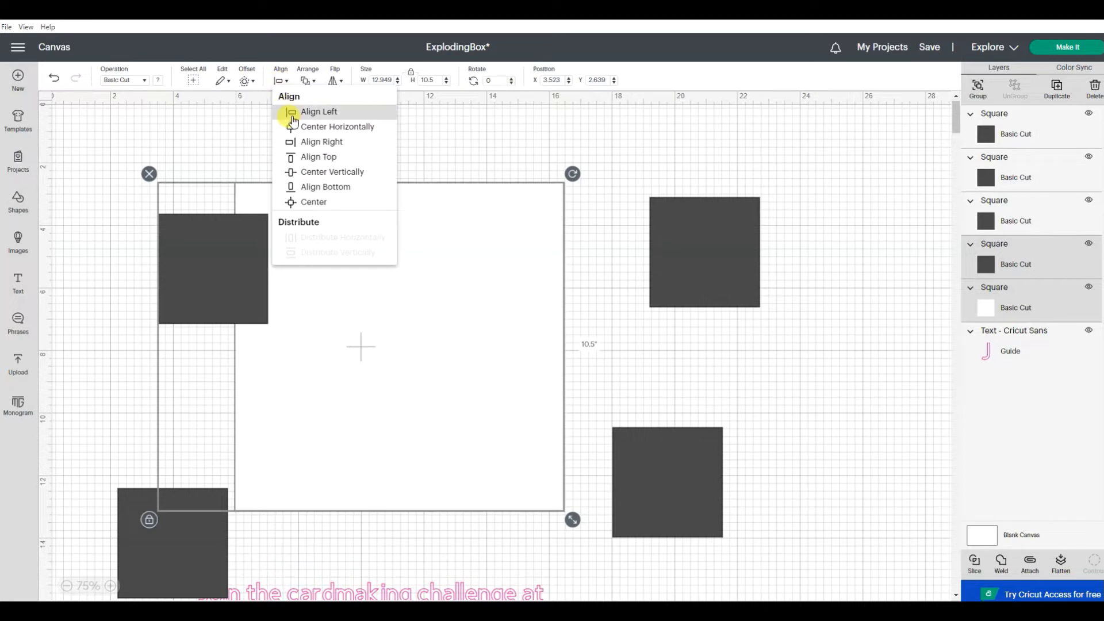
pyautogui.click(288, 111)
pyautogui.click(281, 84)
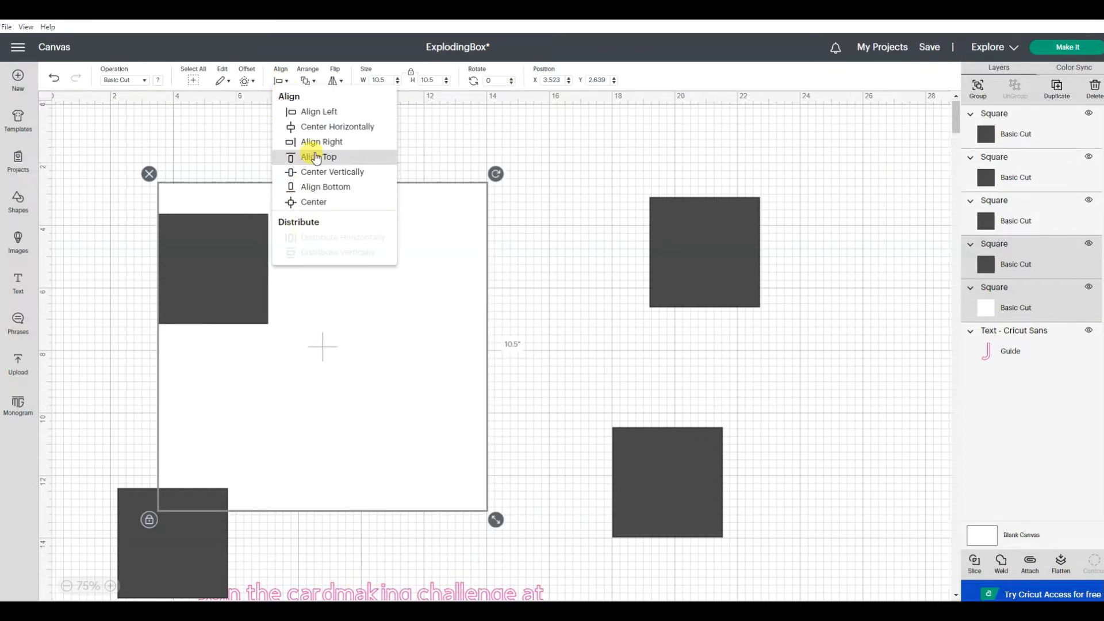
pyautogui.click(315, 157)
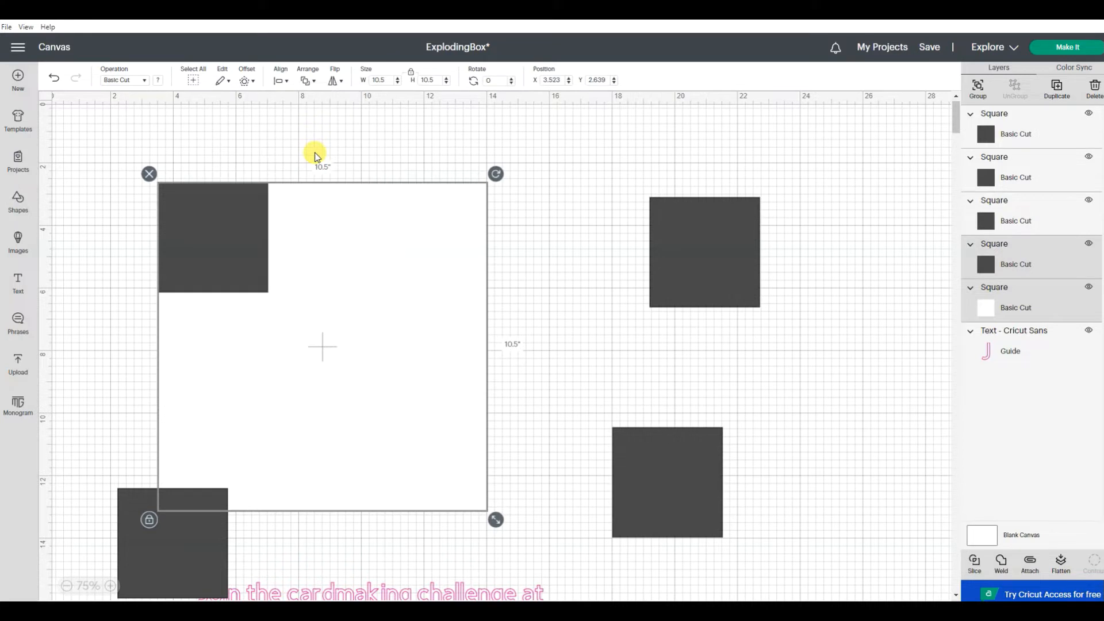
# Step: Slice the upper-left small square out of the large square, move the notched piece aside, and delete the two cut-out squares
pyautogui.click(975, 565)
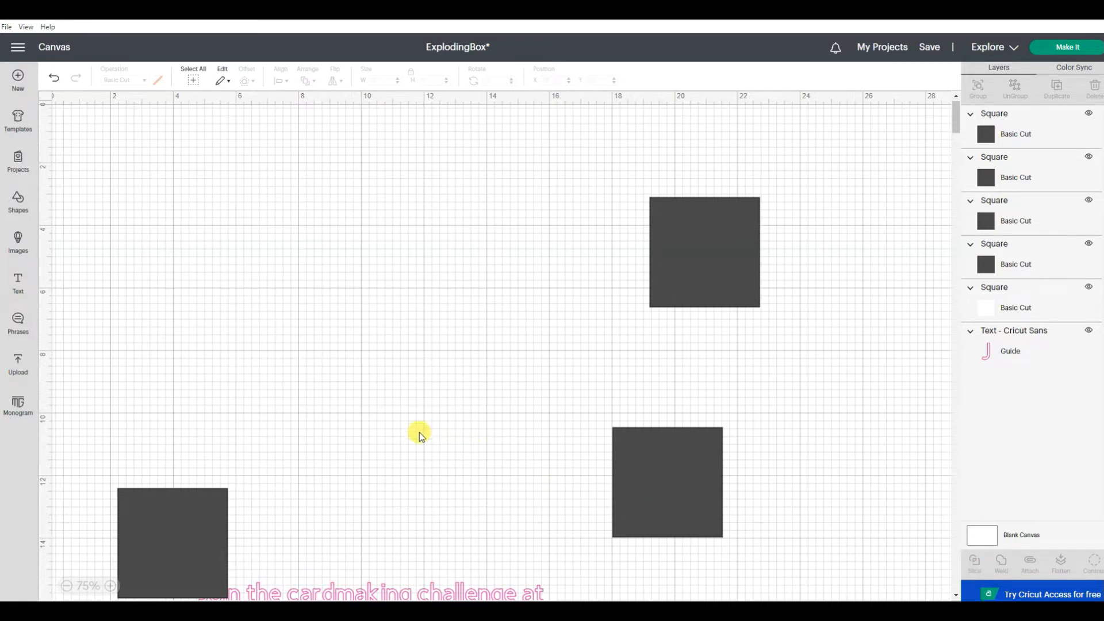
pyautogui.moveTo(399, 428); pyautogui.dragTo(542, 430)
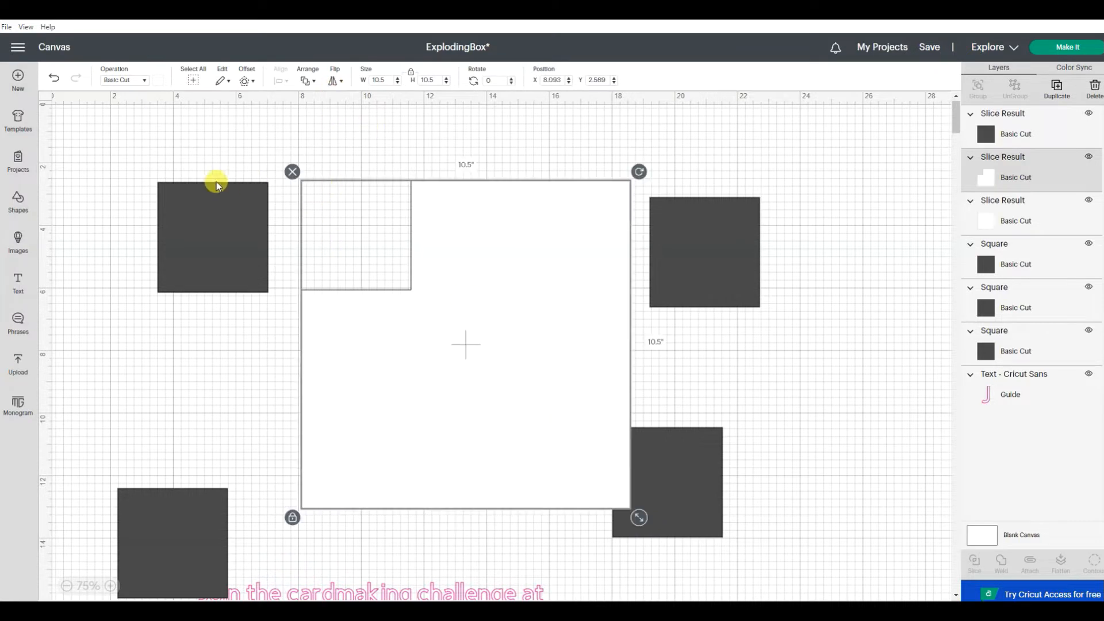
pyautogui.click(211, 139)
pyautogui.moveTo(198, 190); pyautogui.dragTo(101, 311)
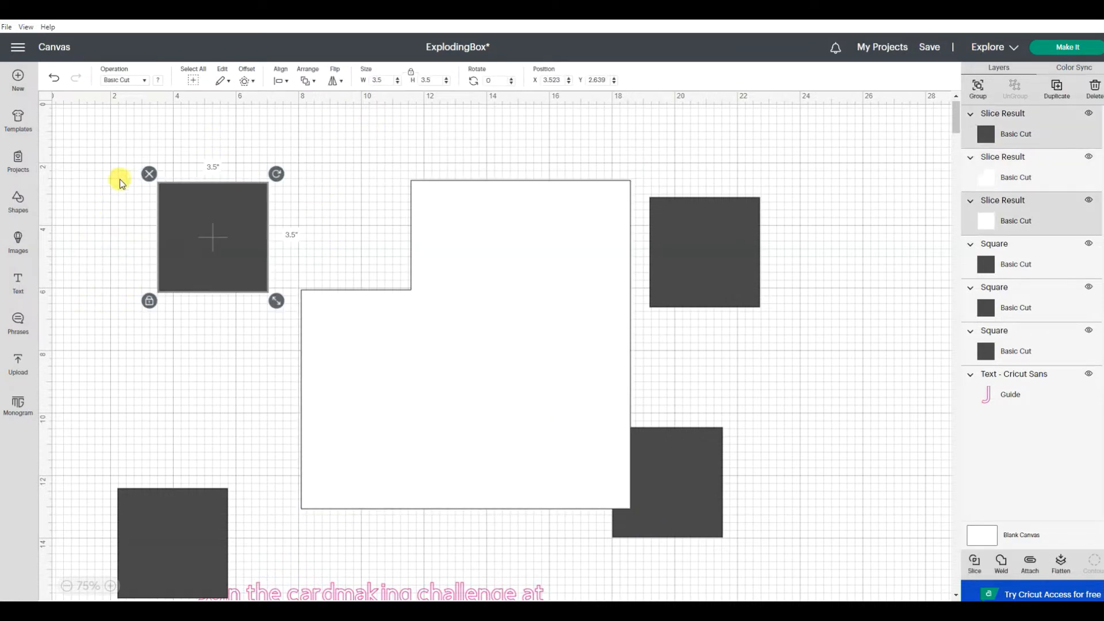
pyautogui.click(140, 169)
pyautogui.moveTo(239, 148); pyautogui.dragTo(188, 262)
pyautogui.click(148, 174)
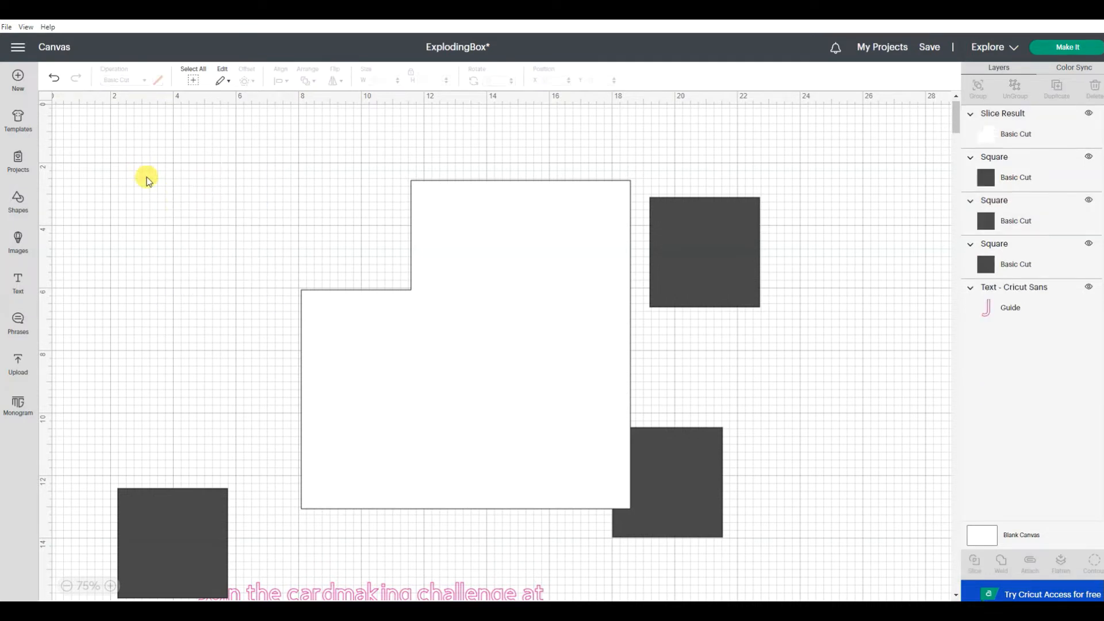
# Step: Reposition the notched white piece and align it with the upper-right small square along their right and top edges
pyautogui.moveTo(560, 352); pyautogui.dragTo(513, 353)
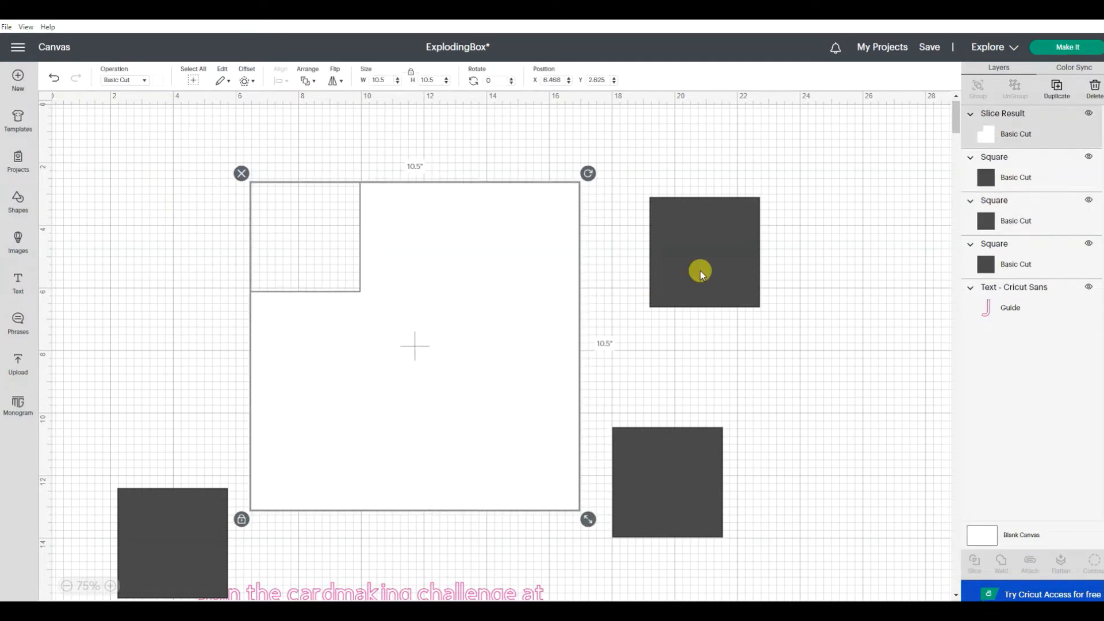
pyautogui.moveTo(816, 176); pyautogui.dragTo(467, 253)
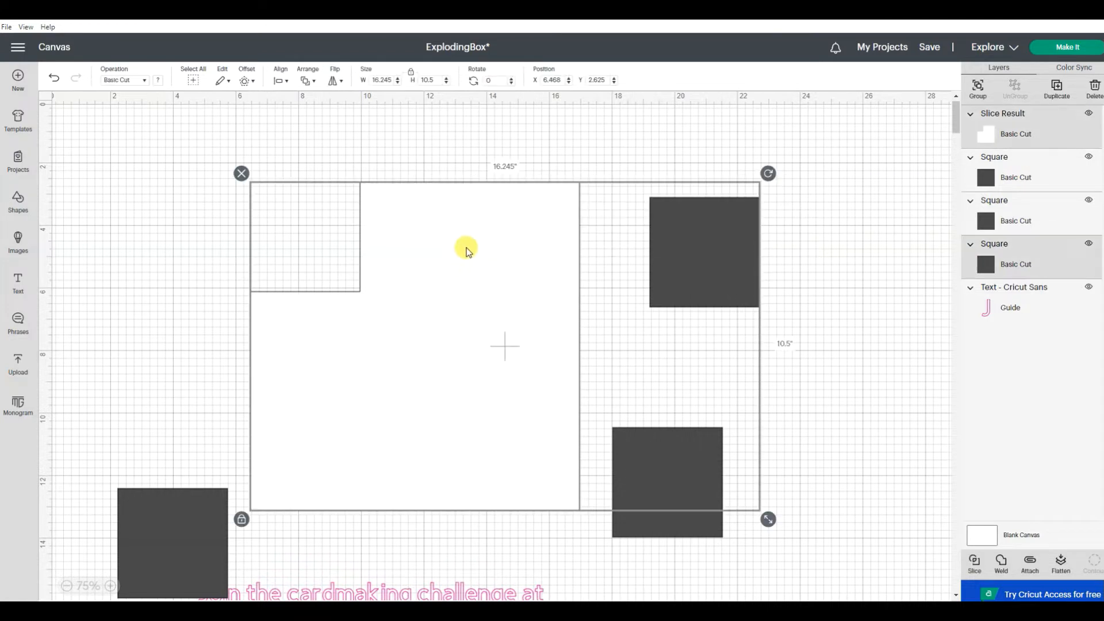
pyautogui.click(282, 82)
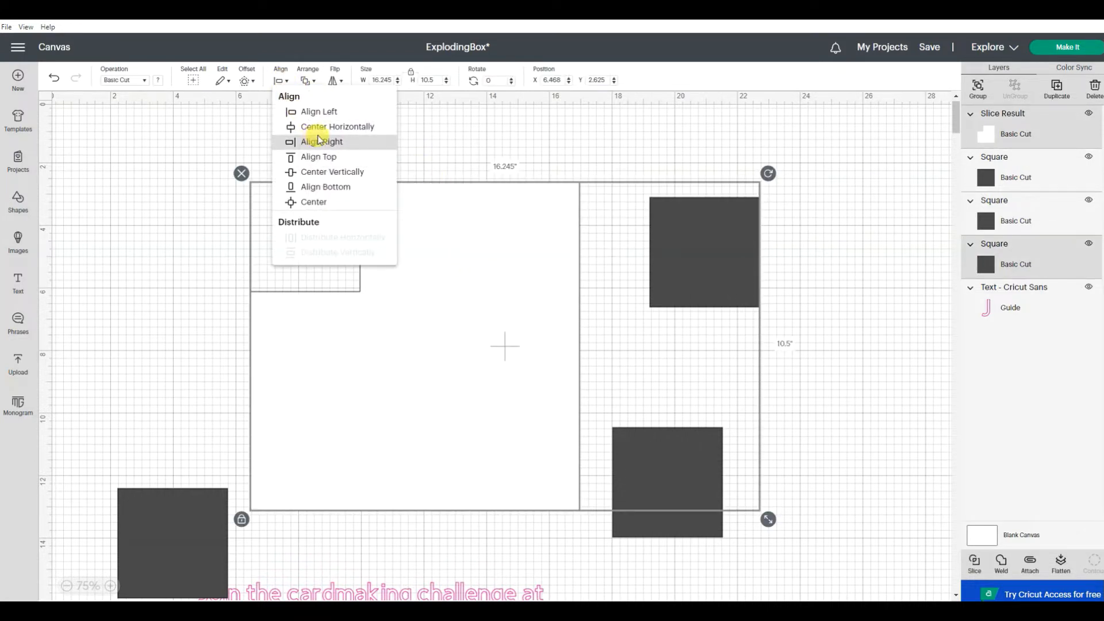
pyautogui.click(318, 140)
pyautogui.click(281, 77)
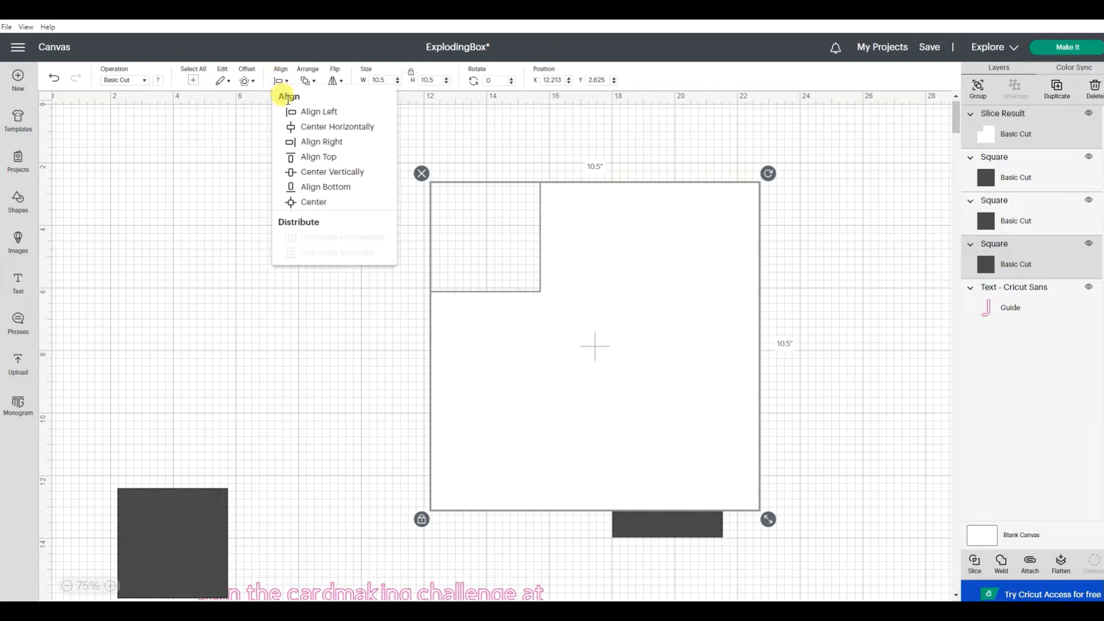
pyautogui.click(311, 154)
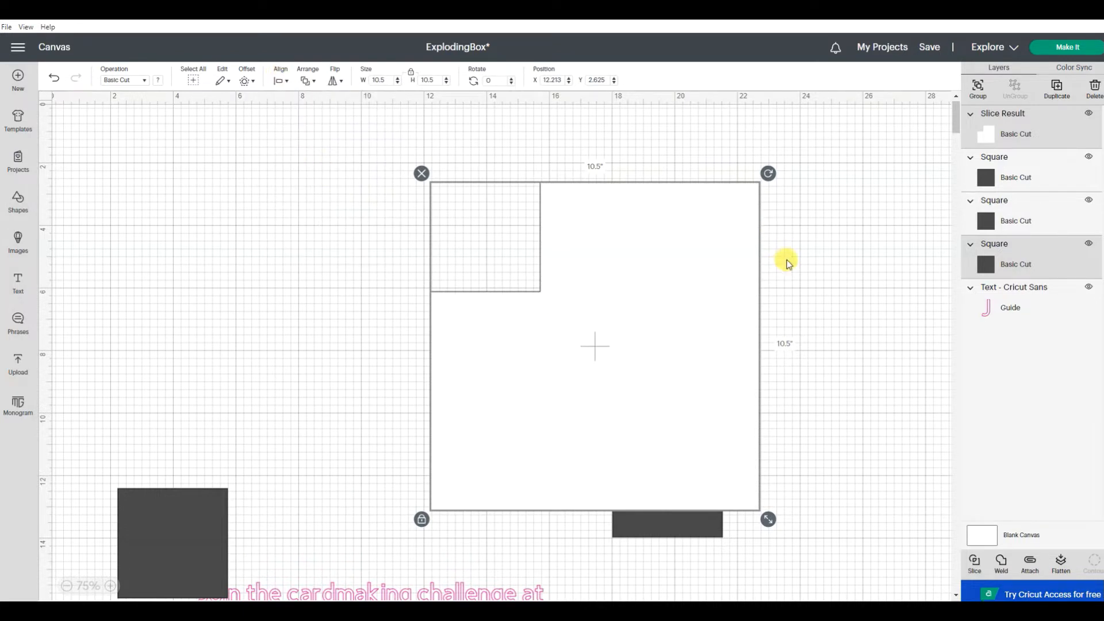
# Step: Slice the upper-right small square out of the white piece, move the piece aside, and delete both cut-out squares
pyautogui.click(977, 563)
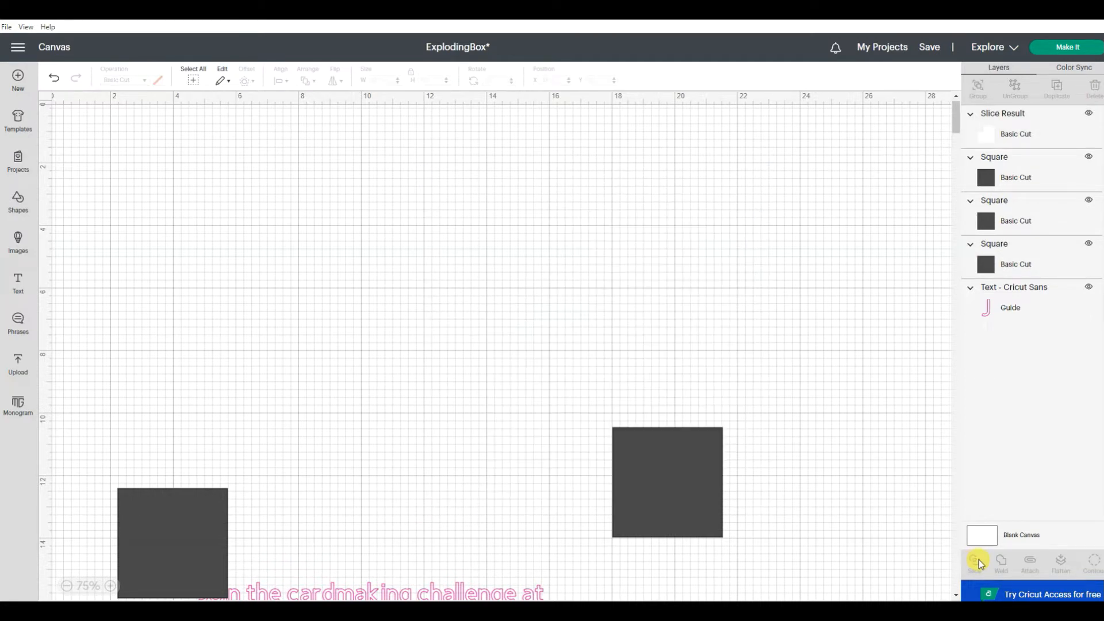
pyautogui.moveTo(540, 419); pyautogui.dragTo(401, 405)
pyautogui.click(805, 188)
pyautogui.moveTo(804, 167); pyautogui.dragTo(645, 298)
pyautogui.click(640, 174)
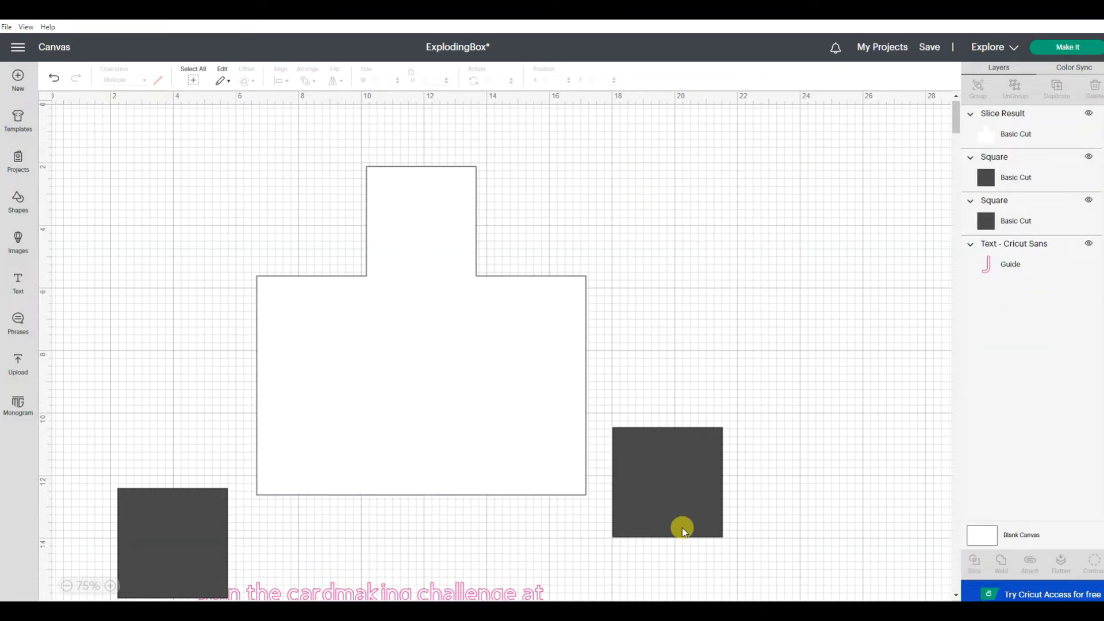
# Step: Move the lower-right small square against the white piece and align the two along their right and bottom edges
pyautogui.click(684, 513)
pyautogui.moveTo(690, 481); pyautogui.dragTo(599, 431)
pyautogui.moveTo(747, 378); pyautogui.dragTo(521, 510)
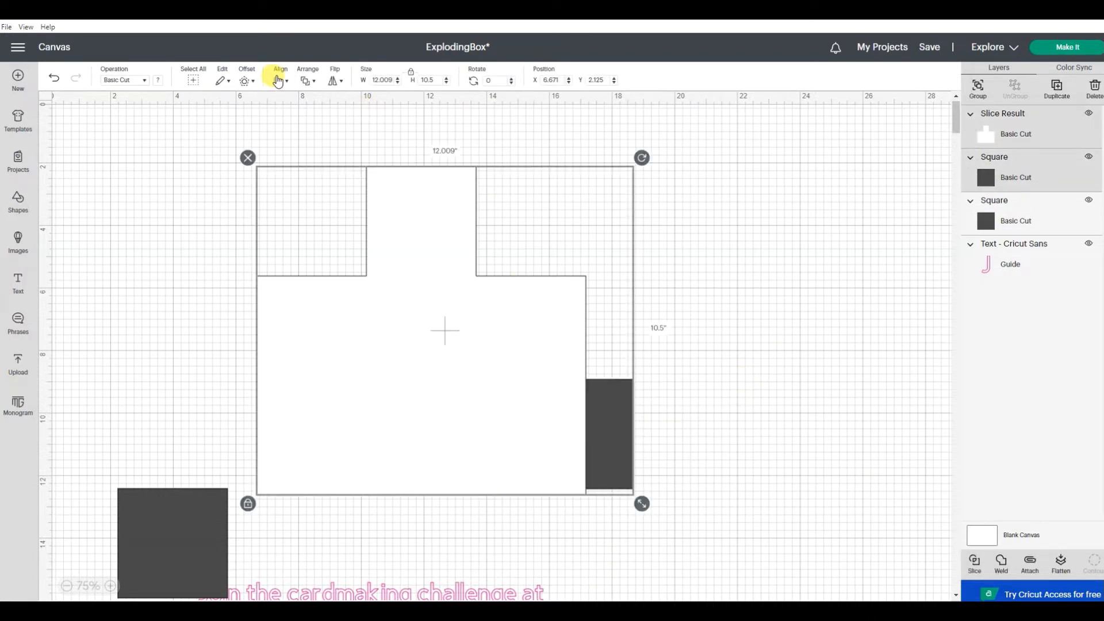
pyautogui.click(279, 80)
pyautogui.click(297, 142)
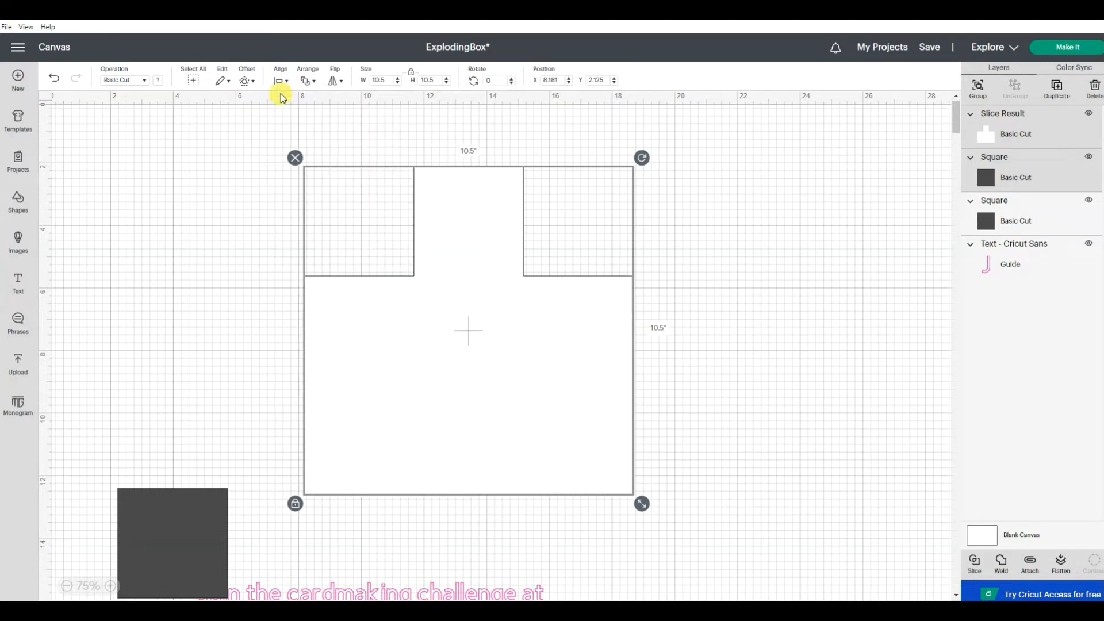
pyautogui.click(278, 80)
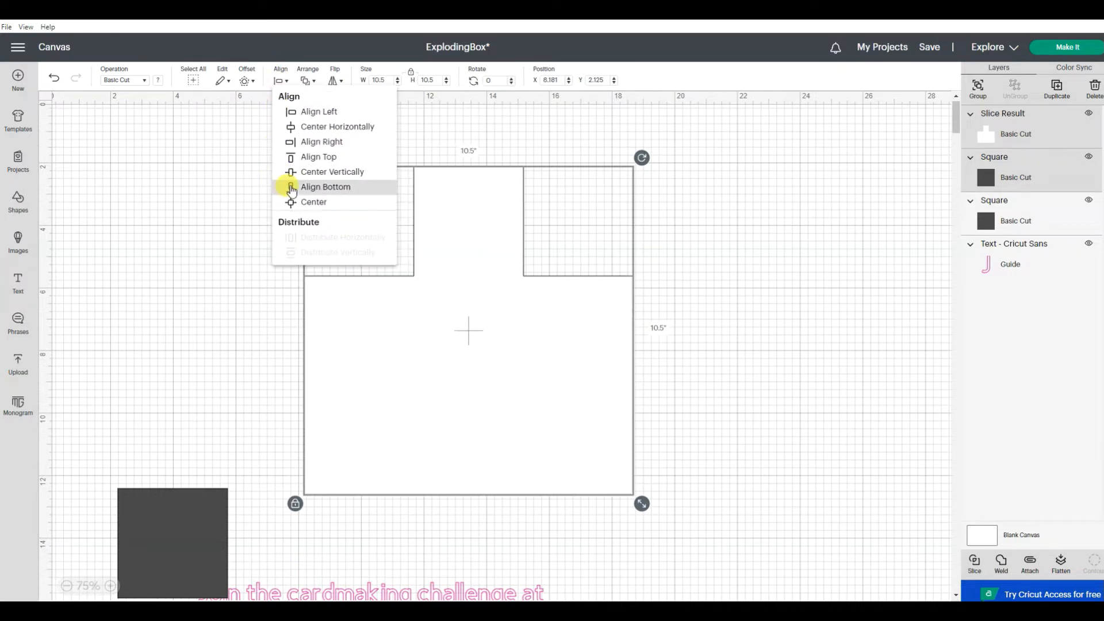
pyautogui.click(291, 188)
# Step: Slice the lower-right small square out of the white piece, delete both cut-outs, and reposition the remaining piece
pyautogui.click(973, 565)
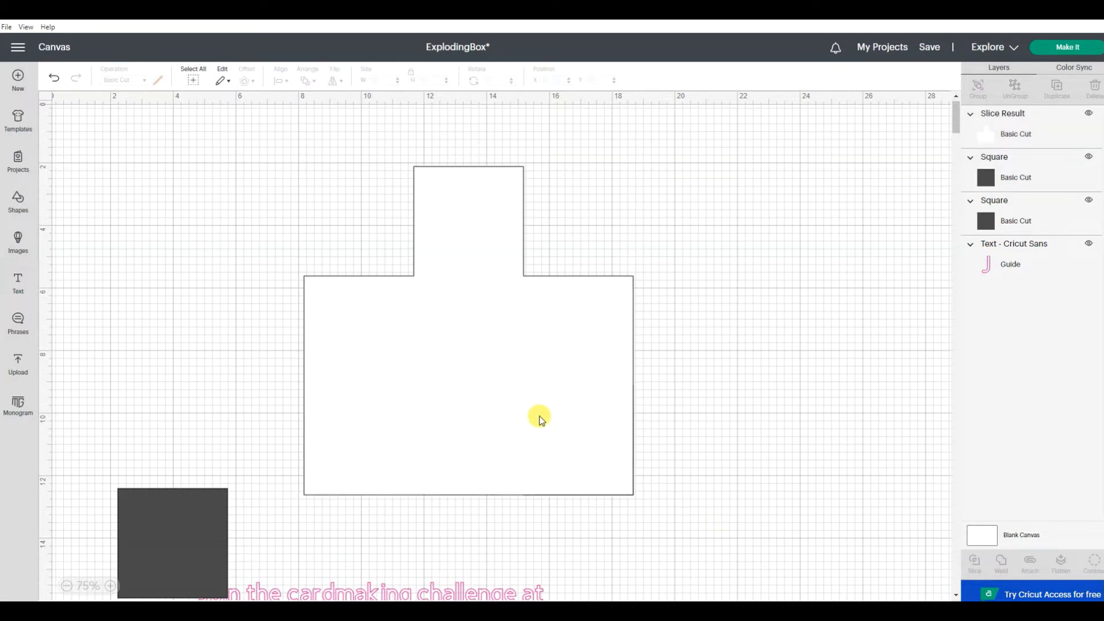
pyautogui.moveTo(450, 396); pyautogui.dragTo(332, 395)
pyautogui.click(749, 374)
pyautogui.moveTo(723, 347); pyautogui.dragTo(566, 475)
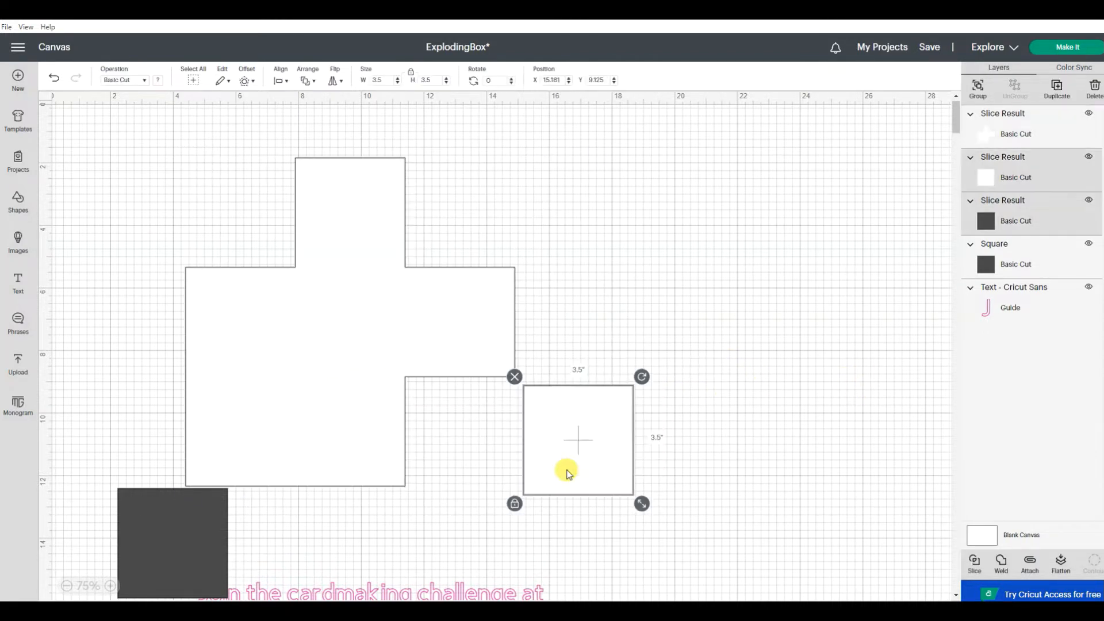
pyautogui.press('Delete')
pyautogui.moveTo(463, 339); pyautogui.dragTo(620, 351)
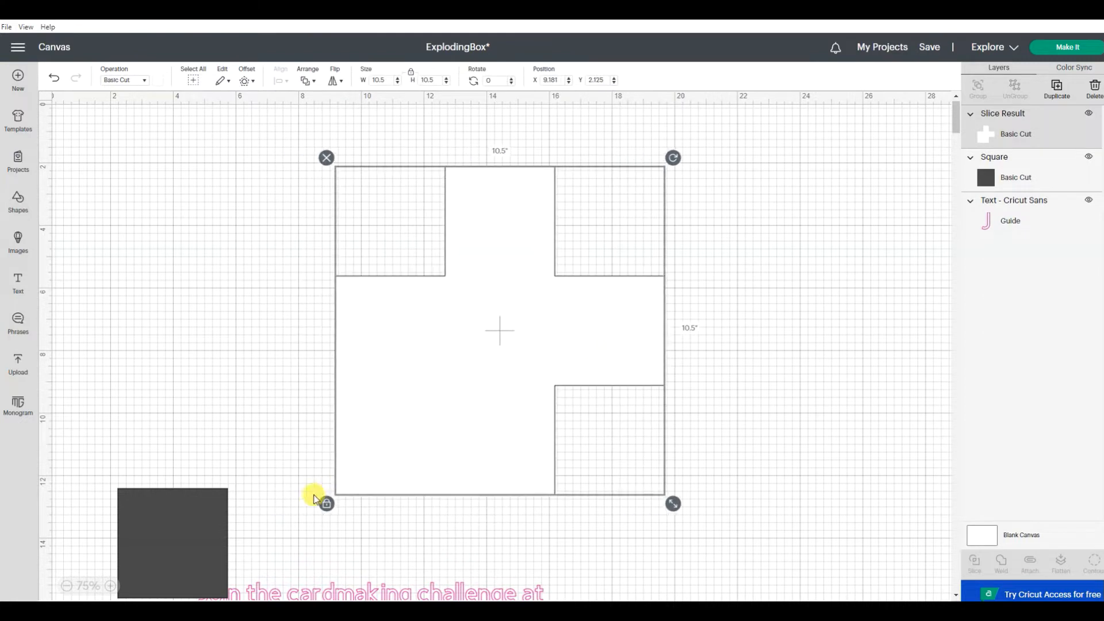
# Step: Move the last small square onto the white piece's lower-left corner and align the two along their bottom and left edges
pyautogui.click(210, 550)
pyautogui.moveTo(352, 495); pyautogui.dragTo(424, 443)
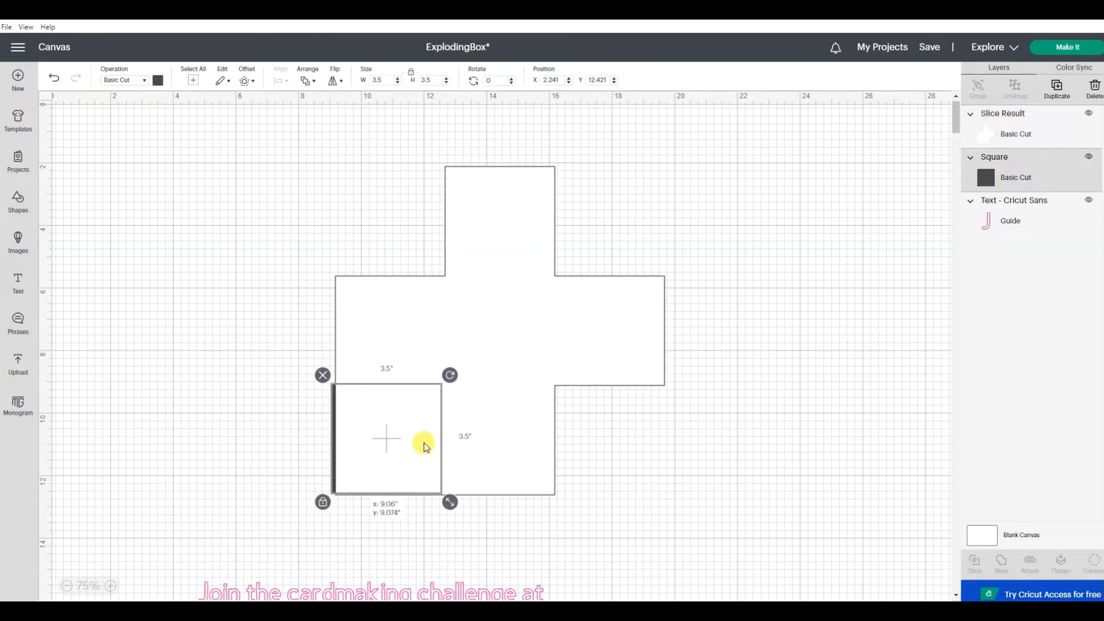
pyautogui.click(629, 513)
pyautogui.moveTo(644, 559); pyautogui.dragTo(290, 391)
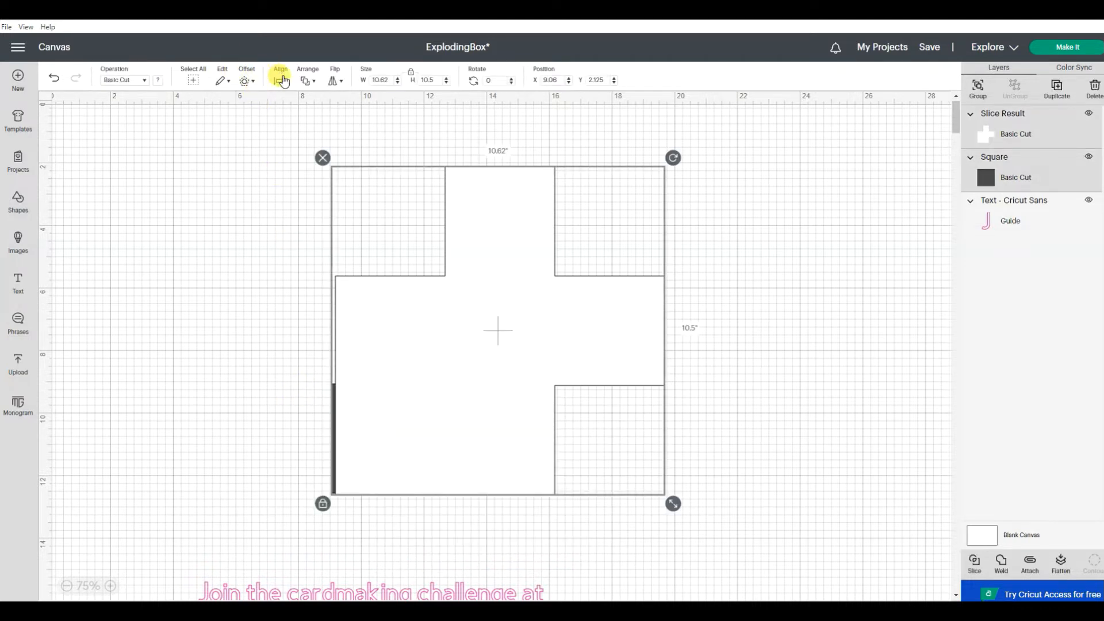
pyautogui.click(283, 81)
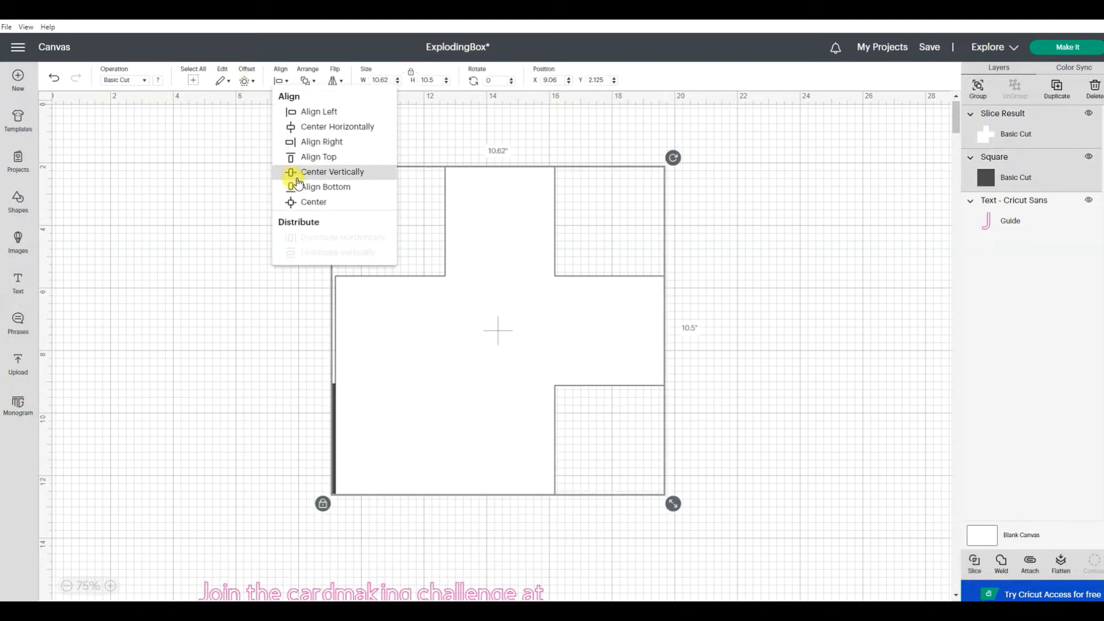
pyautogui.click(292, 188)
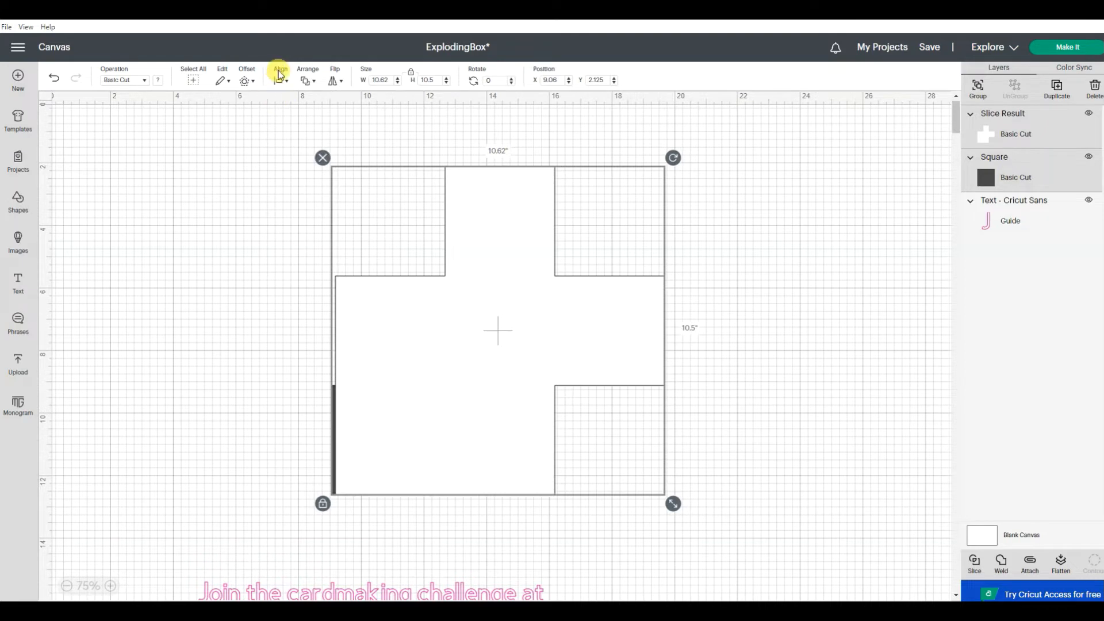
pyautogui.click(280, 76)
pyautogui.click(289, 115)
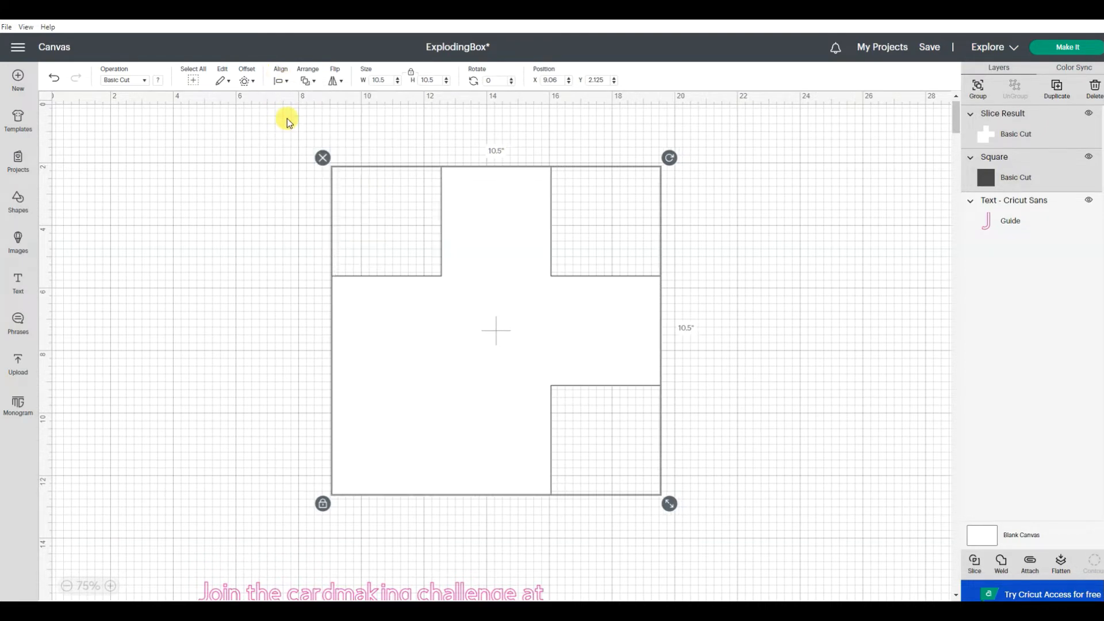
# Step: Slice the last small square out of the white piece, deleting the white cut-out and keeping the dark one beside the cross
pyautogui.click(976, 564)
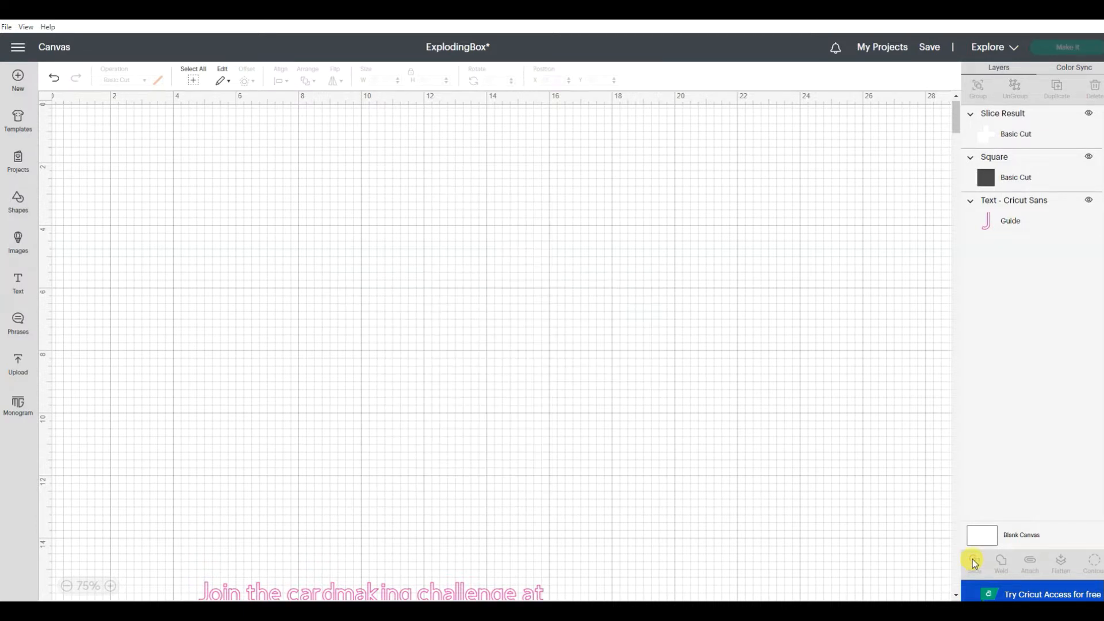
pyautogui.moveTo(415, 326); pyautogui.dragTo(566, 309)
pyautogui.click(361, 360)
pyautogui.moveTo(336, 395); pyautogui.dragTo(163, 228)
pyautogui.moveTo(369, 458); pyautogui.dragTo(318, 200)
pyautogui.moveTo(143, 274); pyautogui.dragTo(143, 322)
pyautogui.click(108, 238)
pyautogui.moveTo(330, 239); pyautogui.dragTo(236, 232)
pyautogui.moveTo(629, 339); pyautogui.dragTo(489, 318)
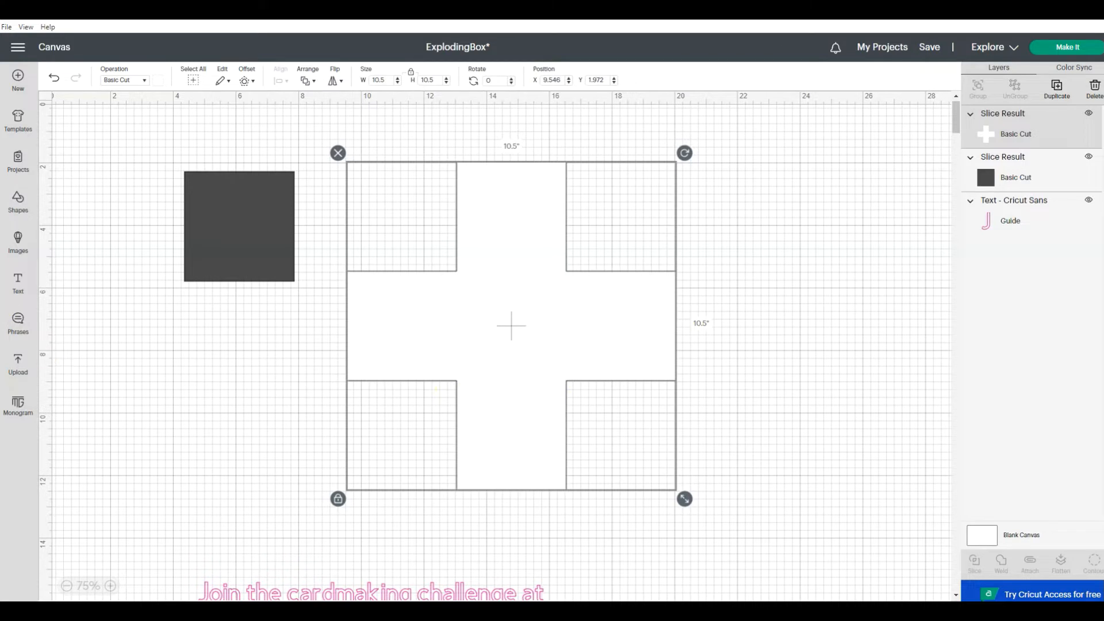
# Step: Duplicate the dark 3.5-inch square and change the copy's operation to Score
pyautogui.click(208, 211)
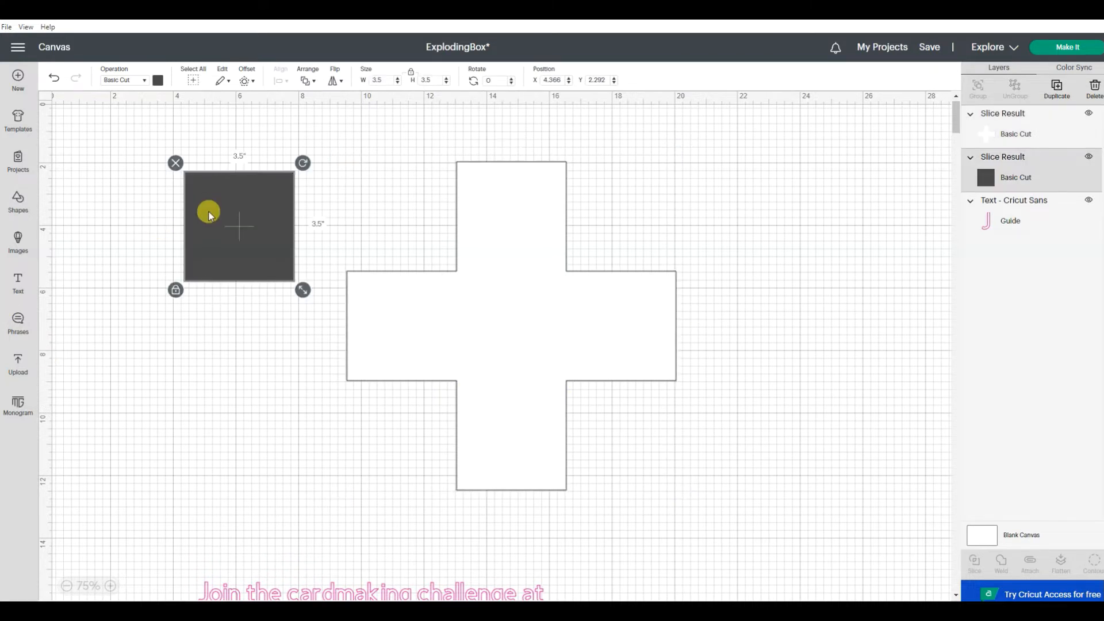
pyautogui.rightClick(209, 215)
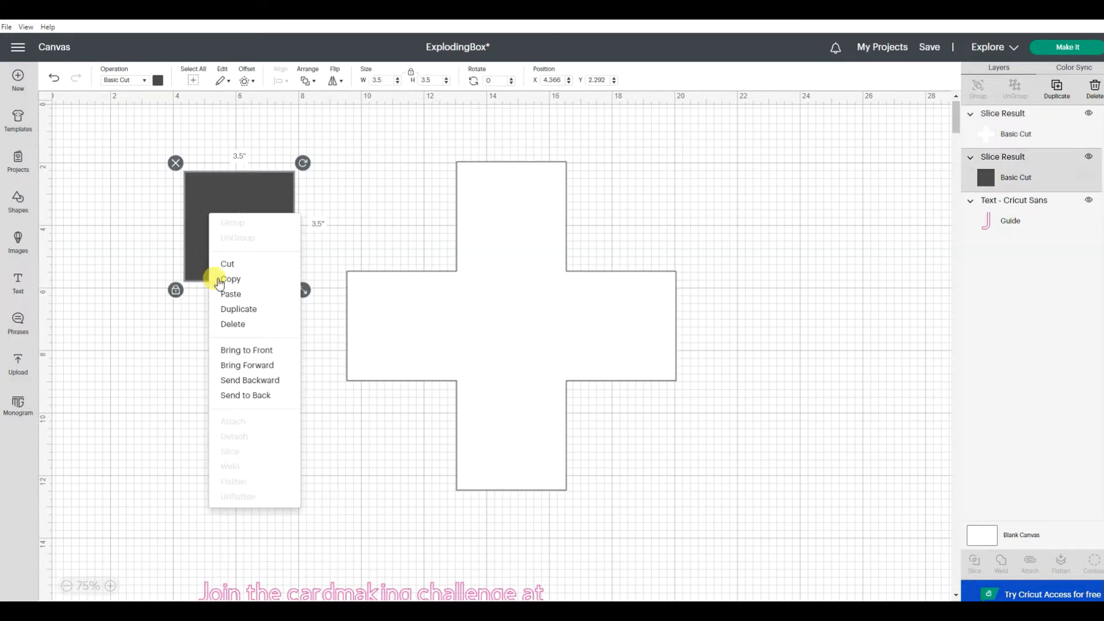
pyautogui.click(236, 315)
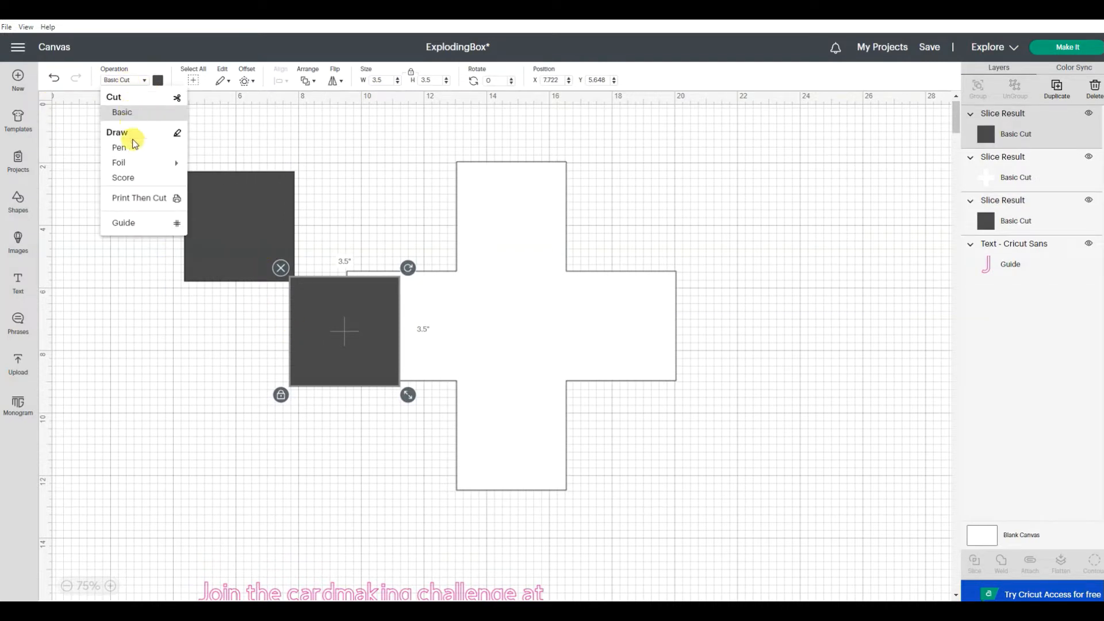
pyautogui.click(126, 178)
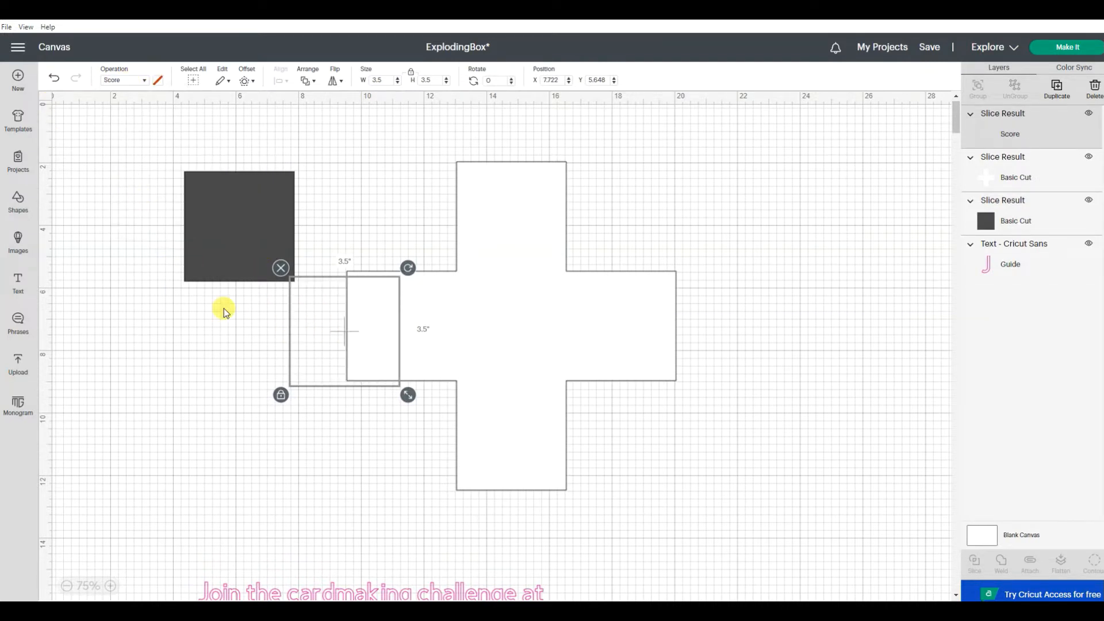
# Step: Center the score square on the white cross and attach the two shapes together
pyautogui.moveTo(325, 389); pyautogui.dragTo(485, 378)
pyautogui.moveTo(653, 158); pyautogui.dragTo(480, 409)
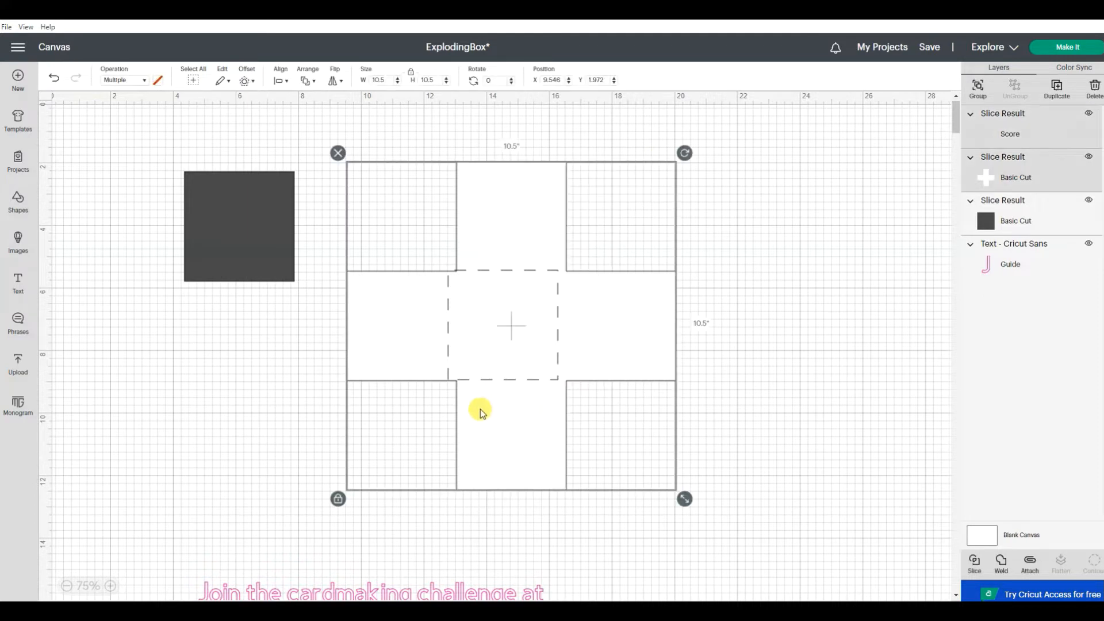
pyautogui.click(282, 82)
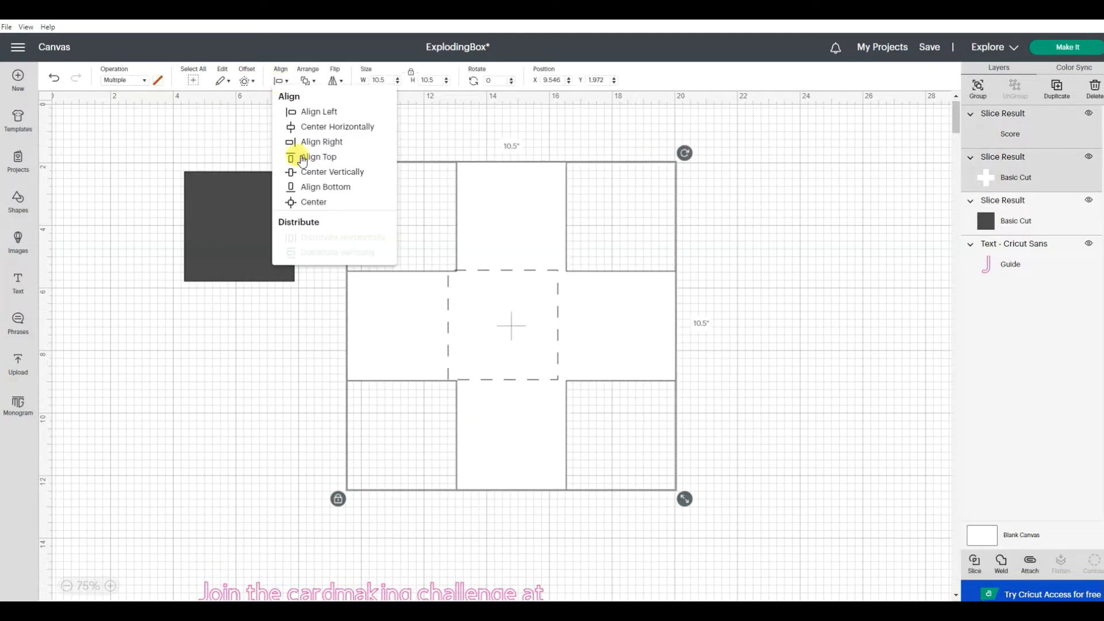
pyautogui.click(316, 208)
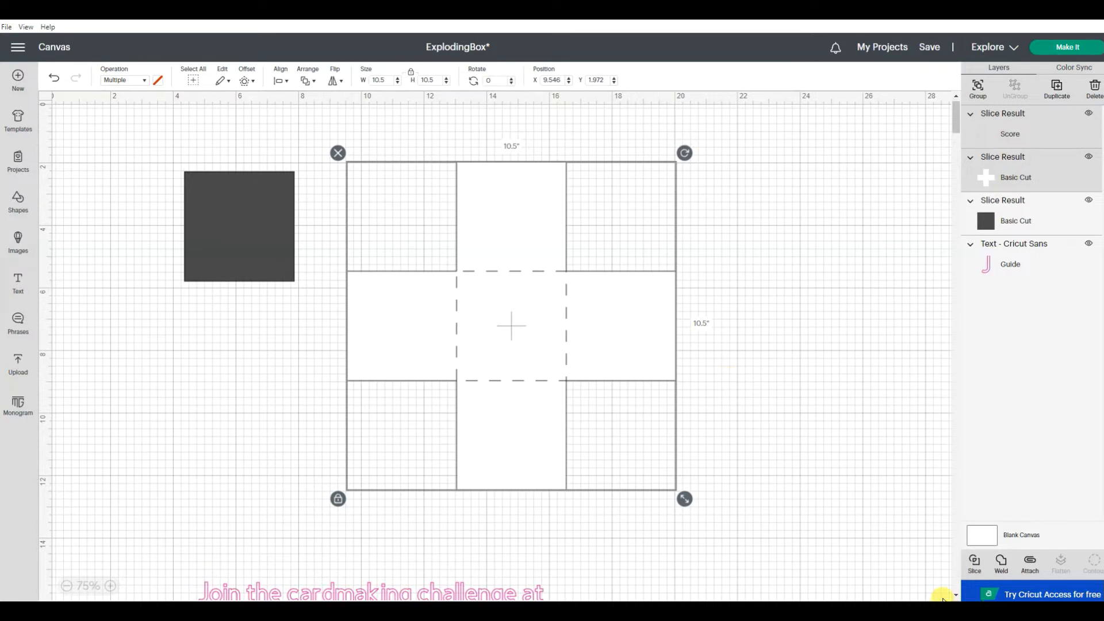
pyautogui.click(1028, 565)
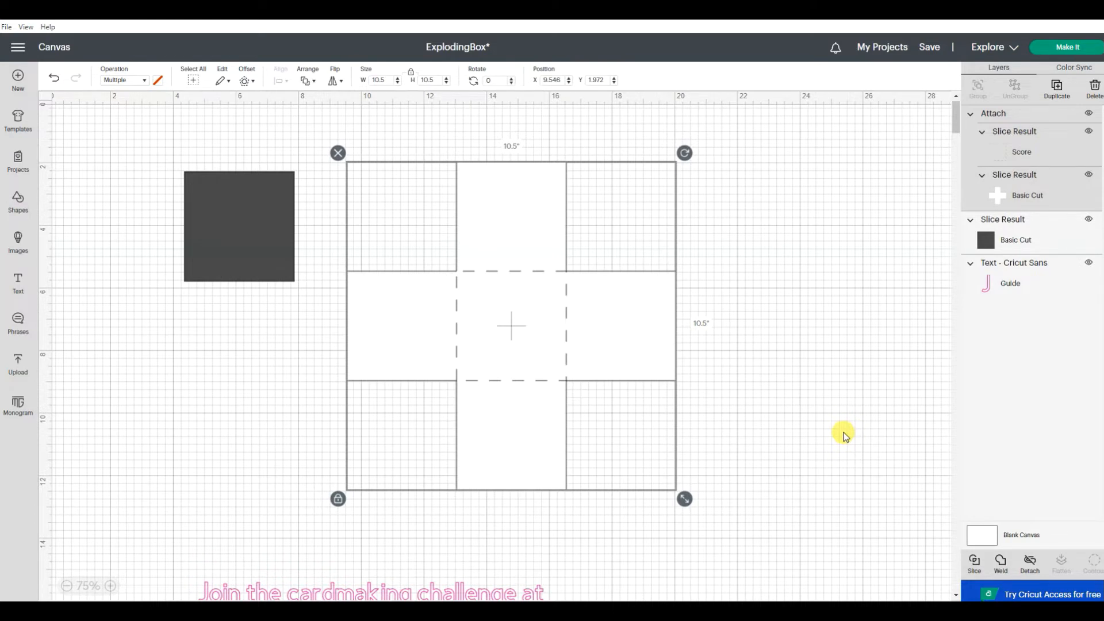
pyautogui.click(746, 386)
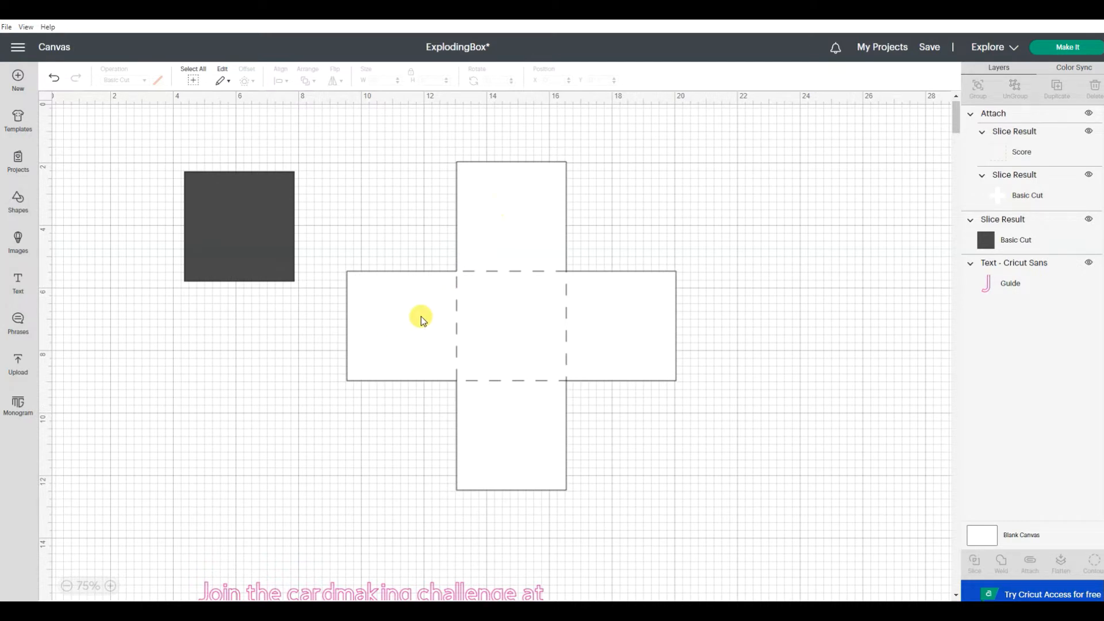
# Step: Create an inward offset of the dark square with a distance of -0.194 in and square corners
pyautogui.click(267, 247)
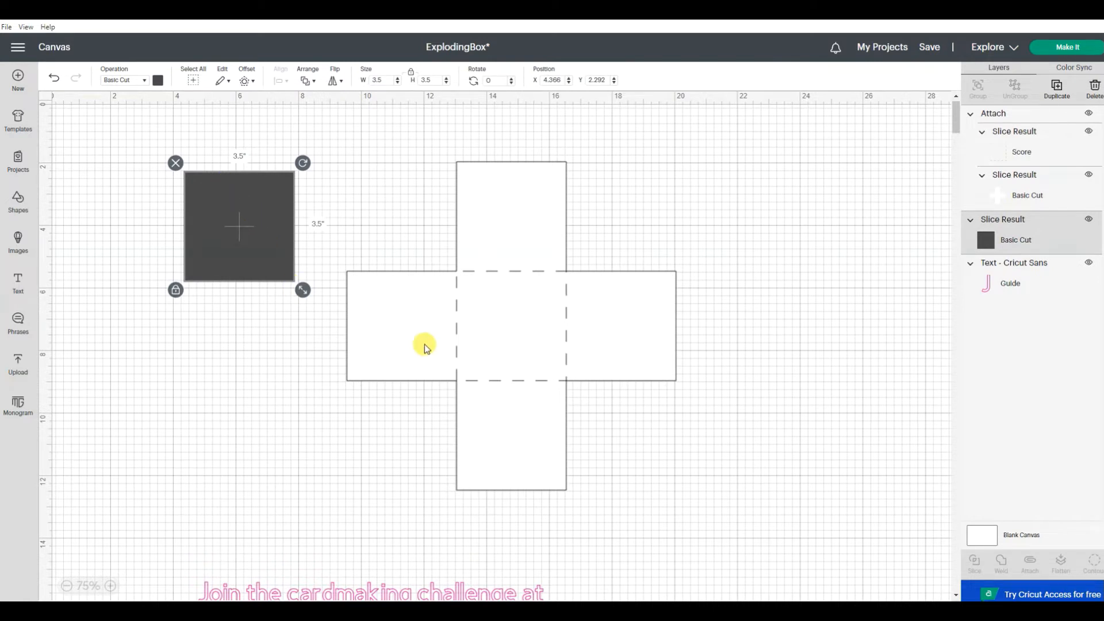
pyautogui.click(247, 82)
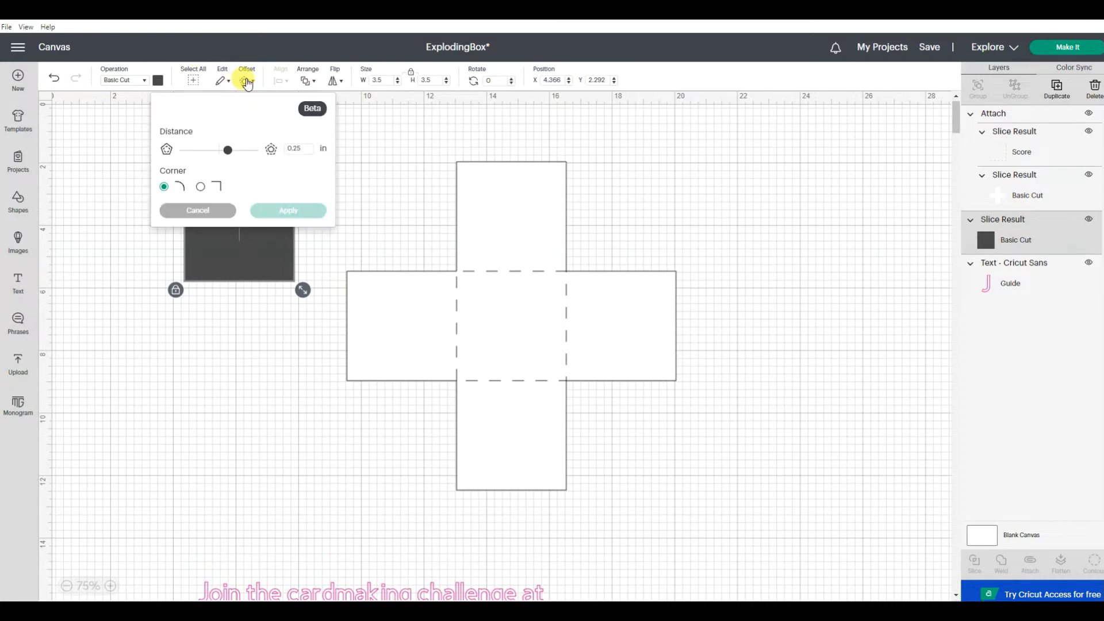
pyautogui.moveTo(229, 153); pyautogui.dragTo(212, 152)
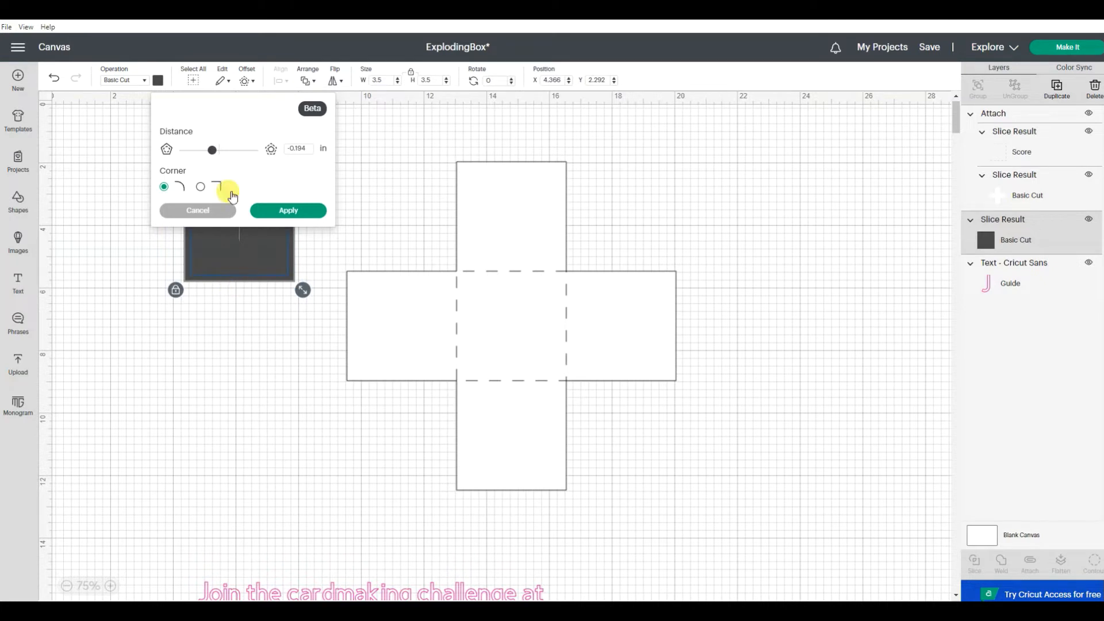
pyautogui.click(200, 187)
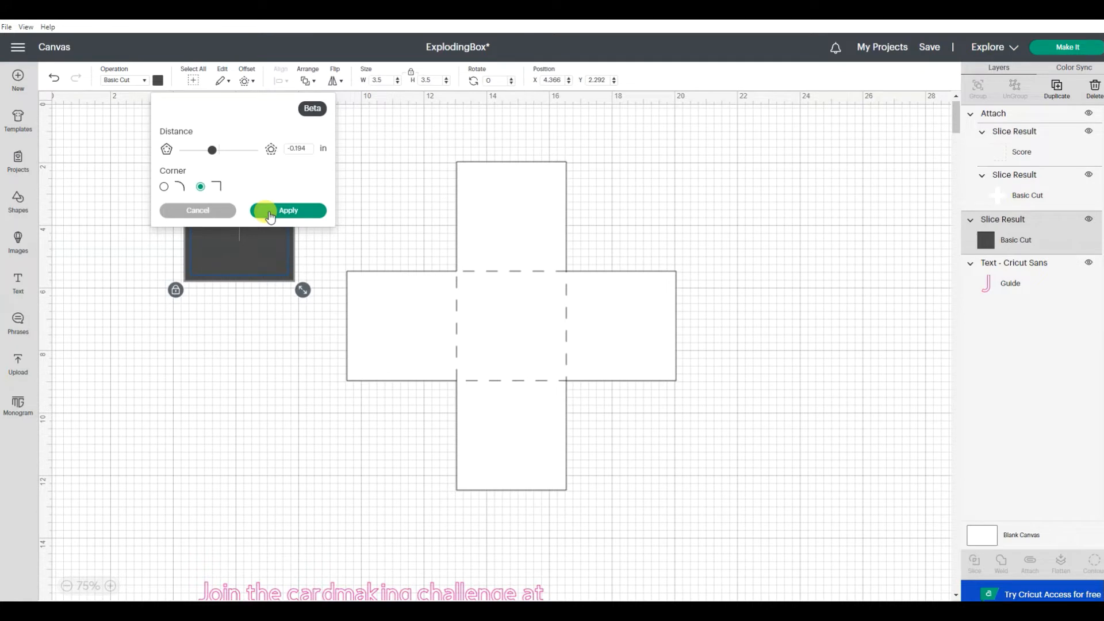
pyautogui.click(270, 214)
# Step: Apply the offset, place the resulting 3.111-inch square on the cross's left panel and bring it to the front
pyautogui.moveTo(261, 217); pyautogui.dragTo(424, 315)
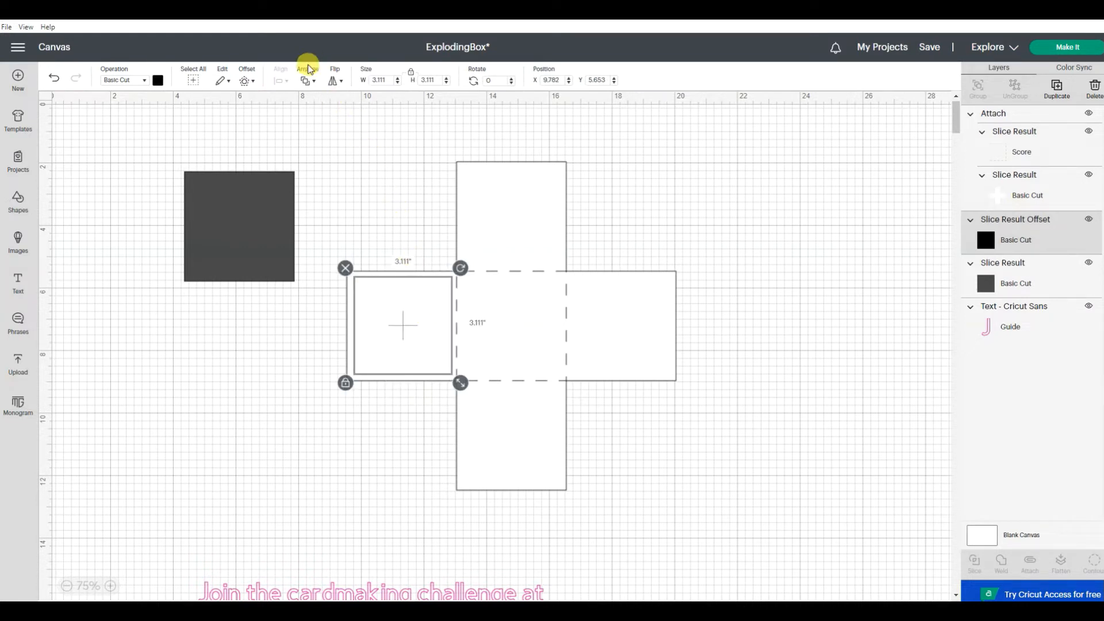
pyautogui.click(308, 81)
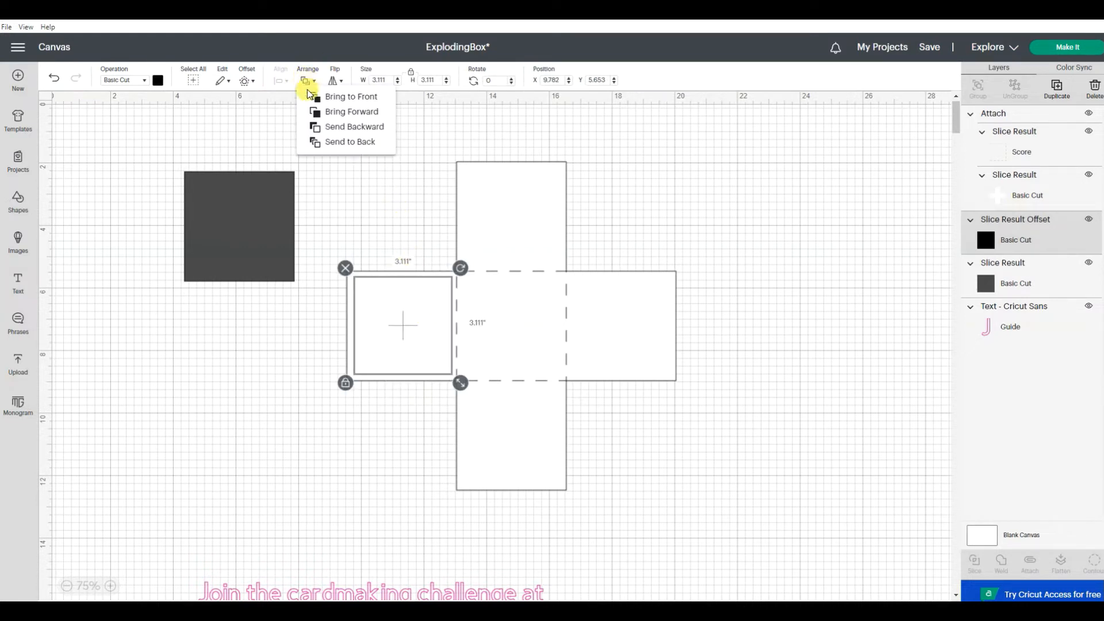
pyautogui.click(332, 98)
pyautogui.click(792, 236)
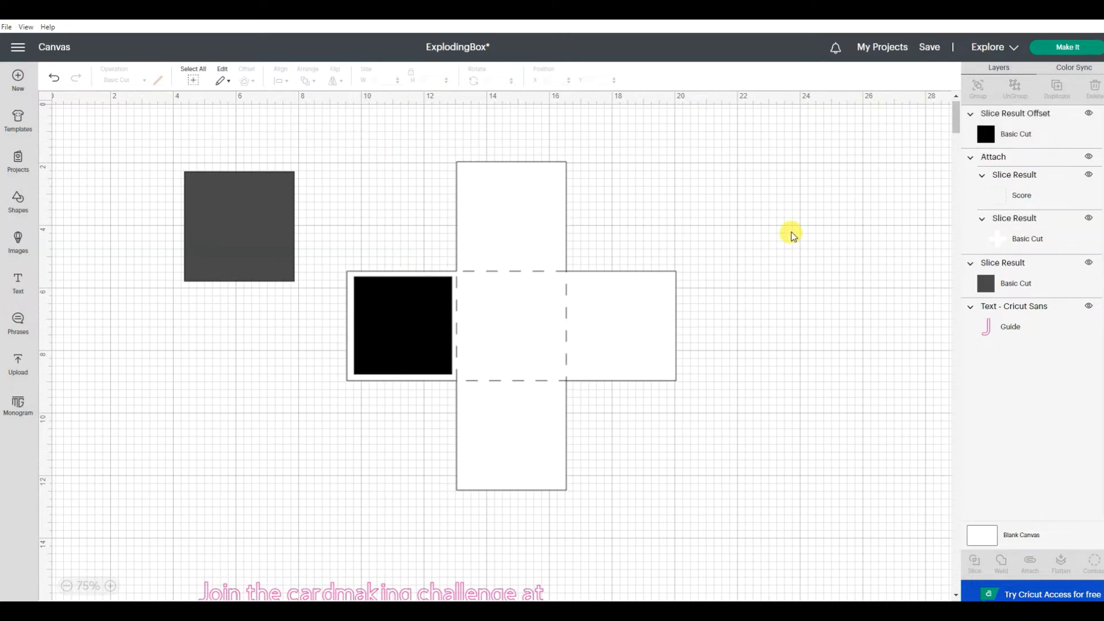
# Step: Duplicate the black 3.111-inch square three times and place the copies on the cross's lower, upper and right panels
pyautogui.click(412, 331)
pyautogui.rightClick(412, 330)
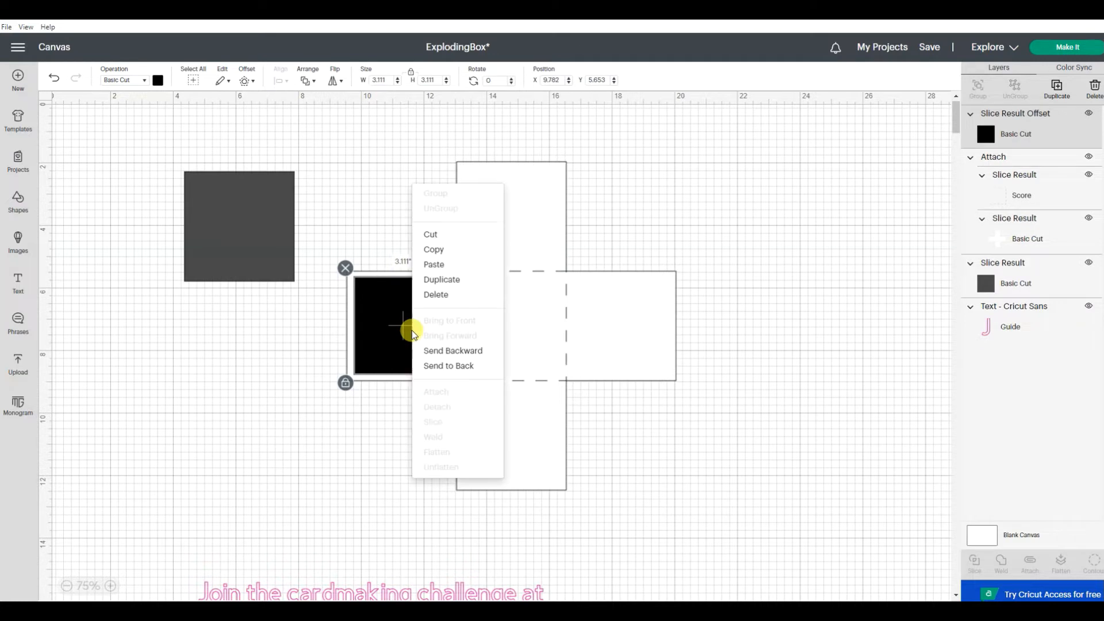
pyautogui.click(433, 280)
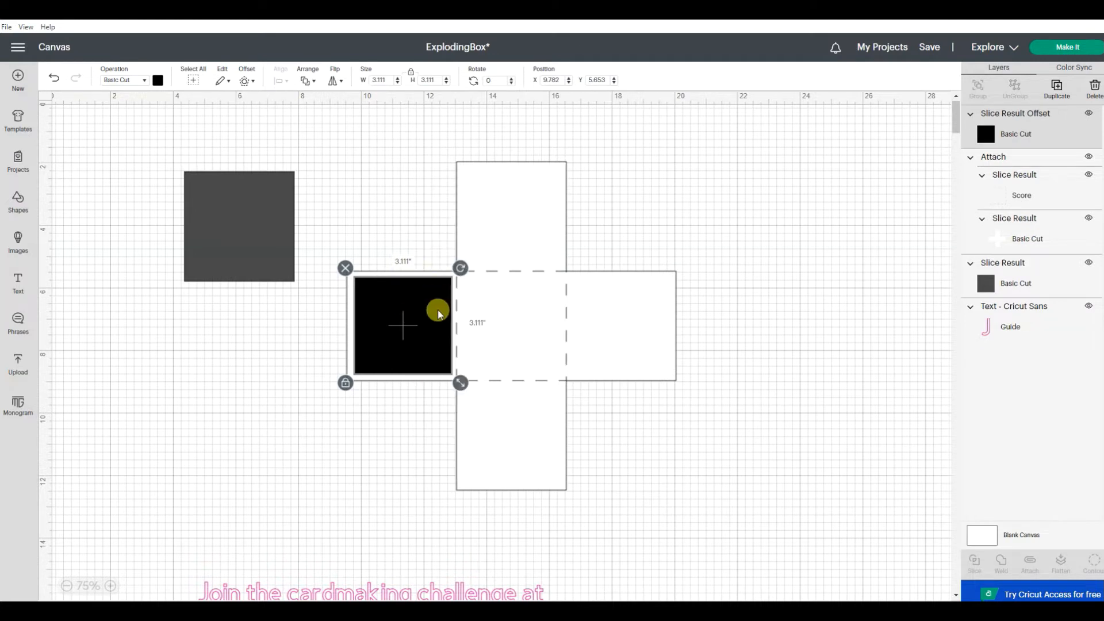
pyautogui.moveTo(517, 433); pyautogui.dragTo(521, 454)
pyautogui.rightClick(519, 453)
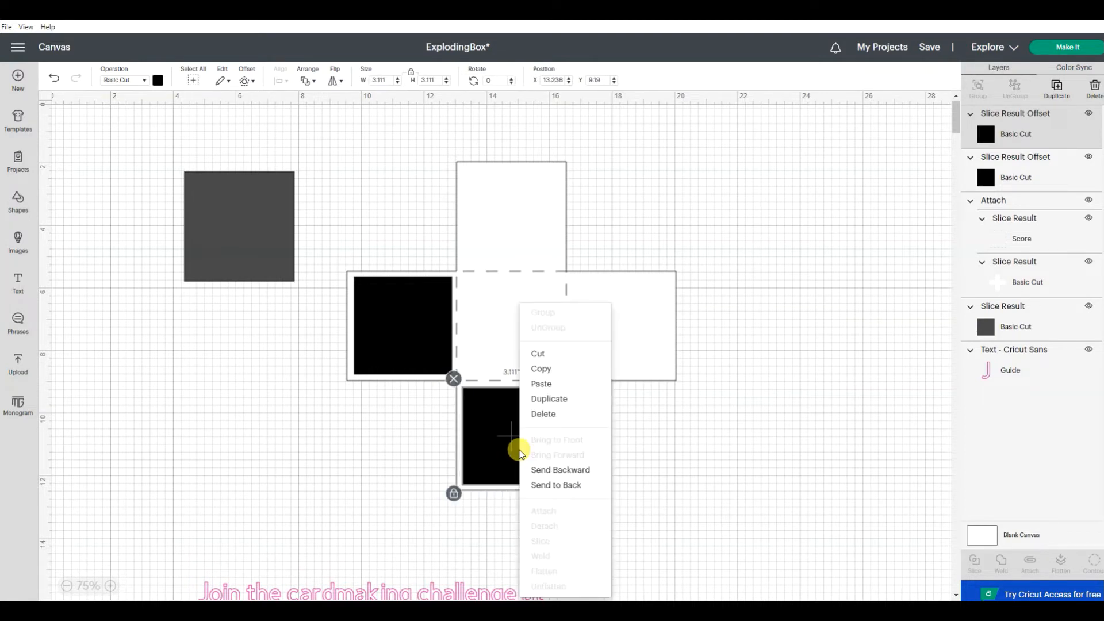
pyautogui.click(540, 446)
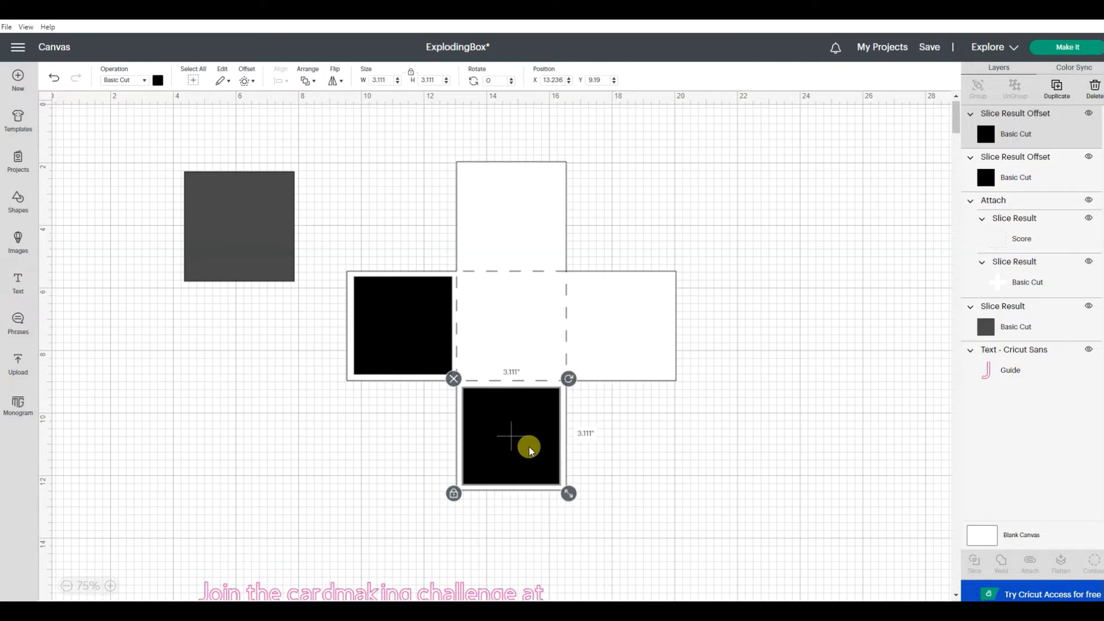
pyautogui.moveTo(663, 565); pyautogui.dragTo(528, 199)
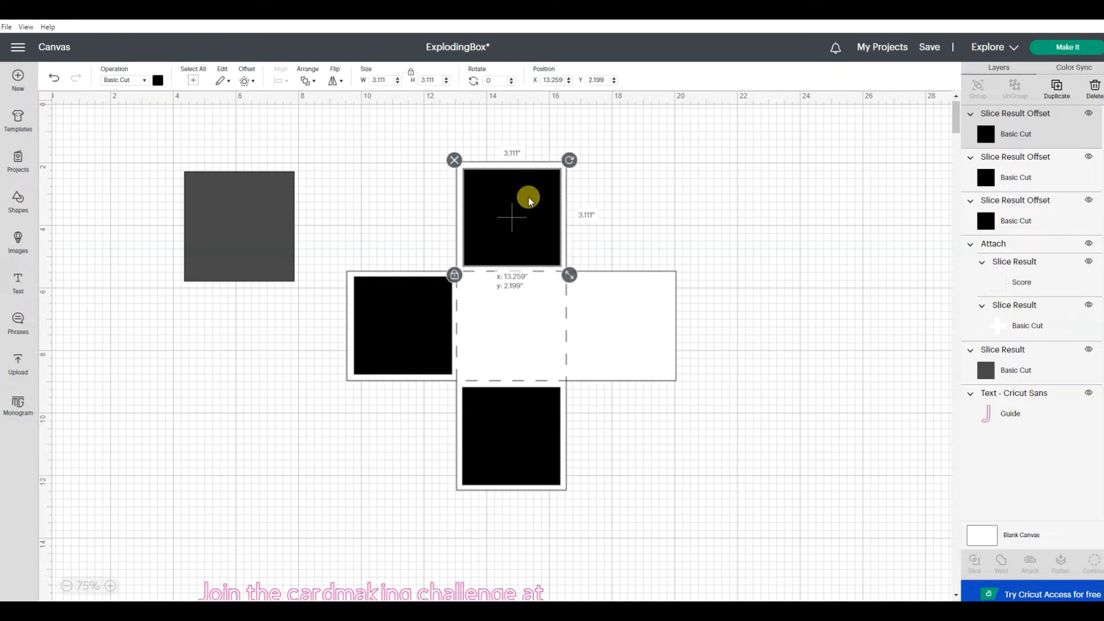
pyautogui.rightClick(529, 199)
pyautogui.click(575, 293)
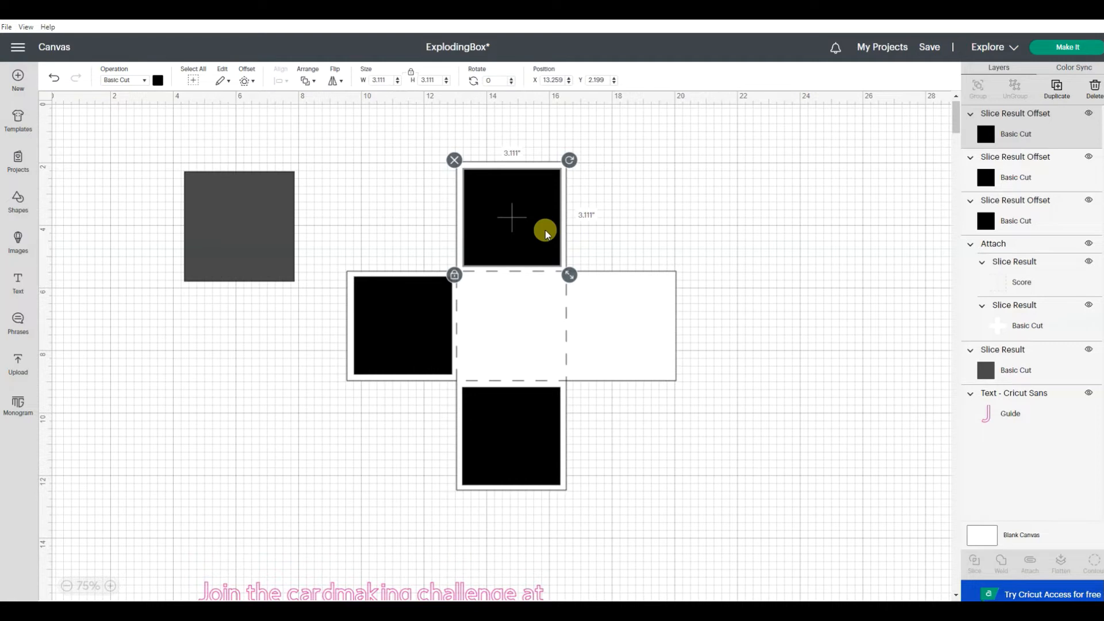
pyautogui.moveTo(690, 397); pyautogui.dragTo(669, 363)
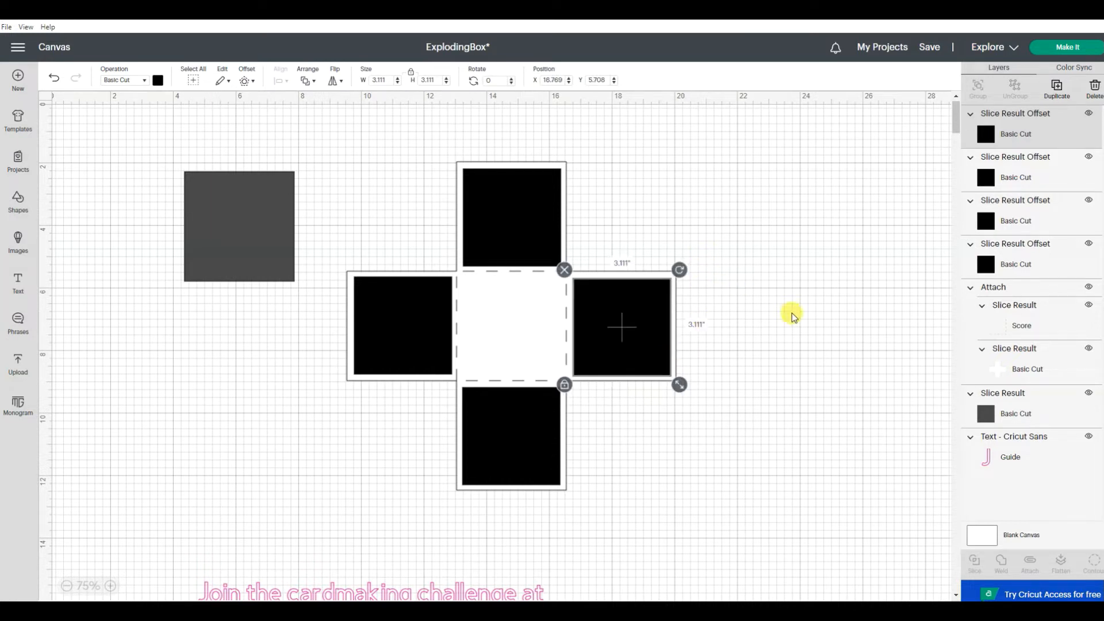
pyautogui.click(799, 327)
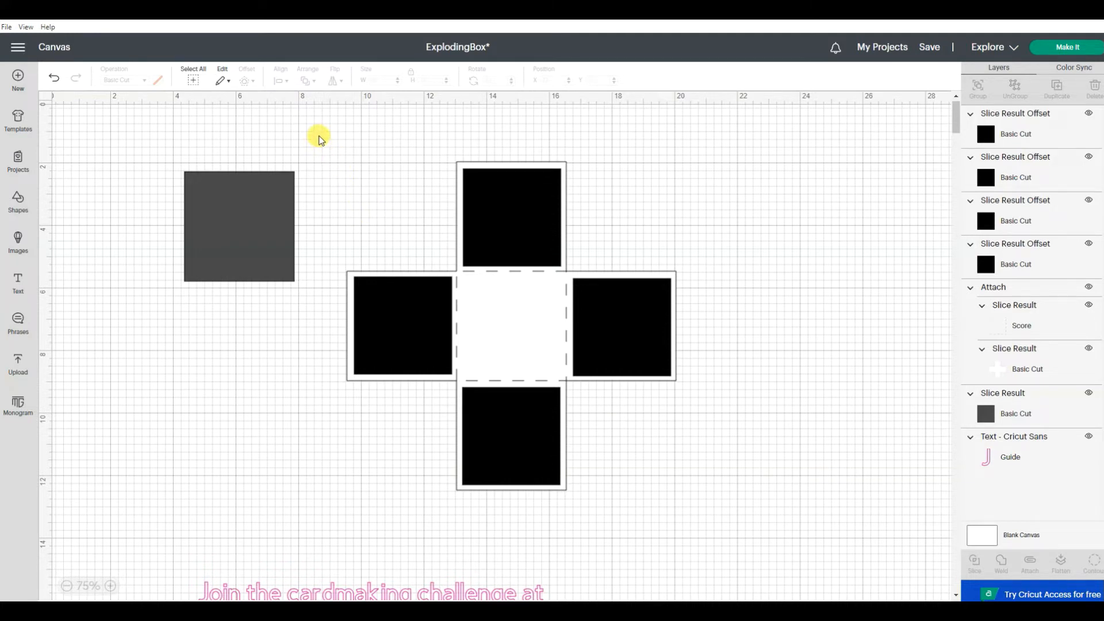
# Step: Duplicate the cross together with its four black squares and move the copies clear of the original
pyautogui.moveTo(325, 147); pyautogui.dragTo(760, 522)
pyautogui.rightClick(535, 387)
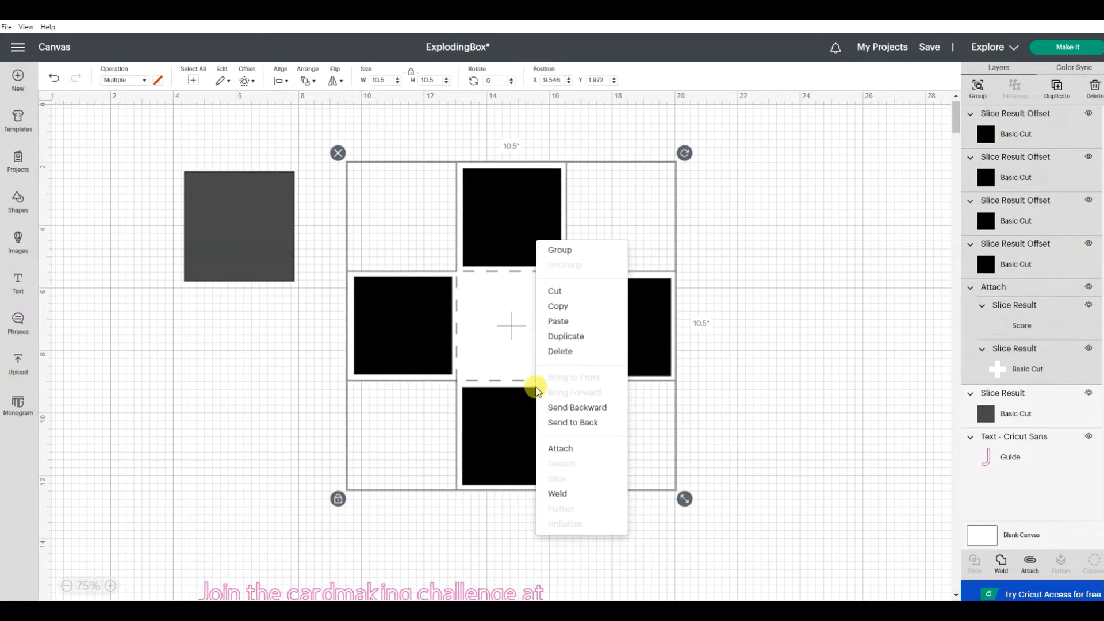
pyautogui.click(561, 336)
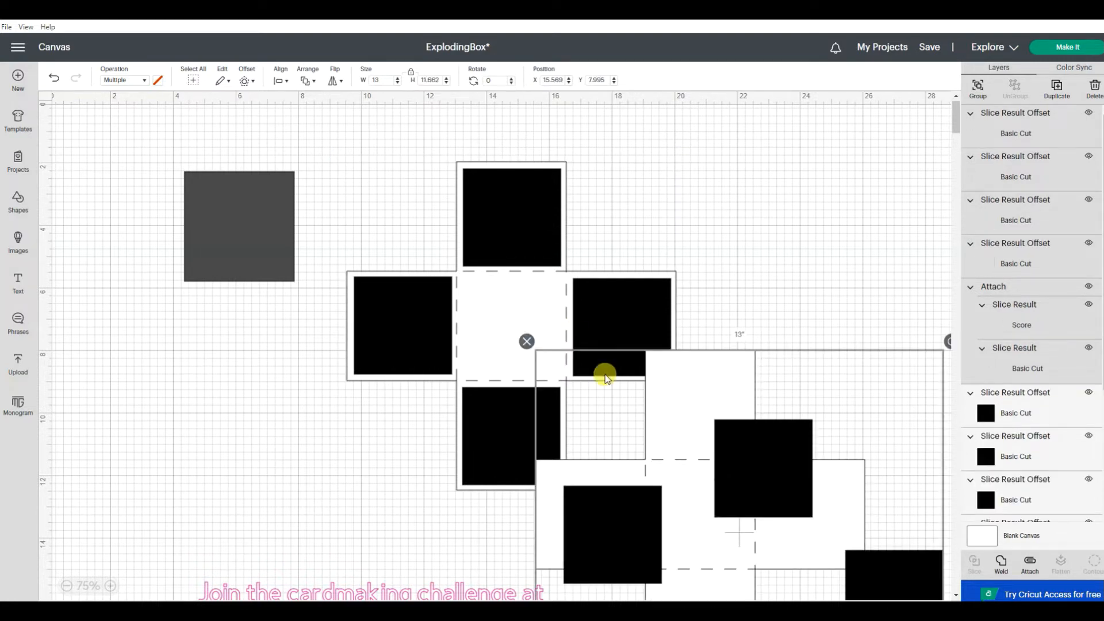
pyautogui.moveTo(751, 558); pyautogui.dragTo(861, 511)
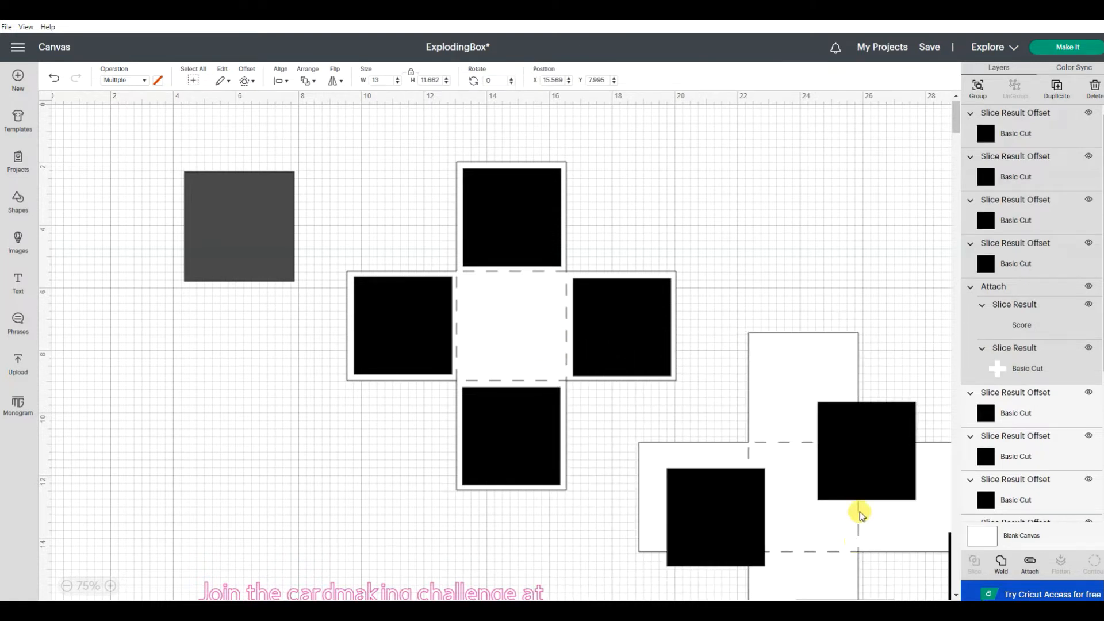
pyautogui.click(867, 271)
pyautogui.click(778, 367)
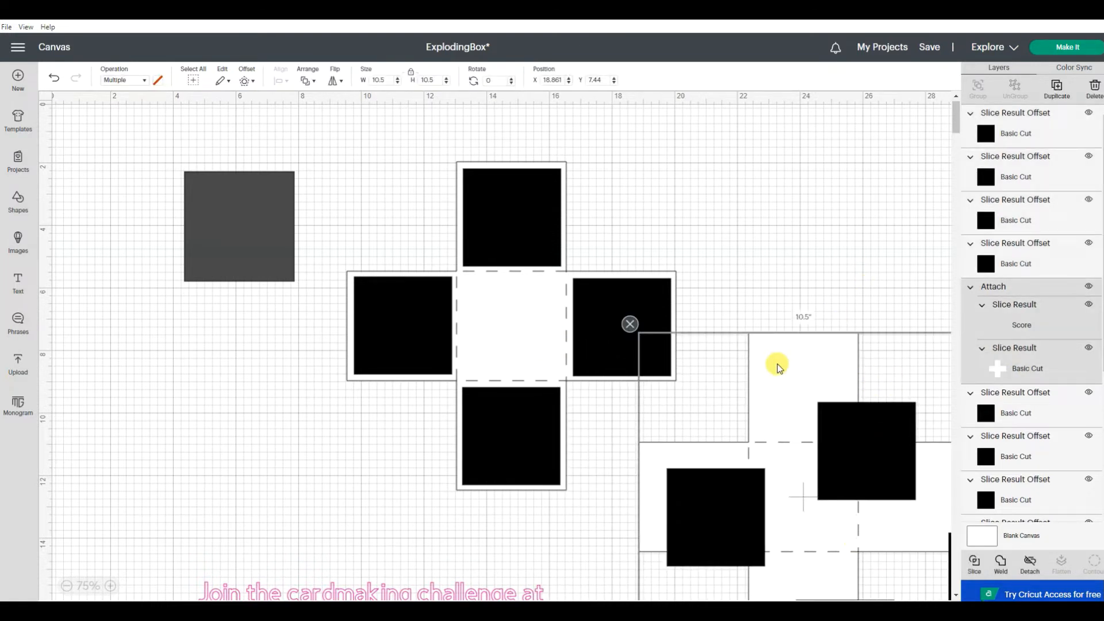
pyautogui.click(811, 279)
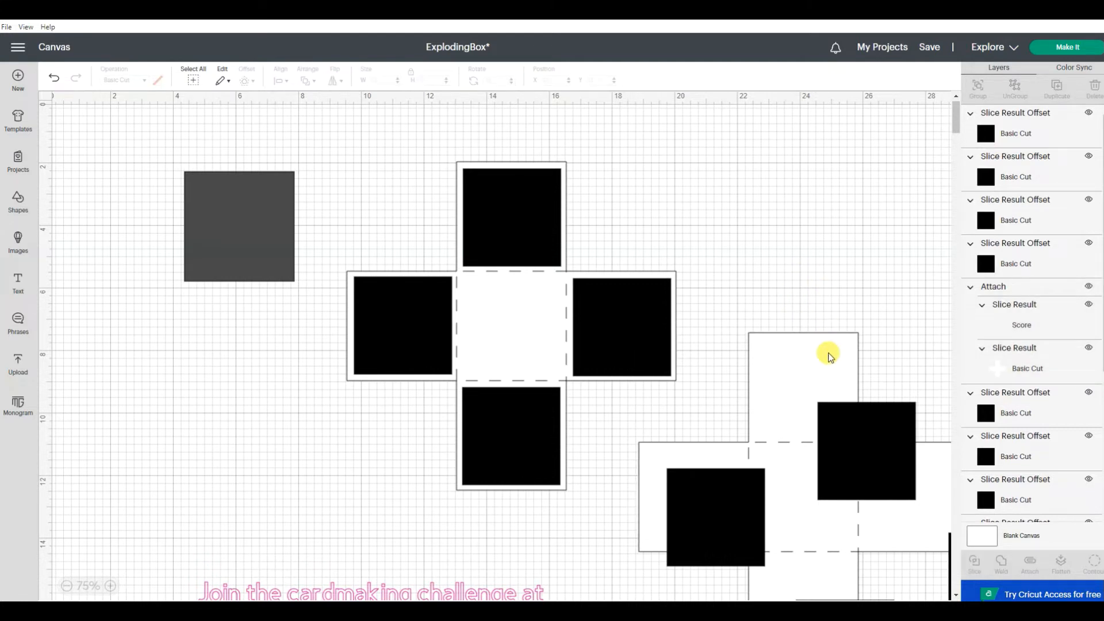
pyautogui.click(829, 355)
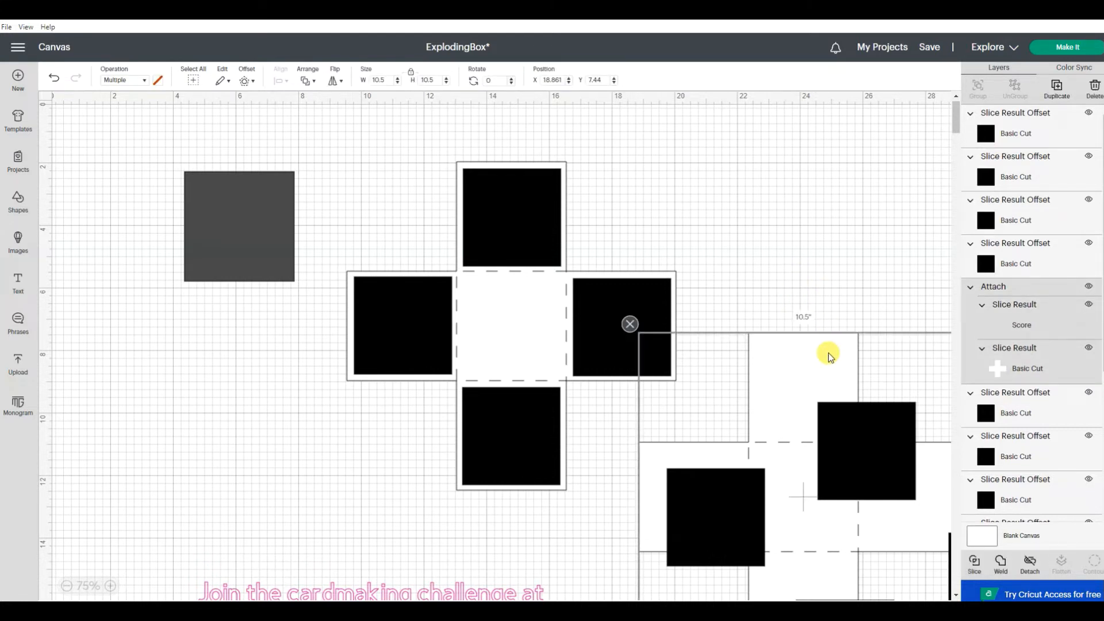
pyautogui.click(802, 233)
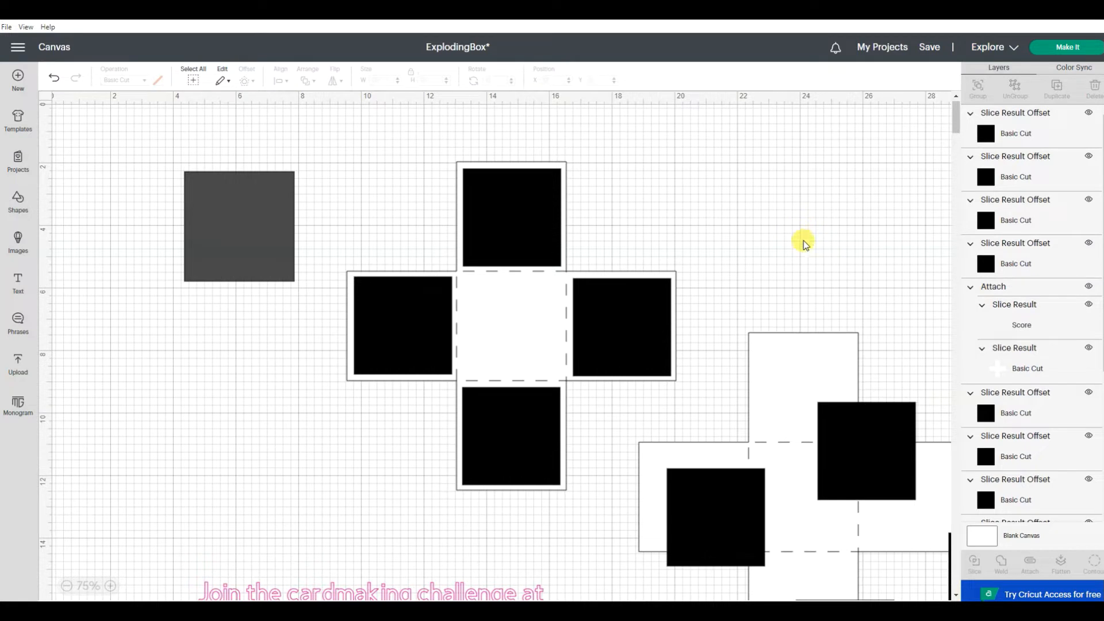
# Step: Resize the duplicated cross to 8 x 8 inches and center it over the original cross
pyautogui.moveTo(813, 359); pyautogui.dragTo(657, 217)
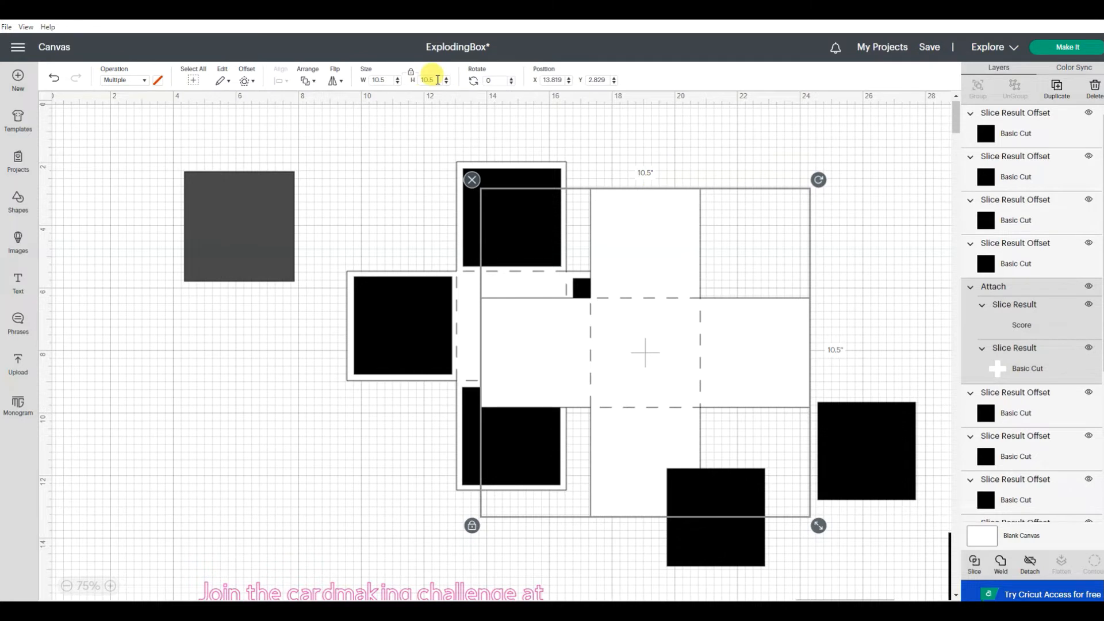
pyautogui.click(437, 79)
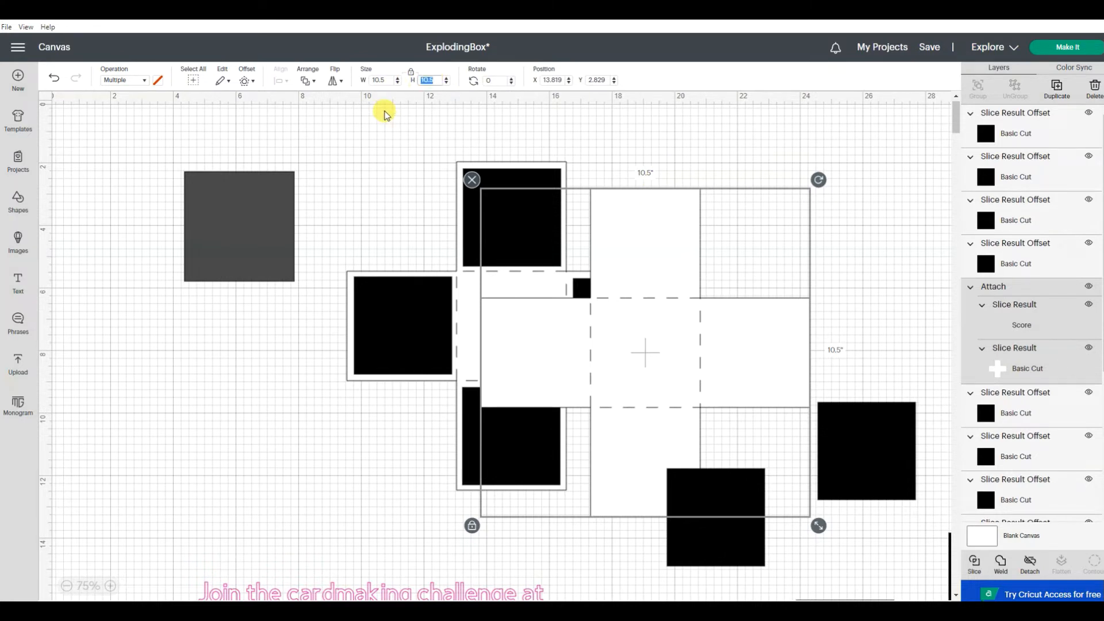
pyautogui.write('8')
pyautogui.press('Return')
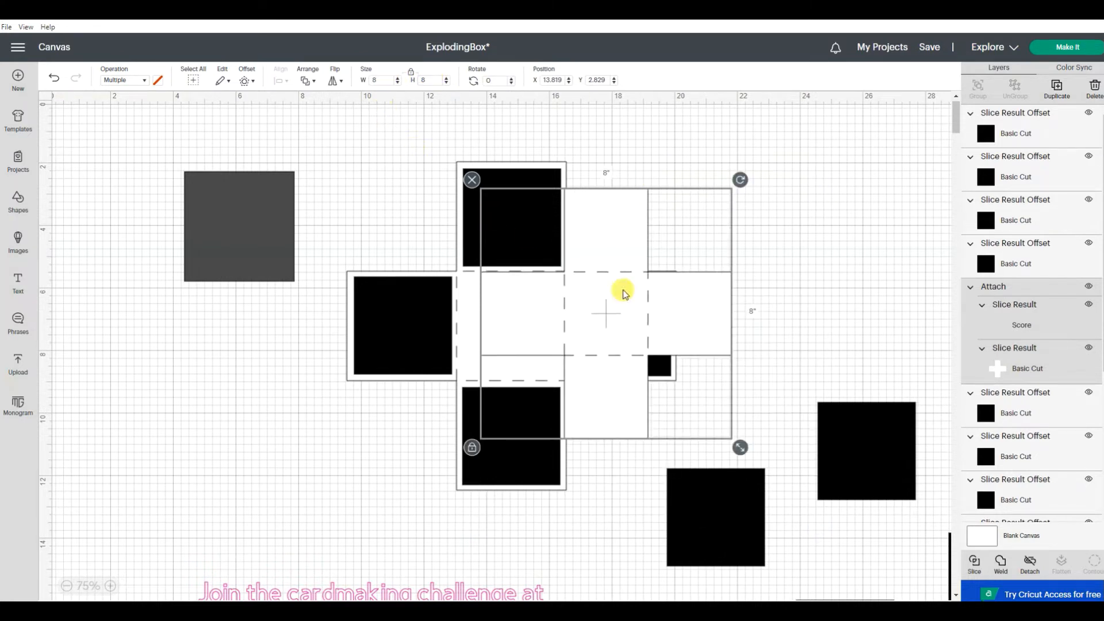
pyautogui.click(795, 291)
pyautogui.moveTo(598, 328); pyautogui.dragTo(522, 338)
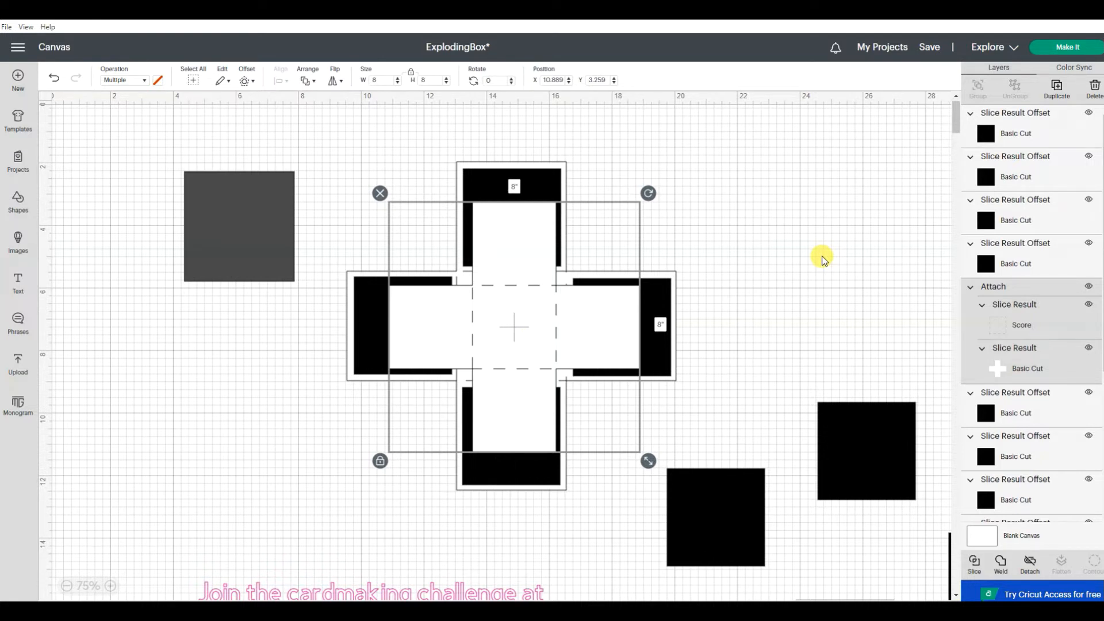
# Step: Move the 8-inch cross off the original and delete it along with the duplicated black squares
pyautogui.click(845, 445)
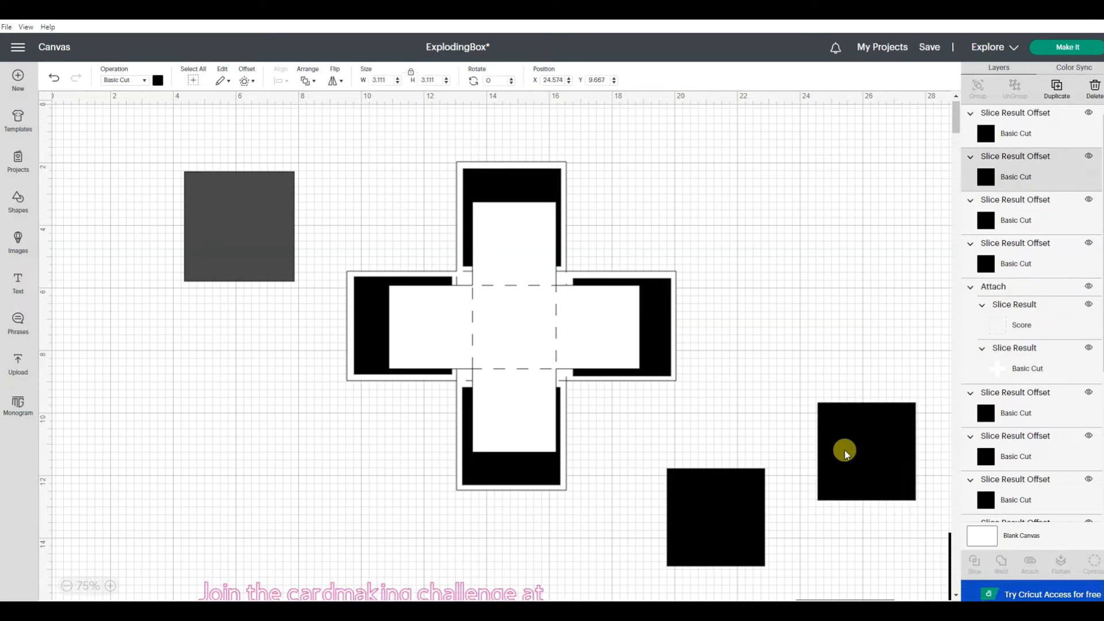
pyautogui.moveTo(532, 325); pyautogui.dragTo(845, 458)
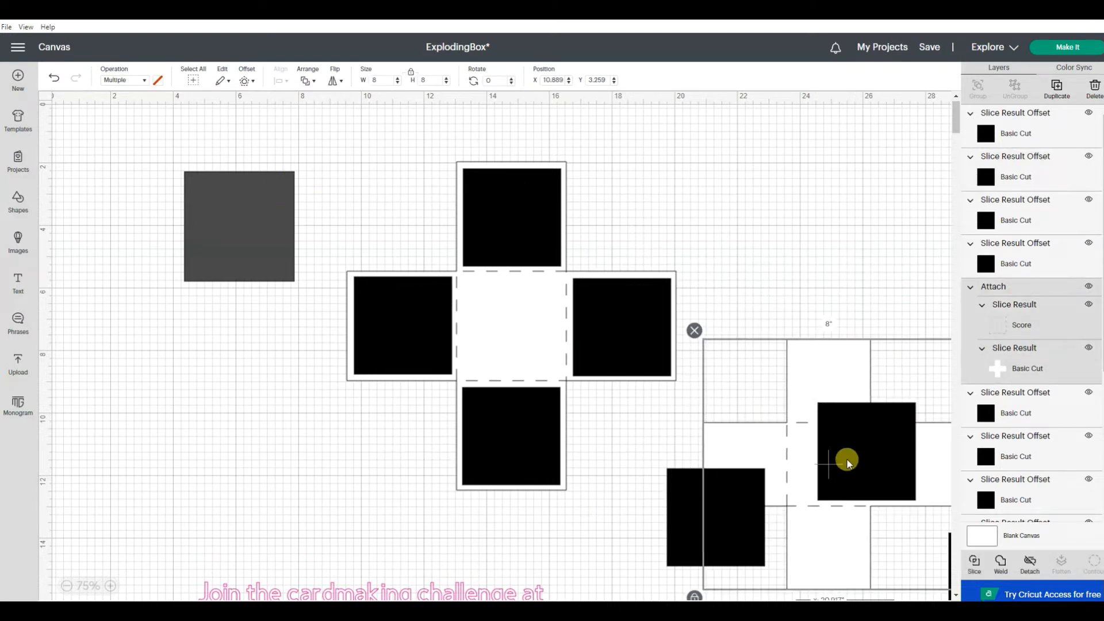
pyautogui.click(696, 331)
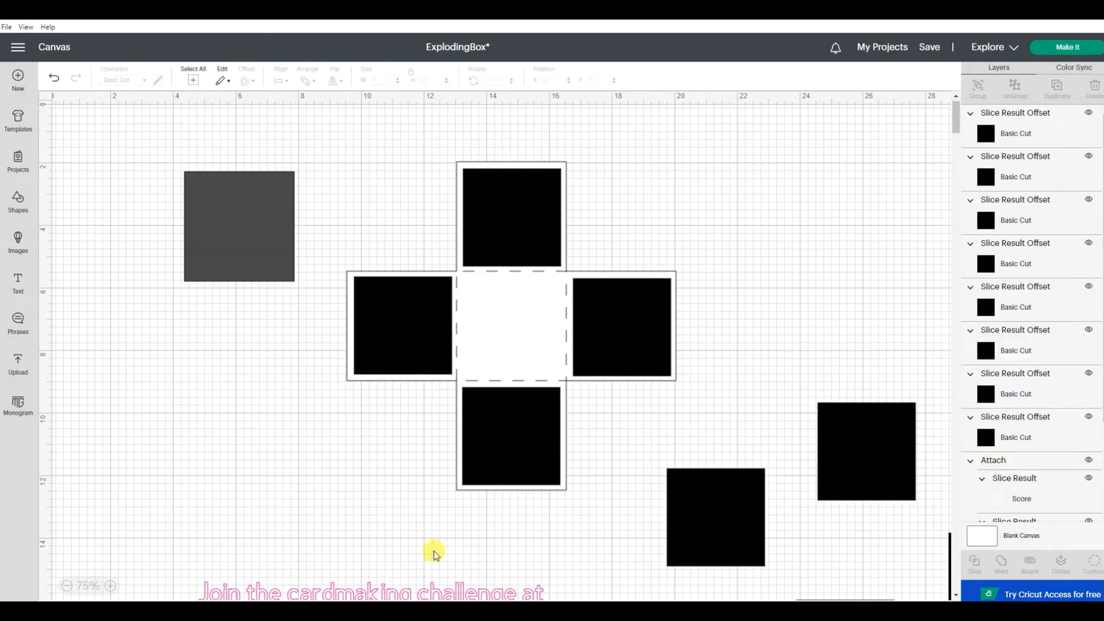
pyautogui.hscroll(4, 431, 549)
pyautogui.scroll(-2, 431, 549)
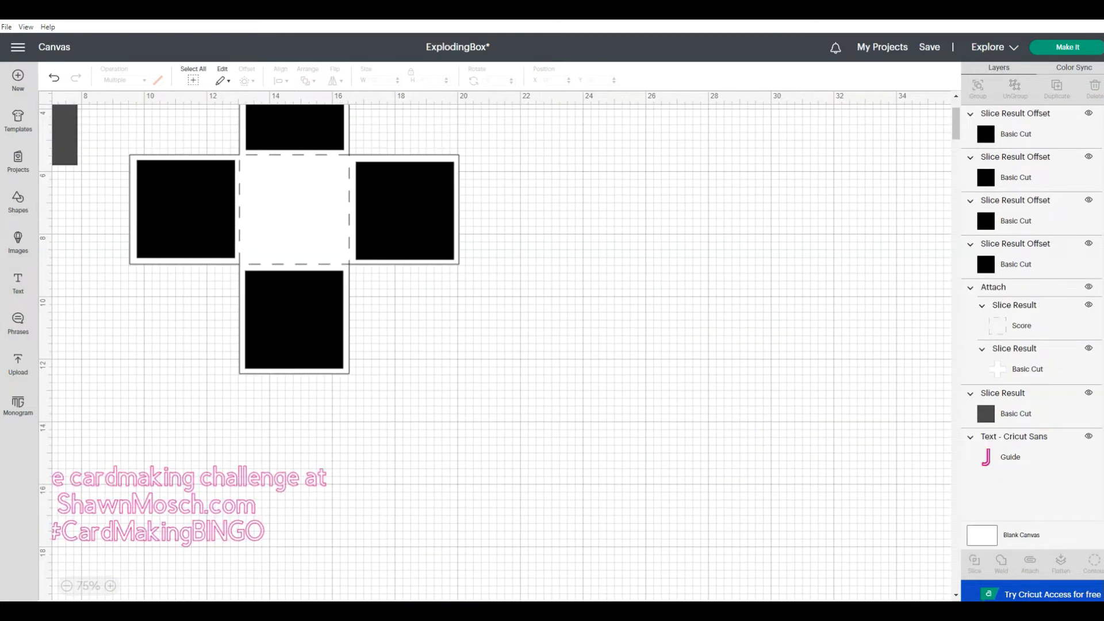
pyautogui.hscroll(-4, 116, 595)
pyautogui.scroll(2, 338, 423)
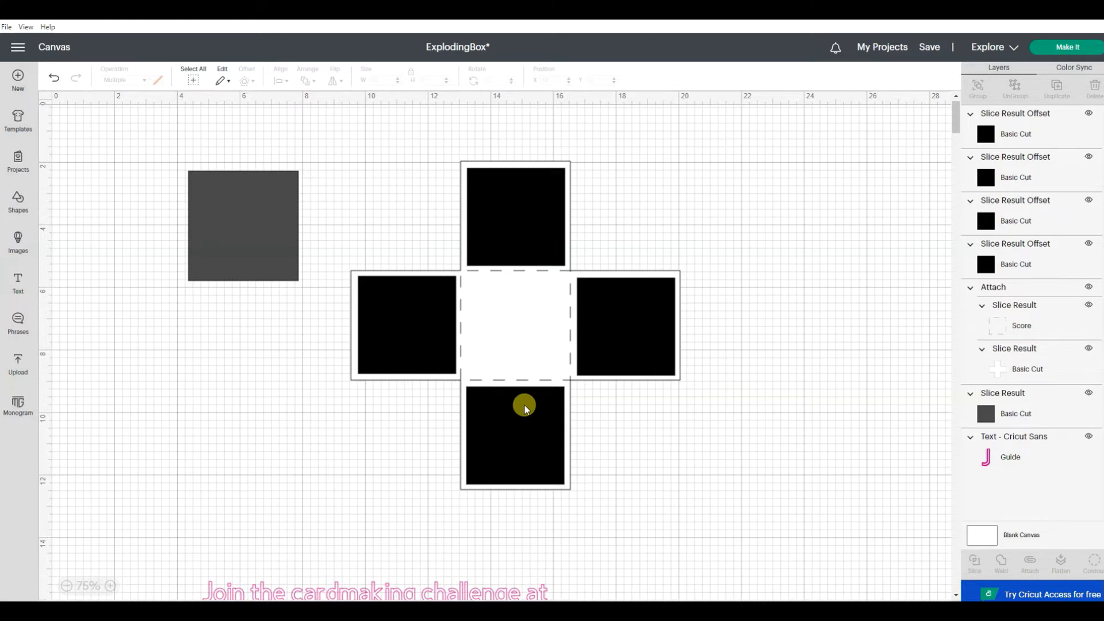
# Step: Try the dark 3.5-inch square over the cross's center panel and undo the move
pyautogui.click(263, 232)
pyautogui.moveTo(264, 232); pyautogui.dragTo(537, 332)
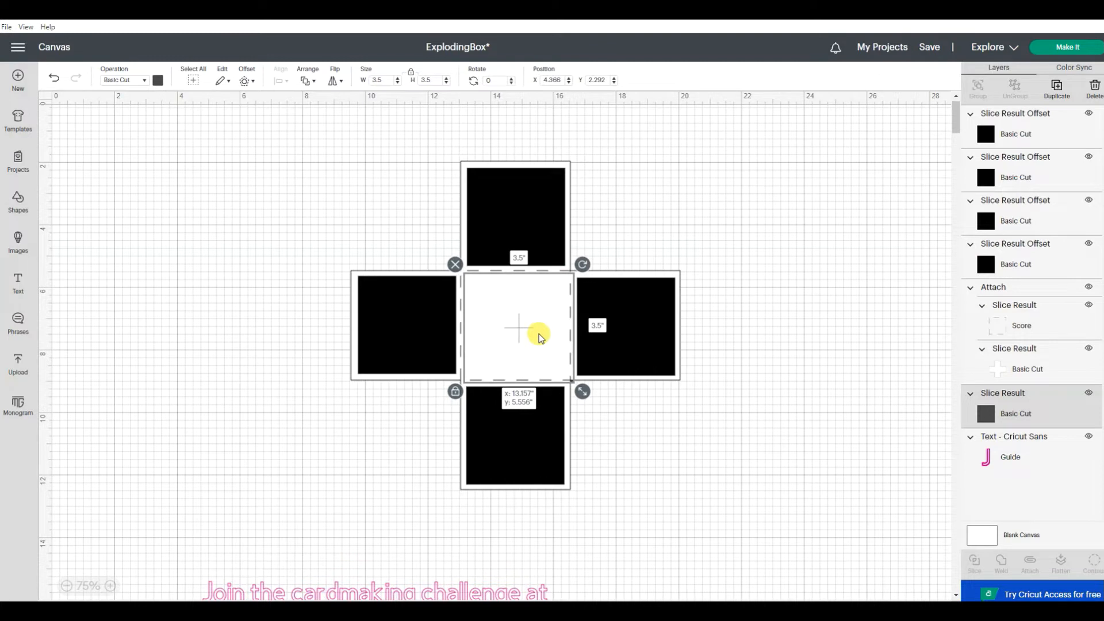
pyautogui.click(535, 331)
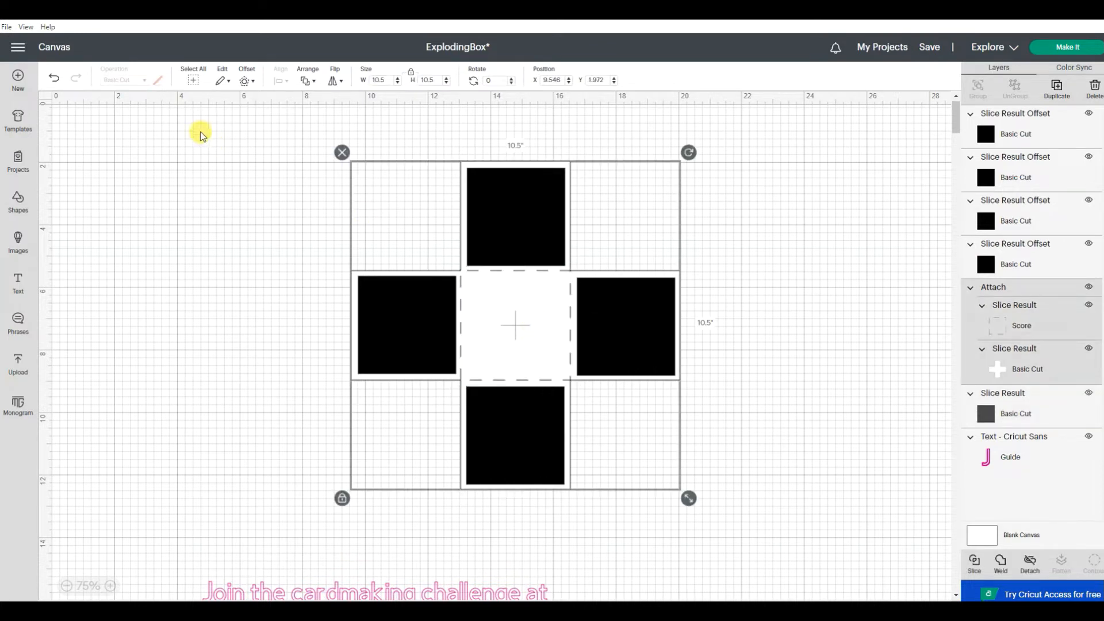
pyautogui.click(57, 82)
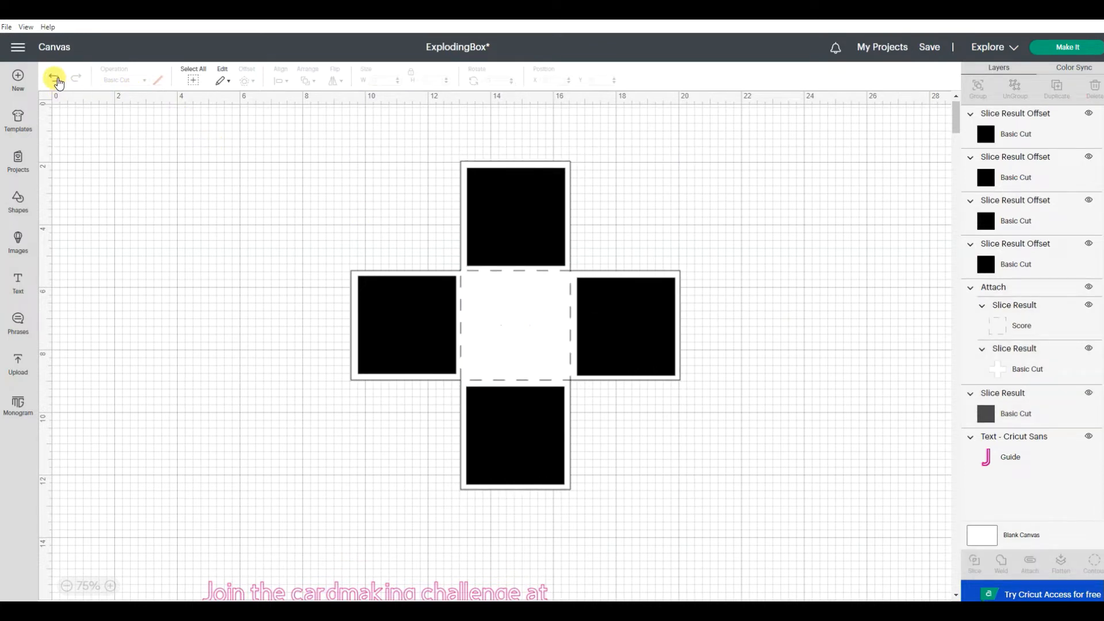
# Step: Resize the dark square to 3.6 x 3.6 inches and move it slightly lower beside the cross
pyautogui.click(225, 234)
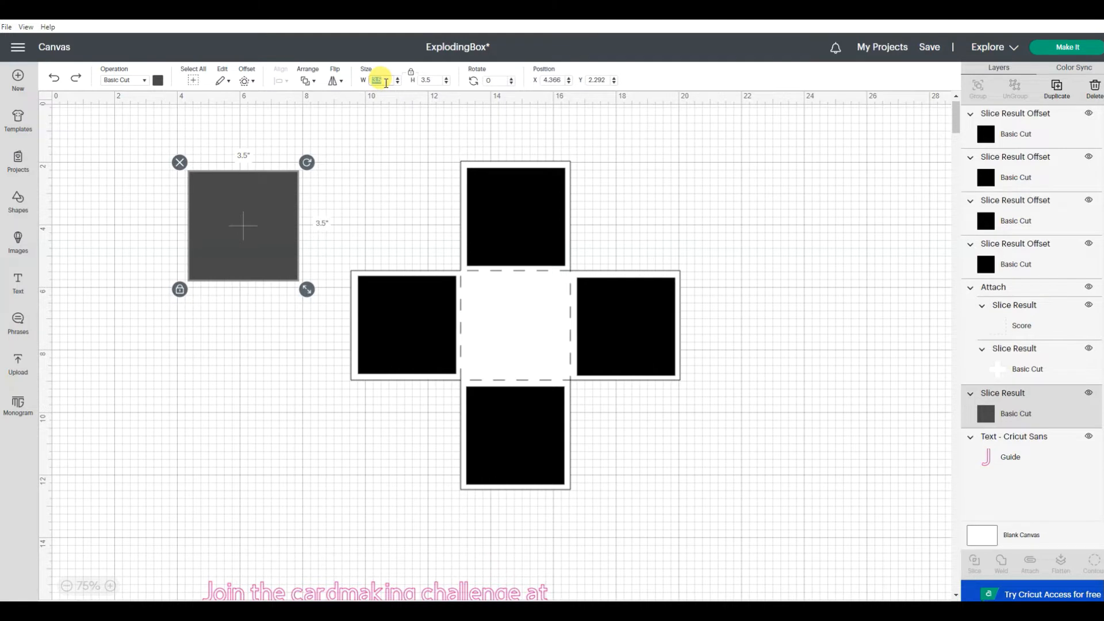
pyautogui.press('Return')
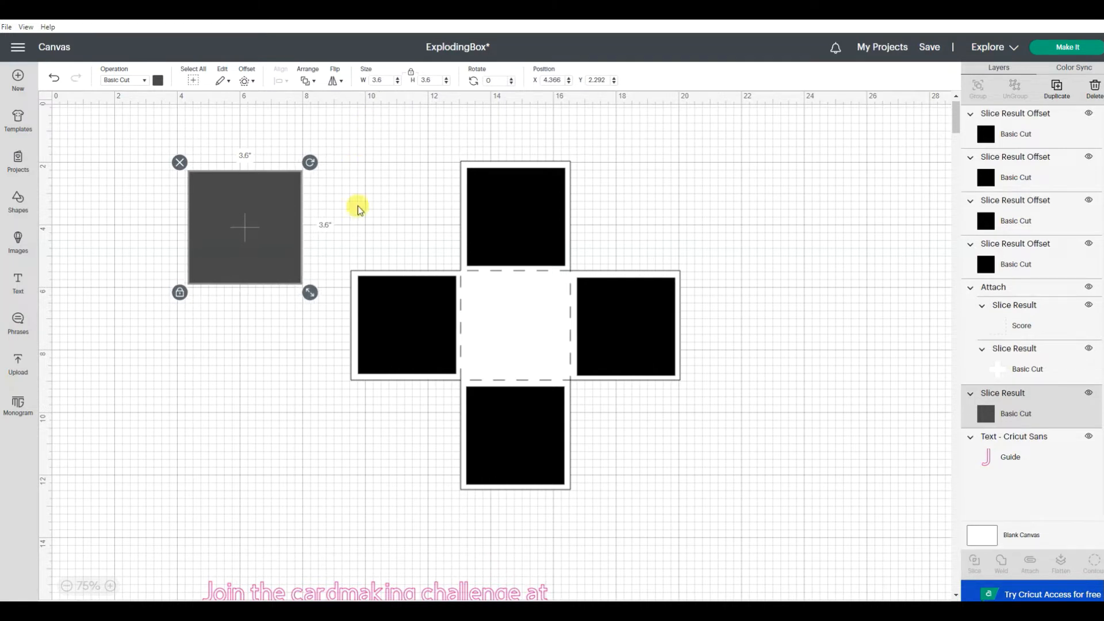
pyautogui.click(255, 238)
pyautogui.moveTo(255, 238); pyautogui.dragTo(240, 271)
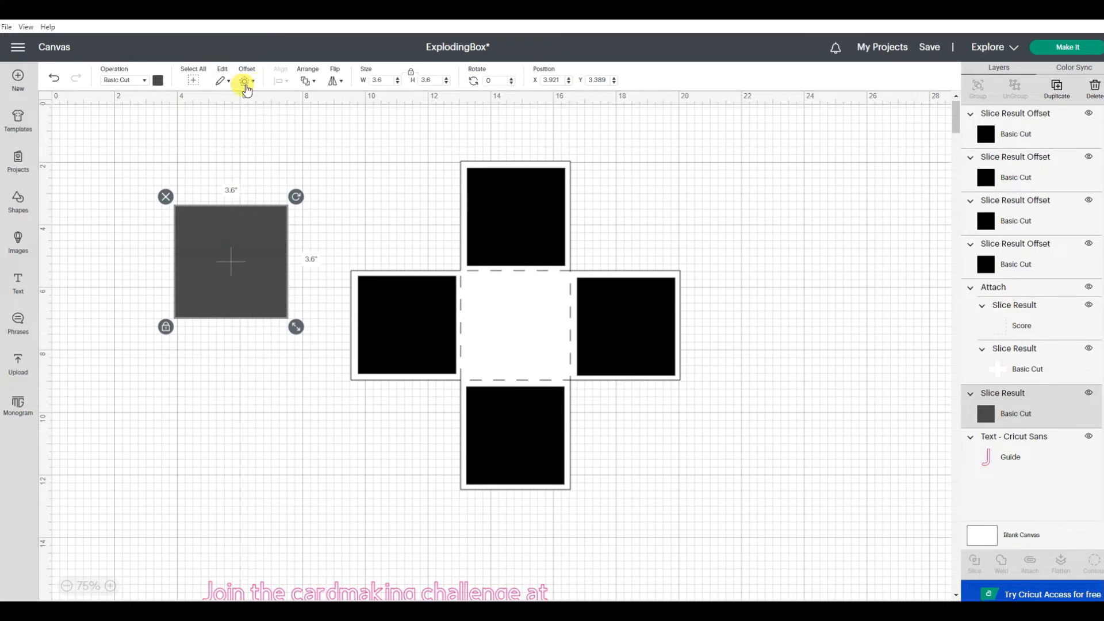
# Step: Create a 1-inch square-cornered offset around the dark 3.6-inch square
pyautogui.click(246, 85)
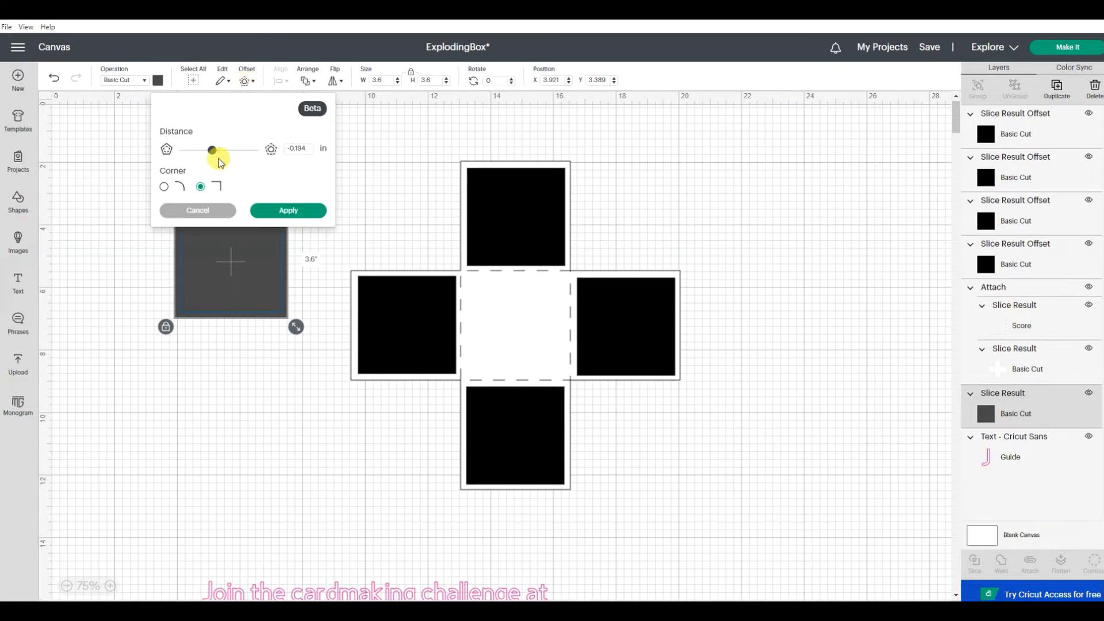
pyautogui.moveTo(211, 152); pyautogui.dragTo(228, 152)
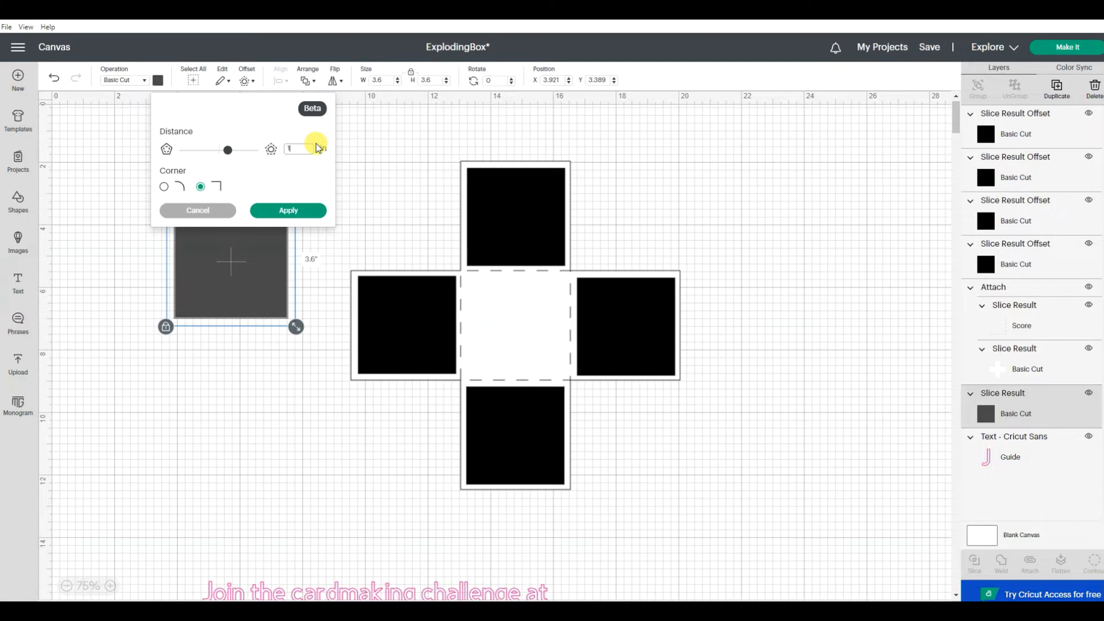
pyautogui.click(258, 181)
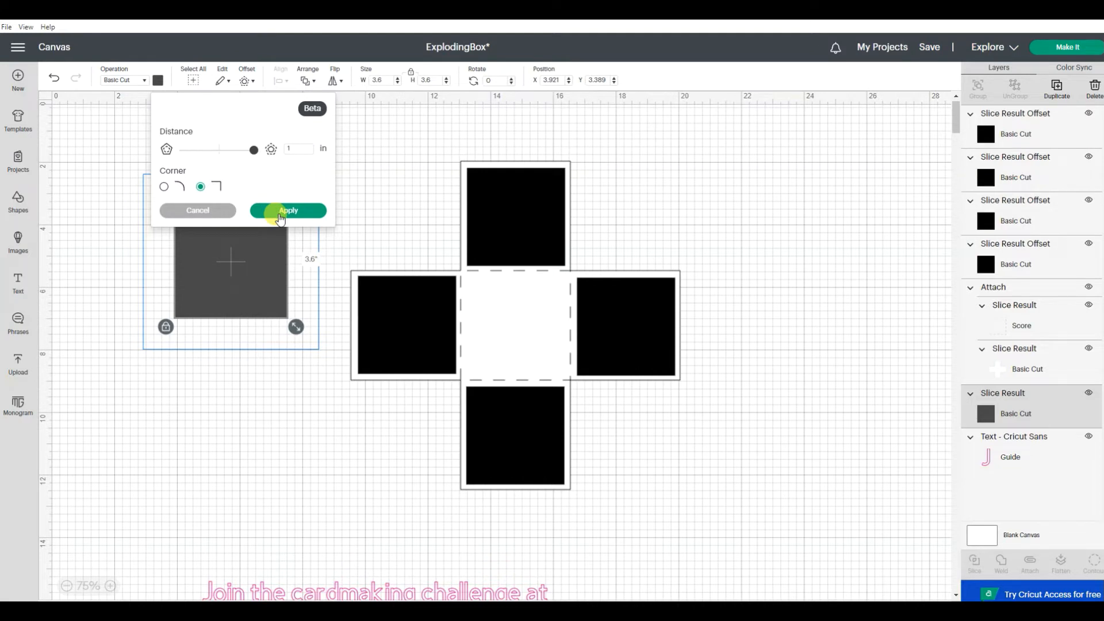
pyautogui.click(279, 215)
# Step: Recolor the offset square behind the dark 3.6-inch square to white
pyautogui.click(387, 195)
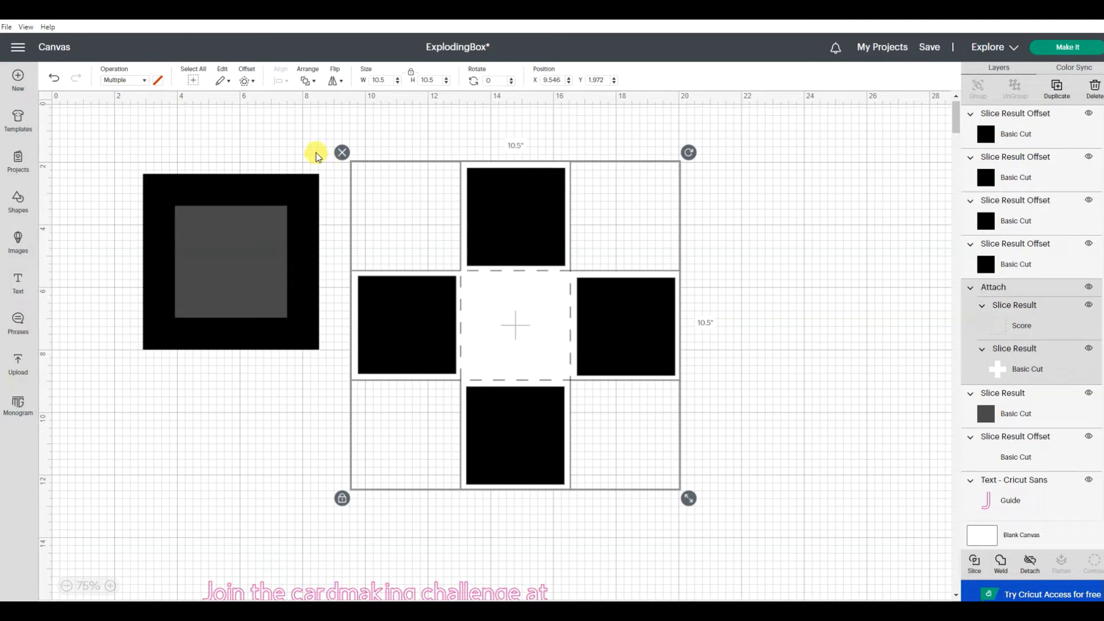
pyautogui.click(224, 160)
pyautogui.click(217, 227)
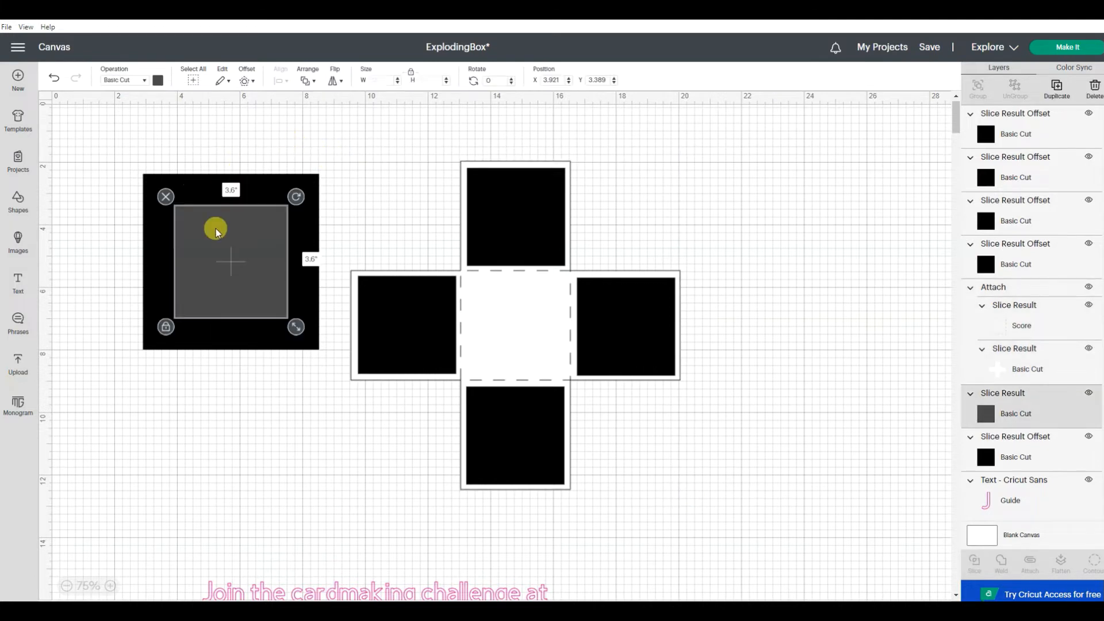
pyautogui.click(195, 184)
pyautogui.click(157, 81)
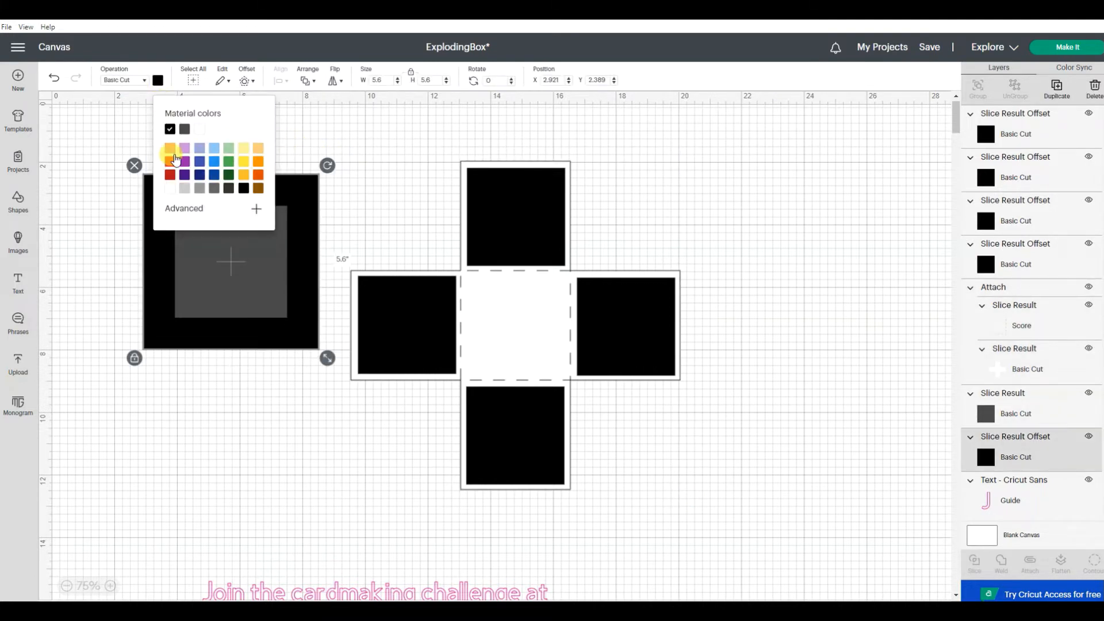
pyautogui.click(171, 190)
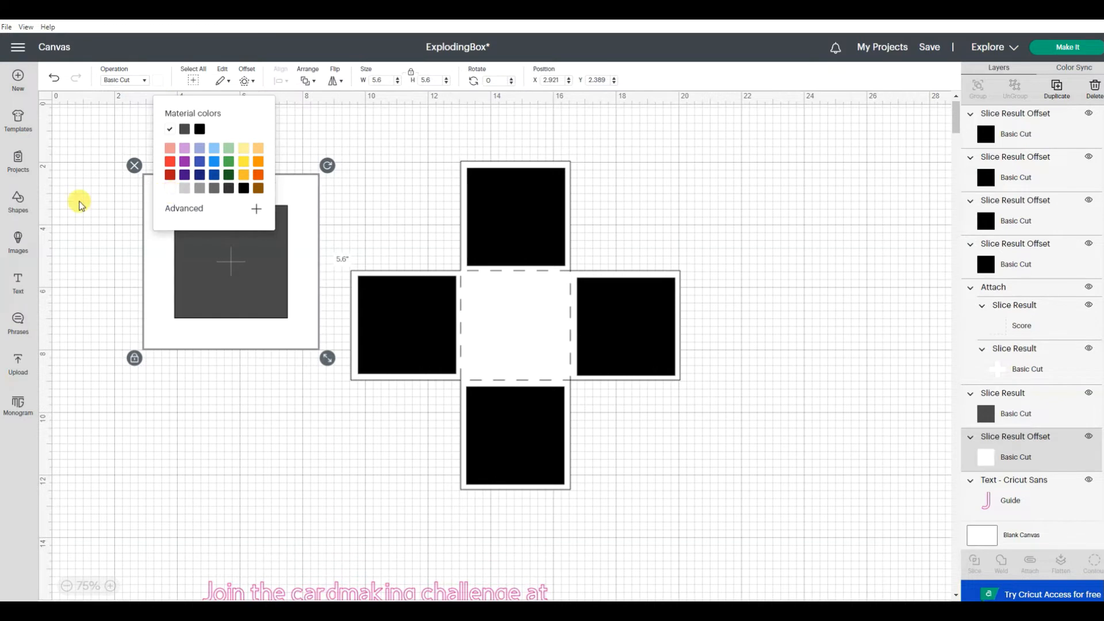
pyautogui.click(79, 201)
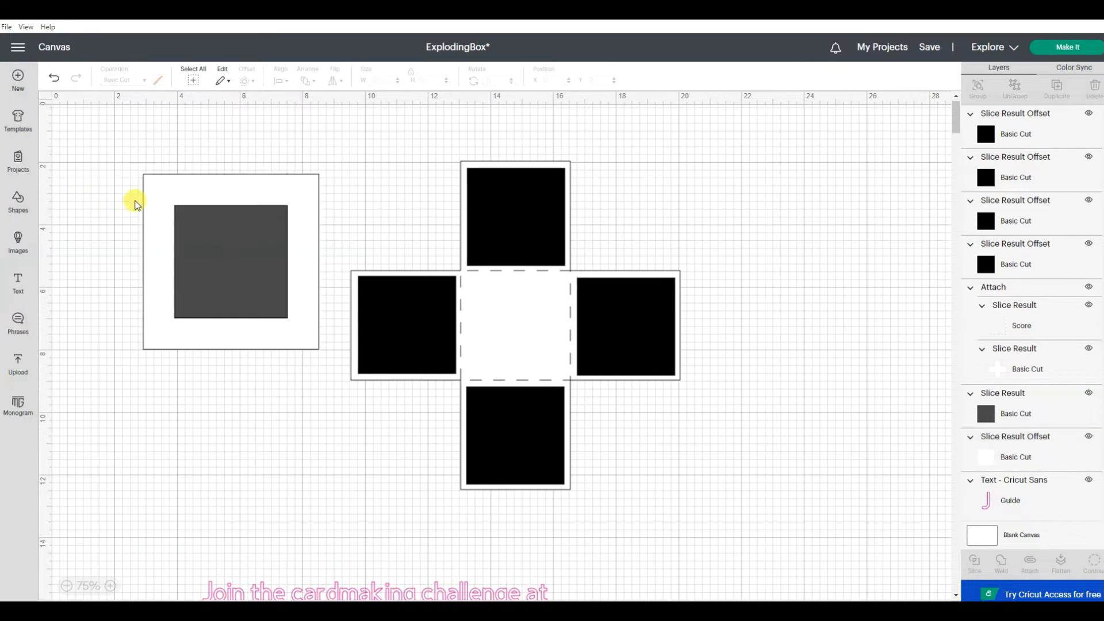
# Step: Change the dark 3.6-inch square's operation to Score
pyautogui.click(233, 229)
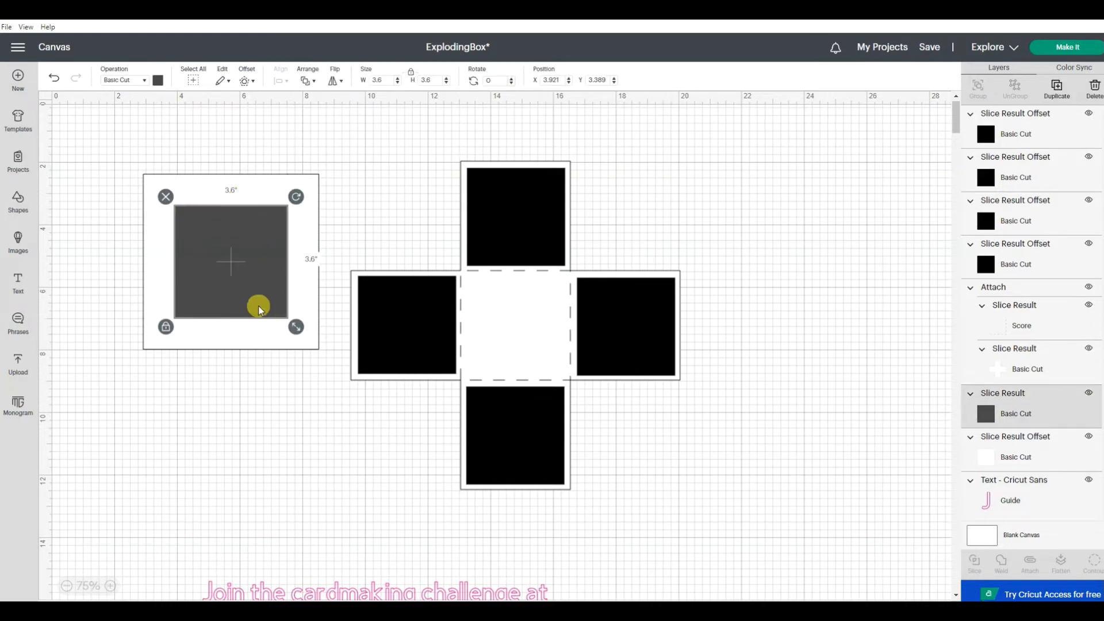
pyautogui.click(132, 81)
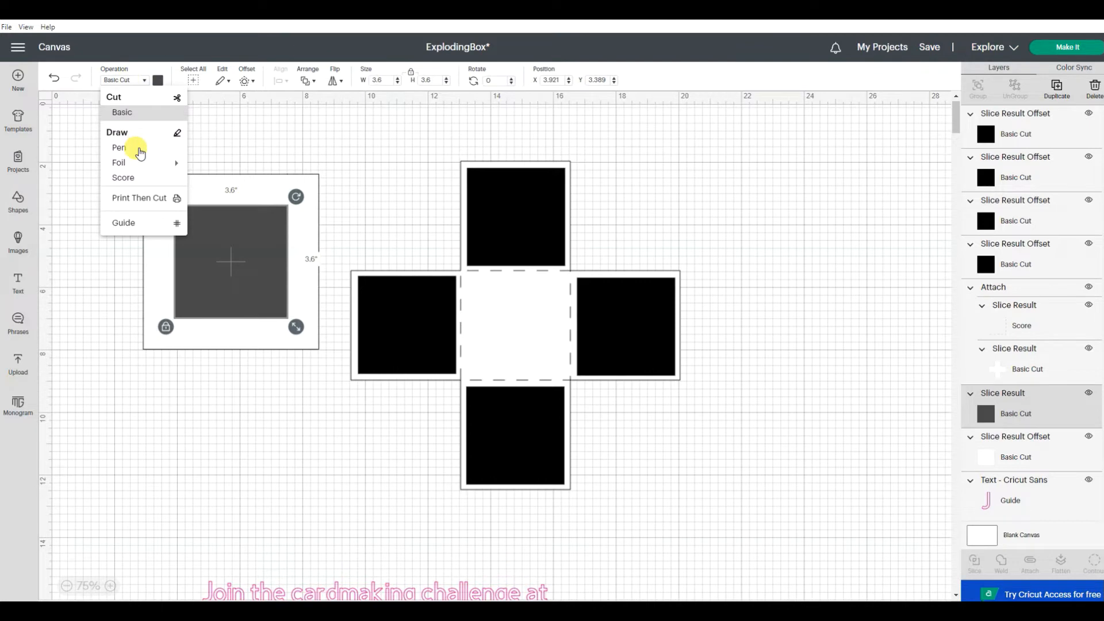
pyautogui.click(123, 177)
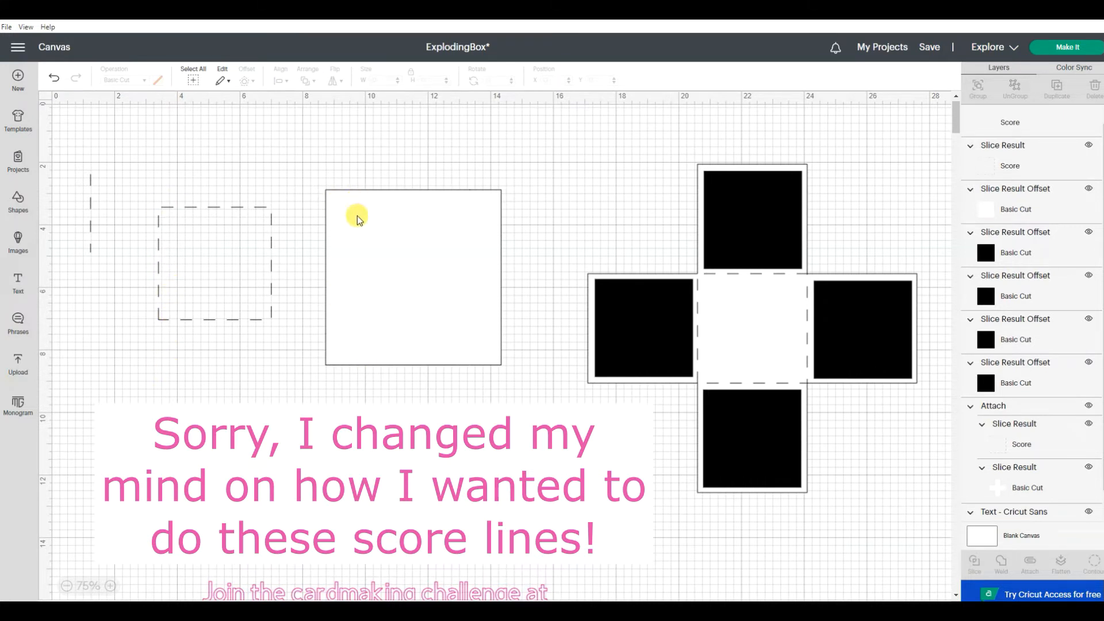
# Step: Set the separate vertical score line's height to 1 inch and change its operation to Basic Cut
pyautogui.click(90, 212)
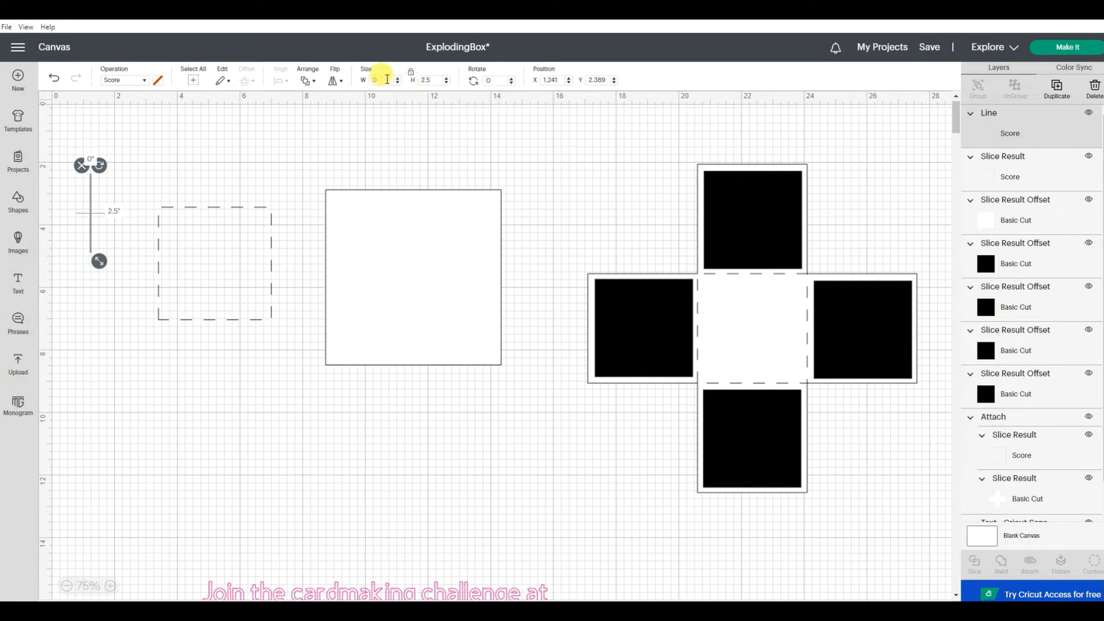
pyautogui.click(432, 77)
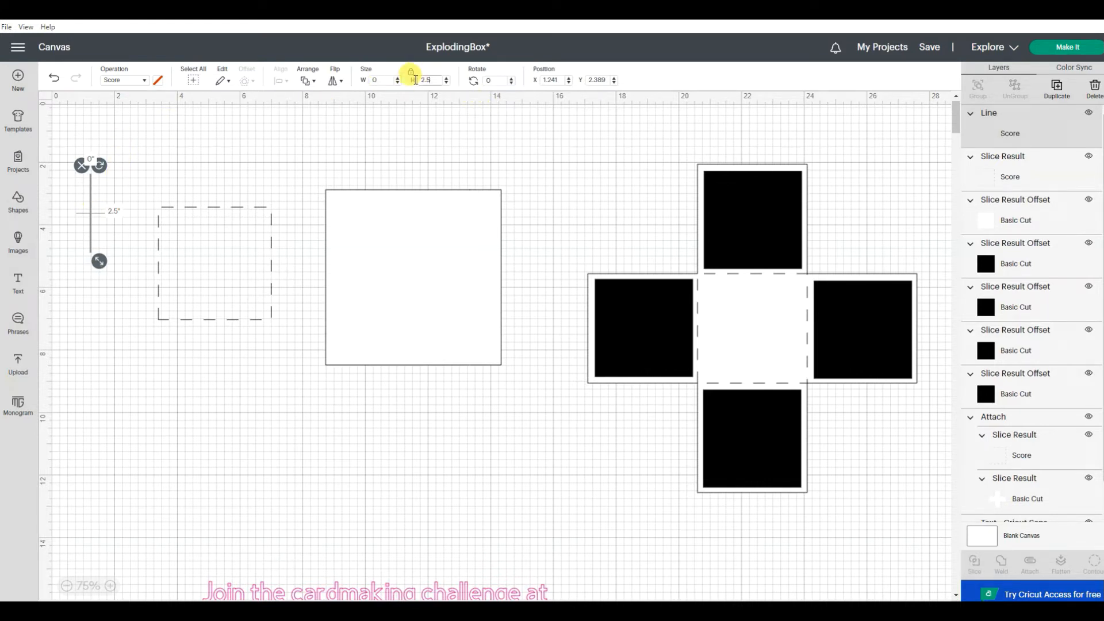
pyautogui.write('1')
pyautogui.press('Return')
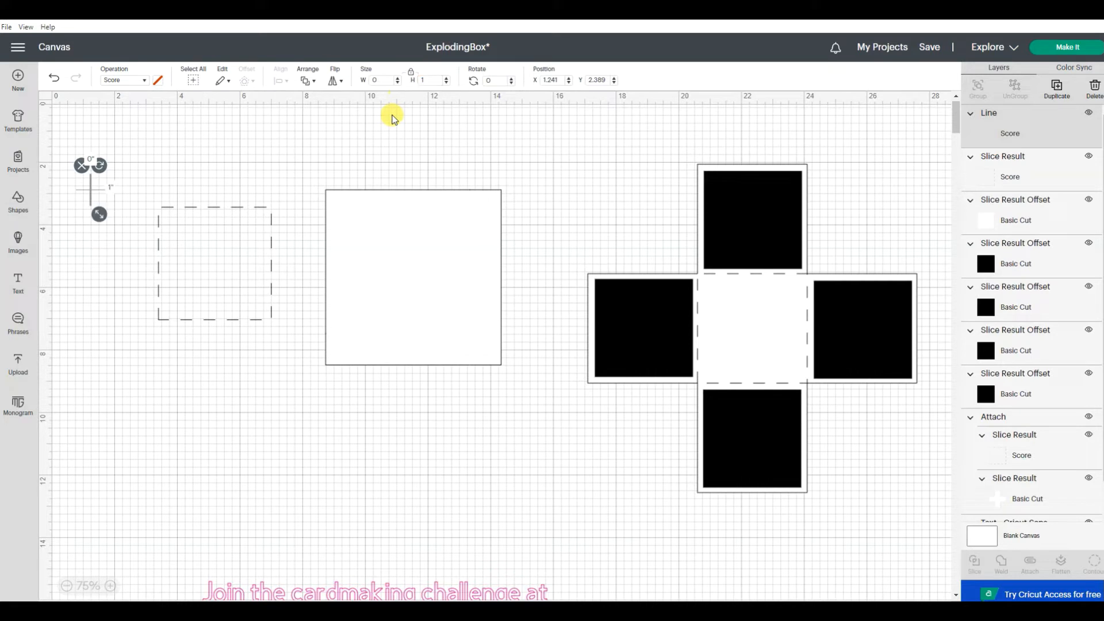
pyautogui.click(128, 82)
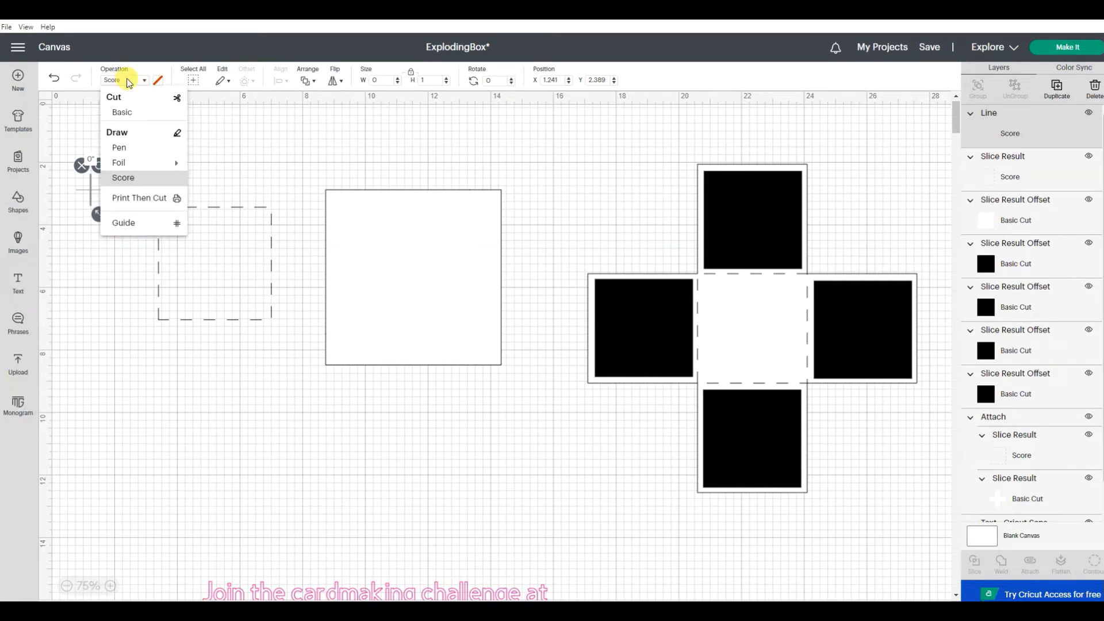
pyautogui.click(128, 113)
pyautogui.click(136, 151)
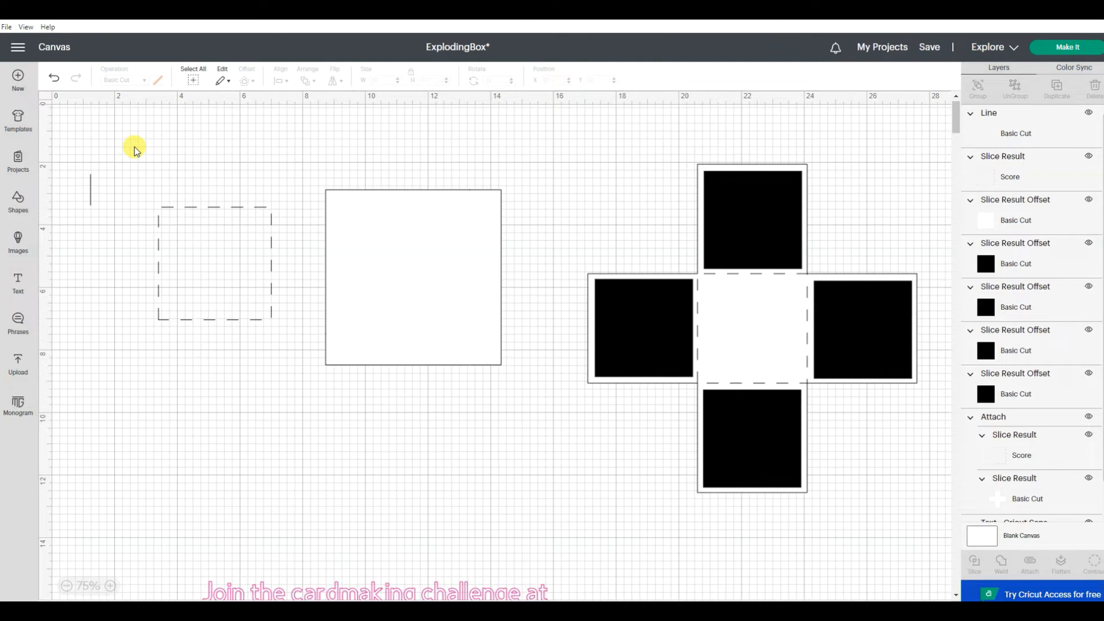
# Step: Duplicate the 1-inch cut line, move the copy slightly, and set its height to 4.6 inches
pyautogui.click(90, 191)
pyautogui.rightClick(90, 191)
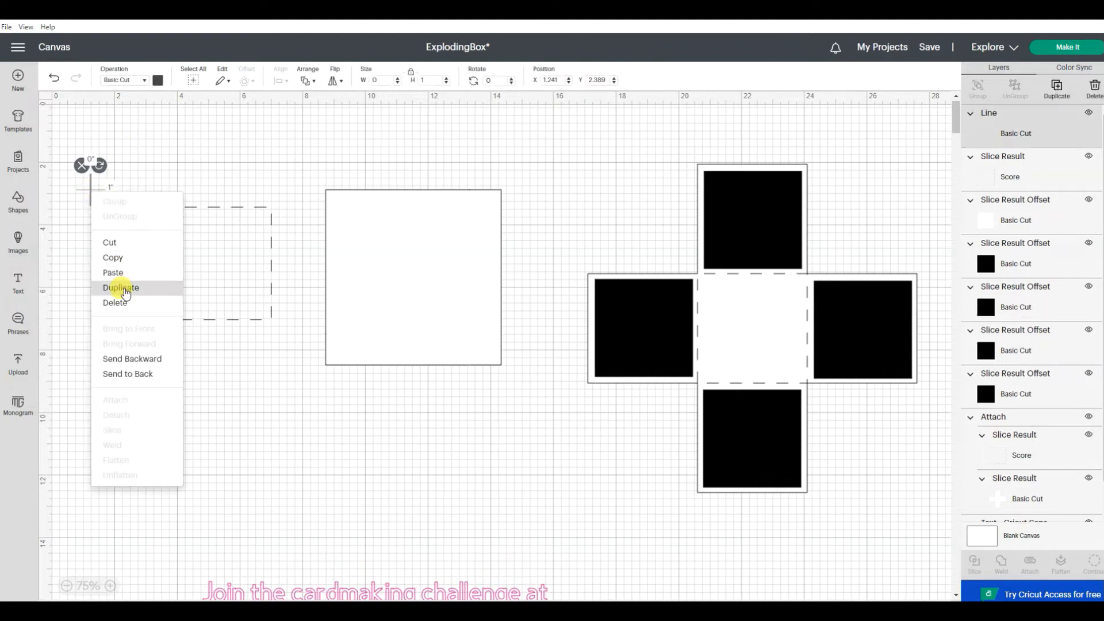
pyautogui.click(122, 288)
pyautogui.click(376, 320)
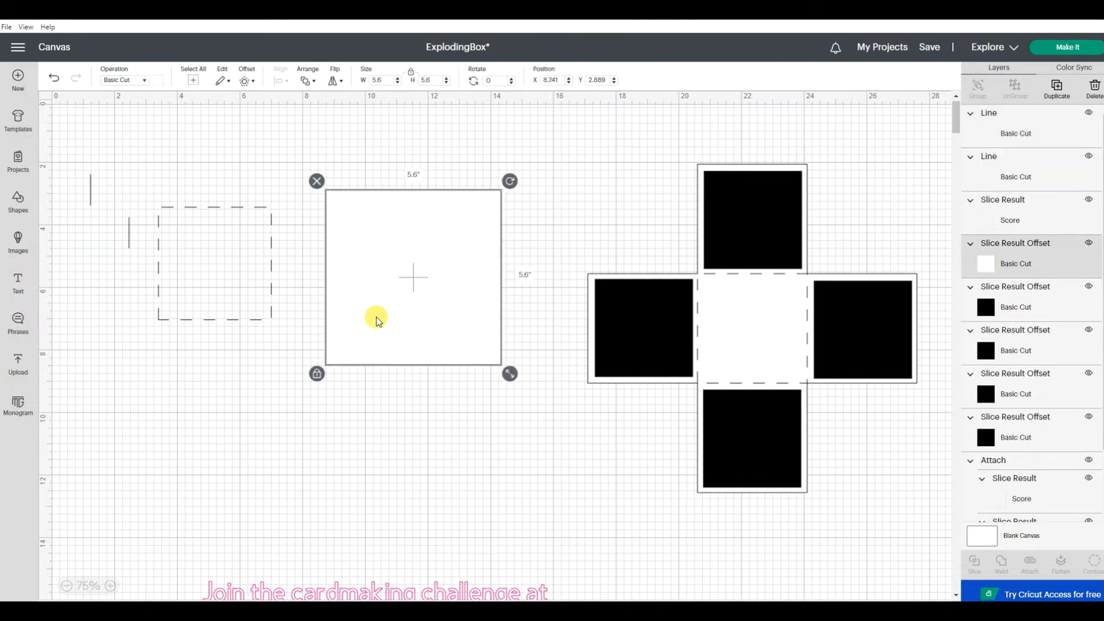
pyautogui.moveTo(131, 244); pyautogui.dragTo(106, 241)
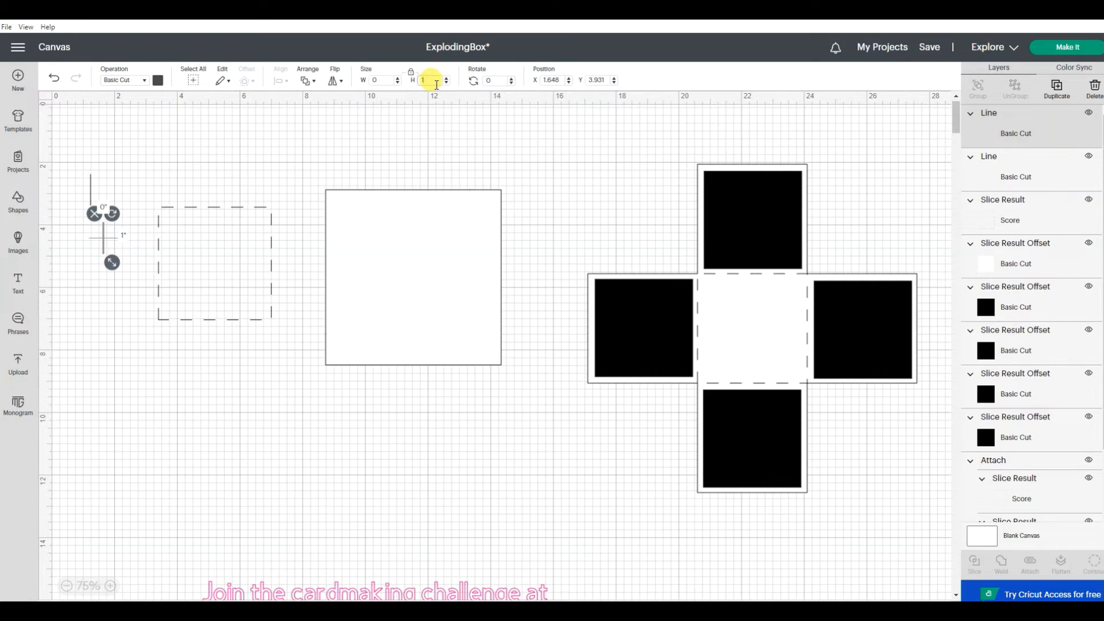
pyautogui.moveTo(434, 80); pyautogui.dragTo(410, 81)
pyautogui.press('Return')
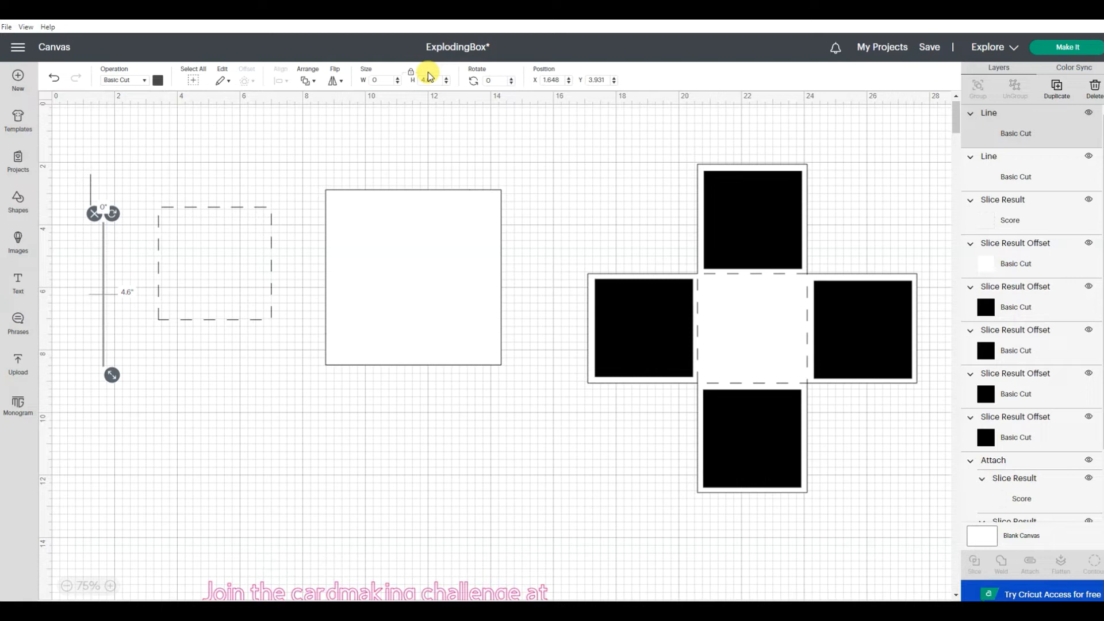
pyautogui.click(292, 303)
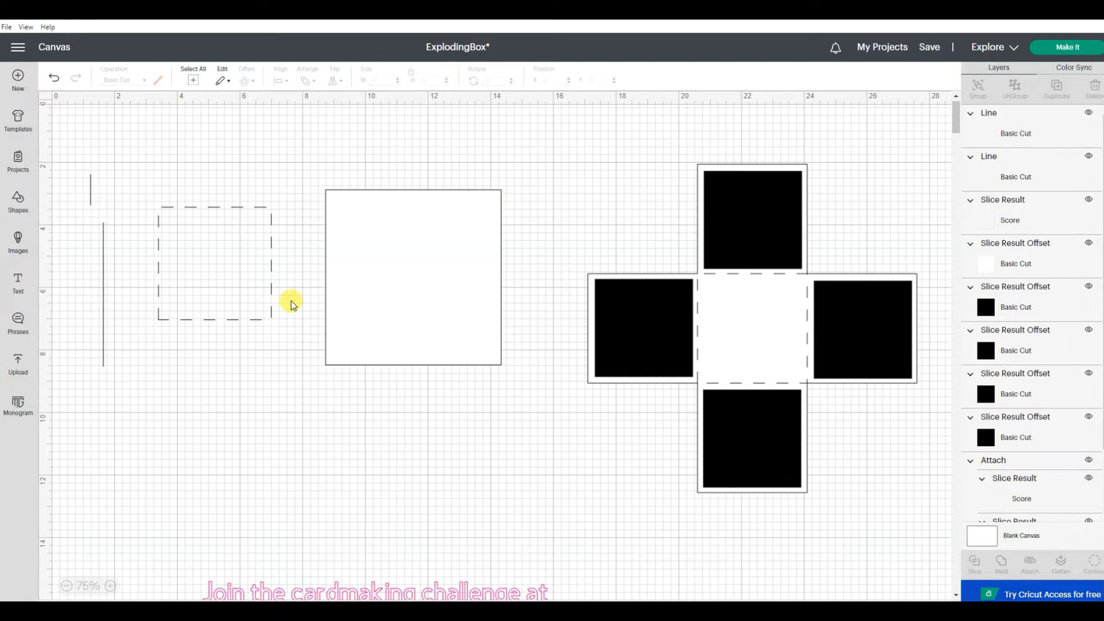
# Step: Change the 4.6-inch line's operation to Score
pyautogui.click(102, 260)
pyautogui.click(123, 81)
pyautogui.click(123, 178)
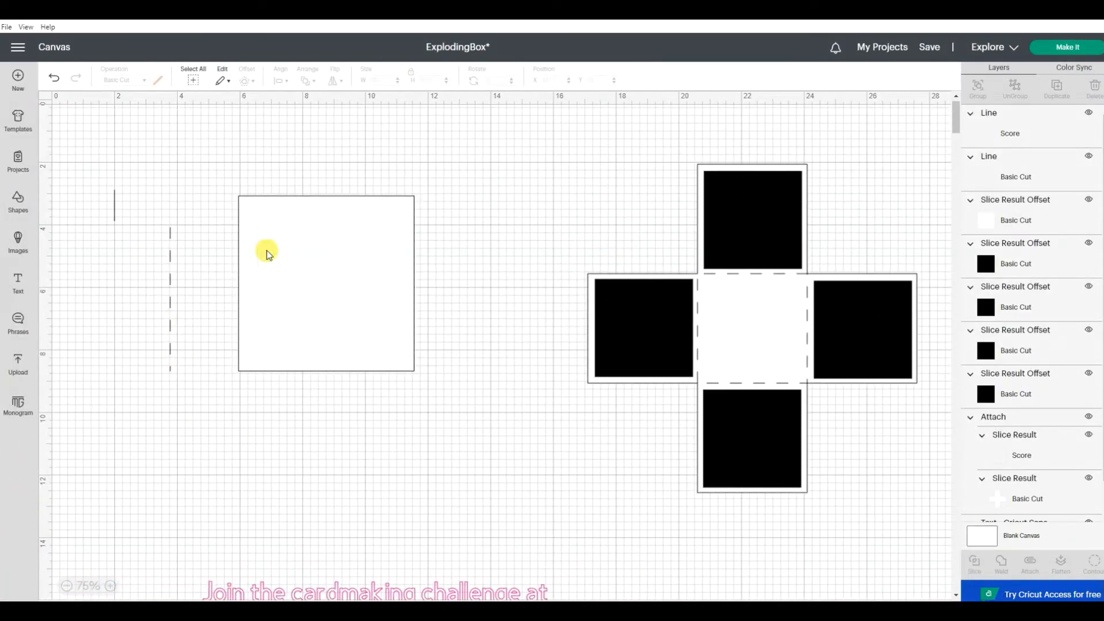
# Step: Align the score line with the white square's left and bottom edges and group the two
pyautogui.moveTo(145, 160); pyautogui.dragTo(481, 414)
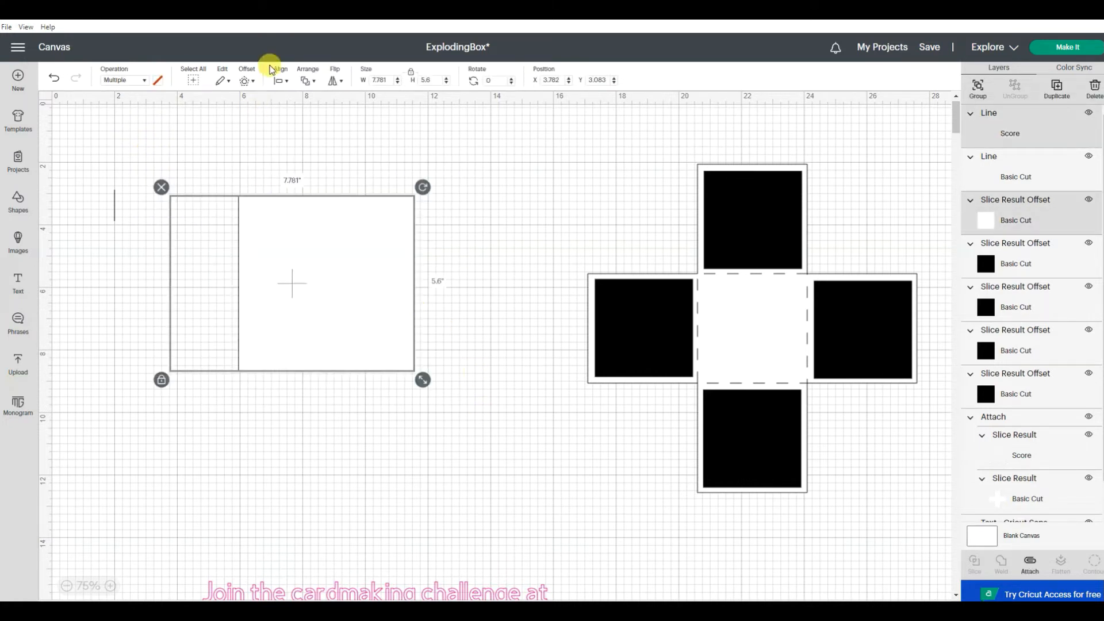
pyautogui.click(277, 80)
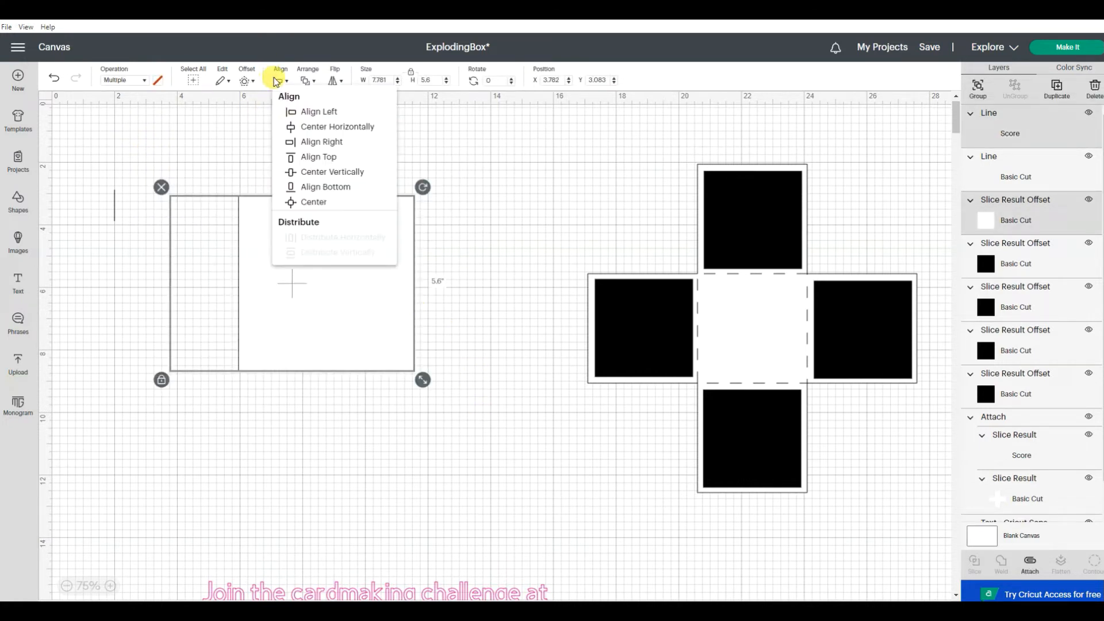
pyautogui.click(298, 113)
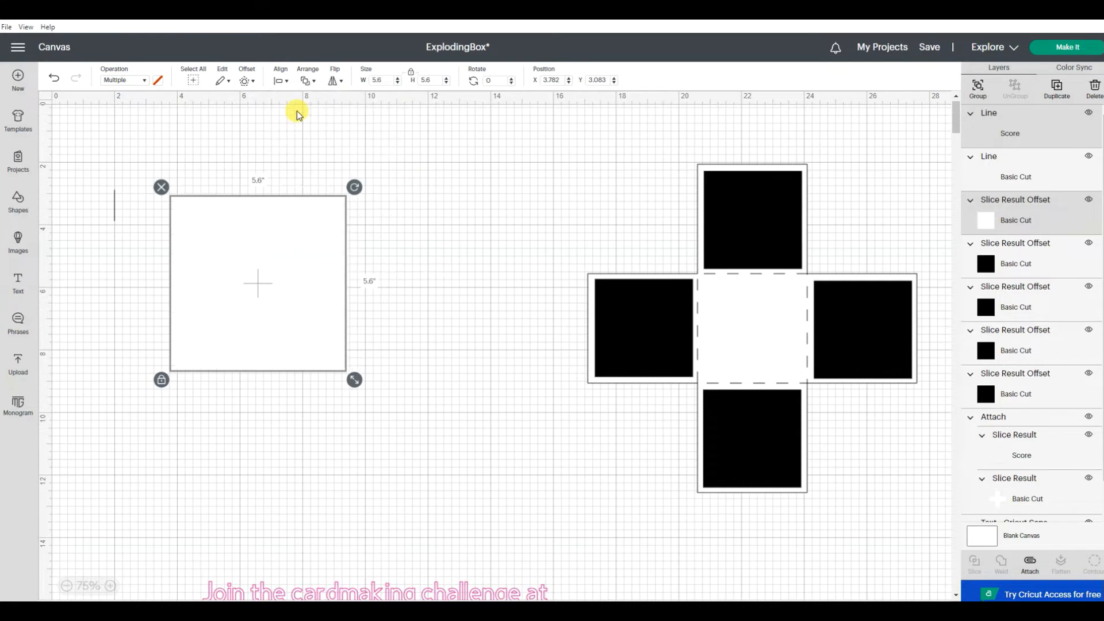
pyautogui.click(281, 82)
pyautogui.click(312, 191)
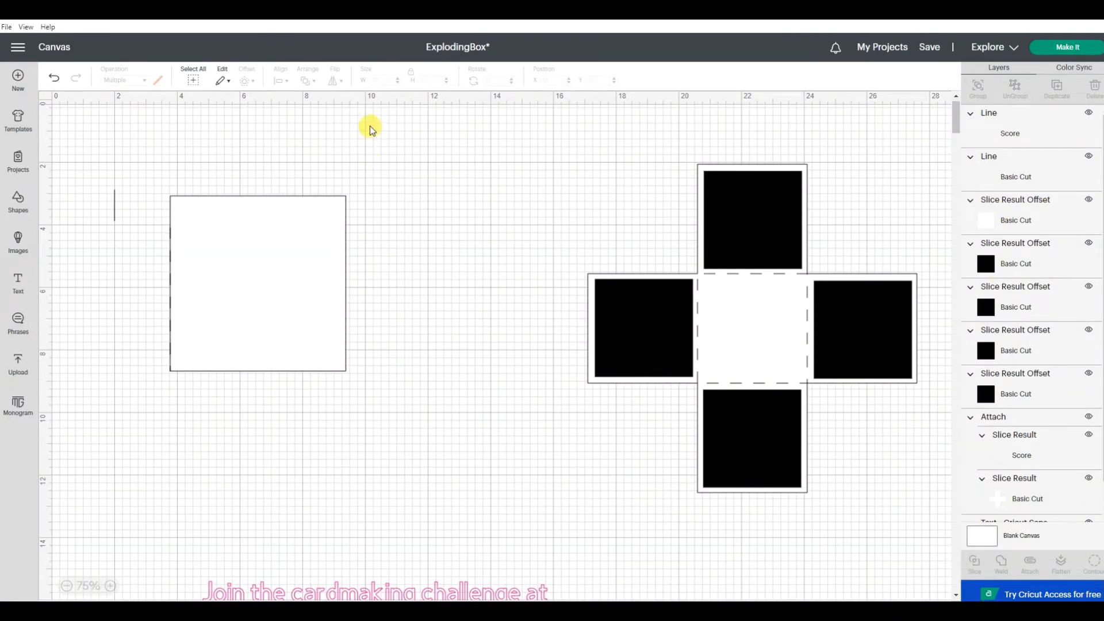
pyautogui.moveTo(160, 183); pyautogui.dragTo(415, 393)
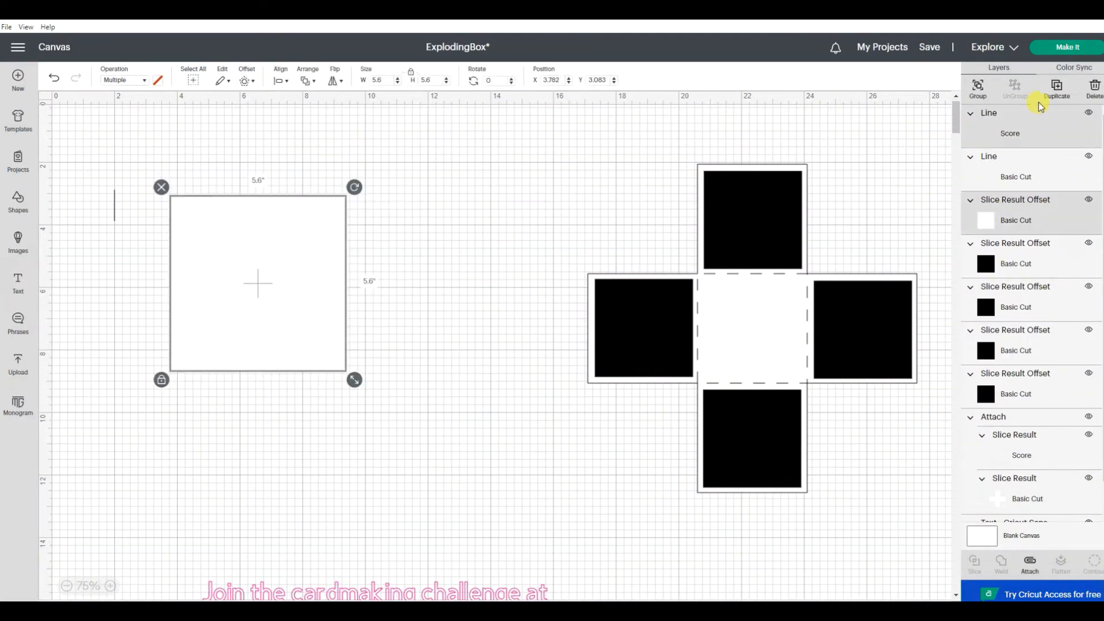
pyautogui.click(977, 88)
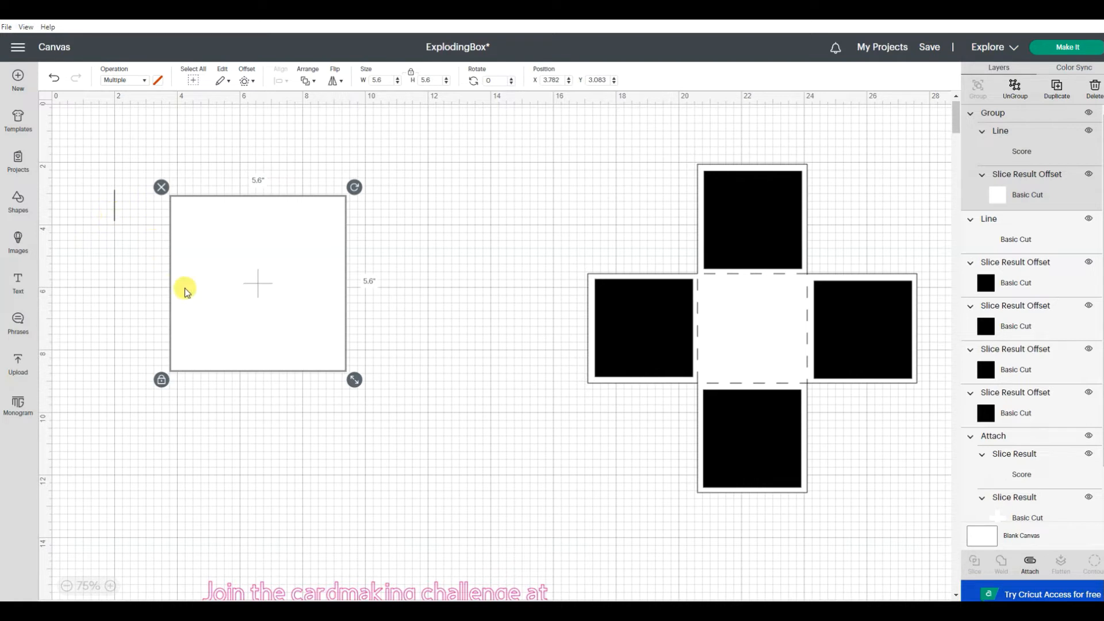
# Step: Align the 1-inch cut line with the left and top edges of the grouped white square
pyautogui.moveTo(100, 167); pyautogui.dragTo(394, 402)
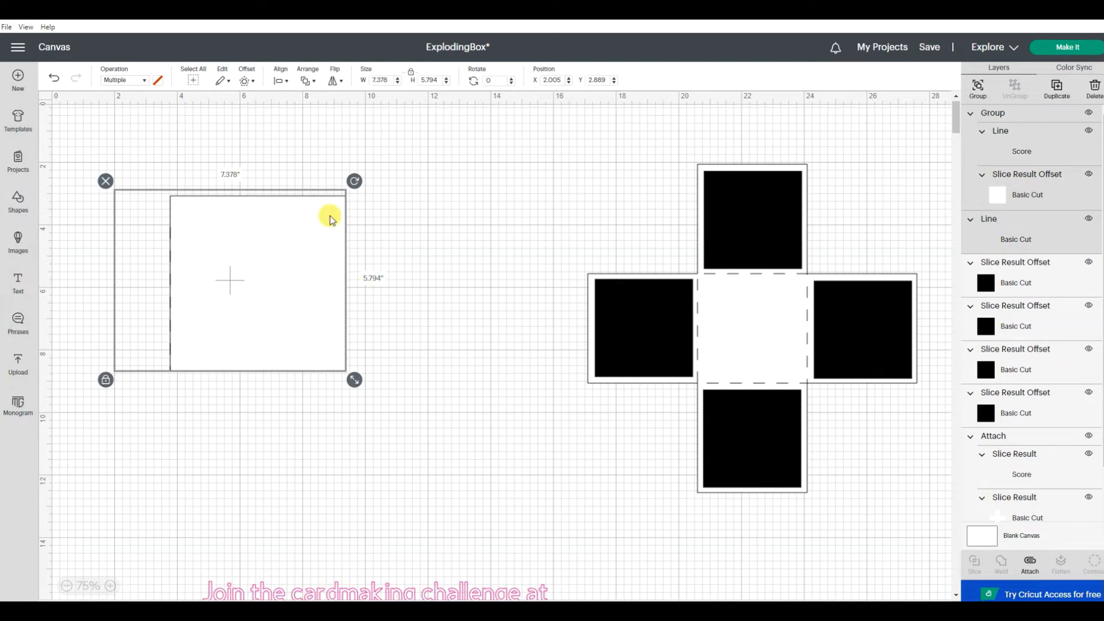
pyautogui.click(280, 79)
pyautogui.click(296, 109)
pyautogui.click(280, 82)
pyautogui.click(277, 83)
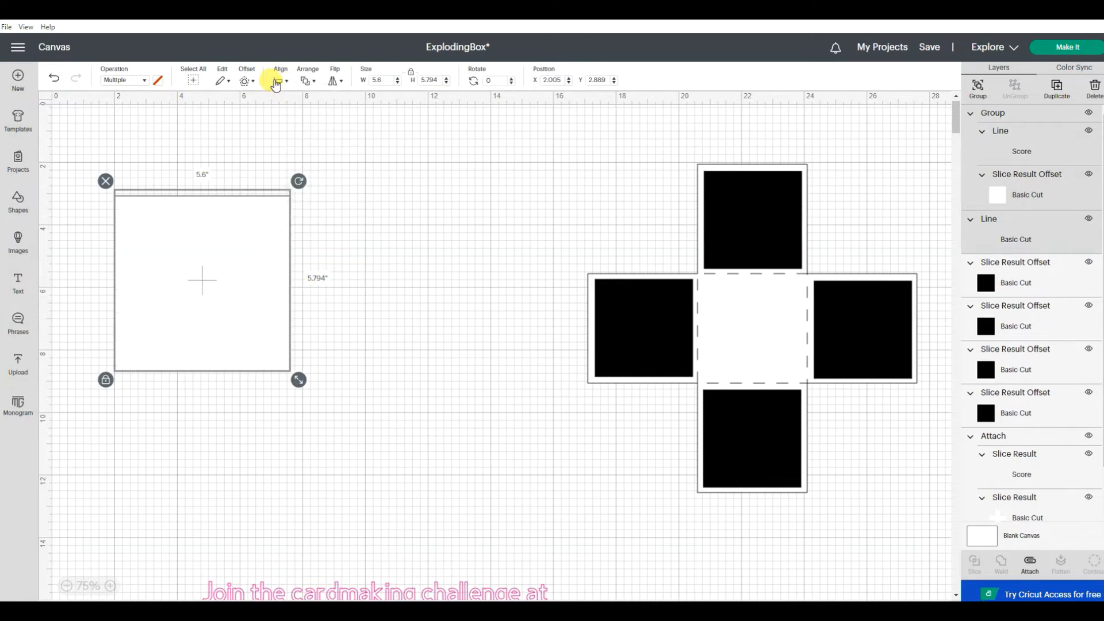
pyautogui.click(277, 82)
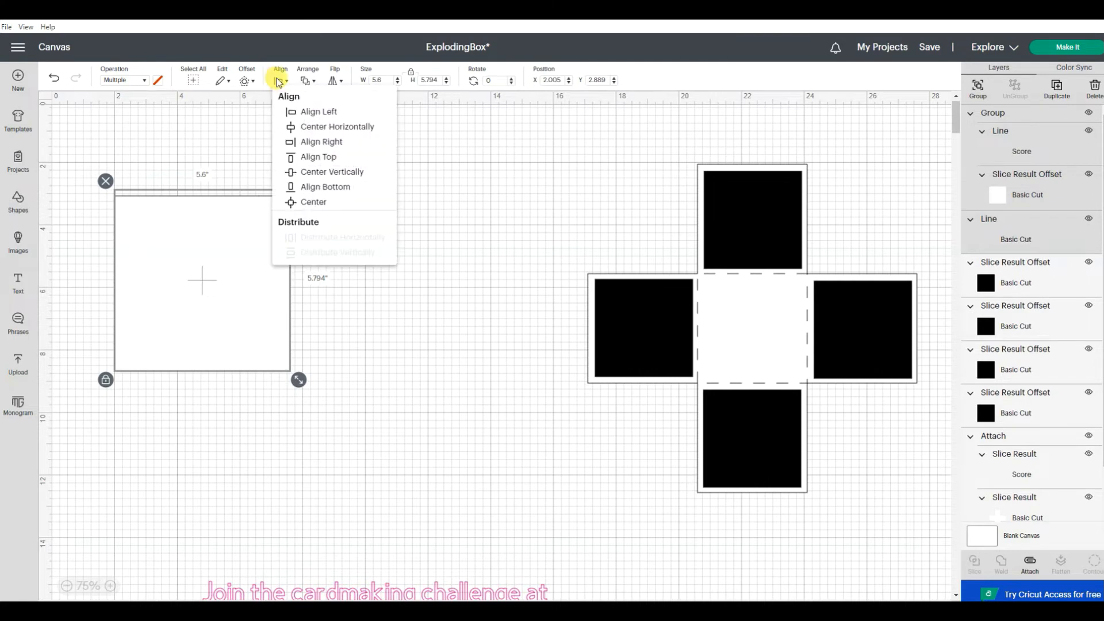
pyautogui.click(318, 164)
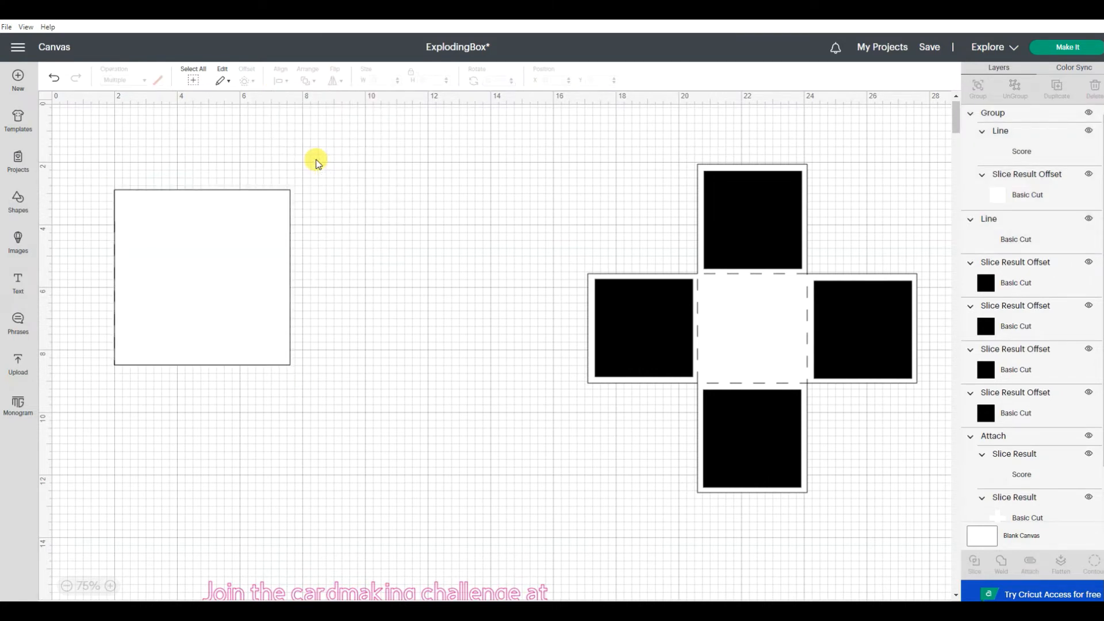
# Step: Ungroup the white square from the score line and move it clear of both lines
pyautogui.click(242, 237)
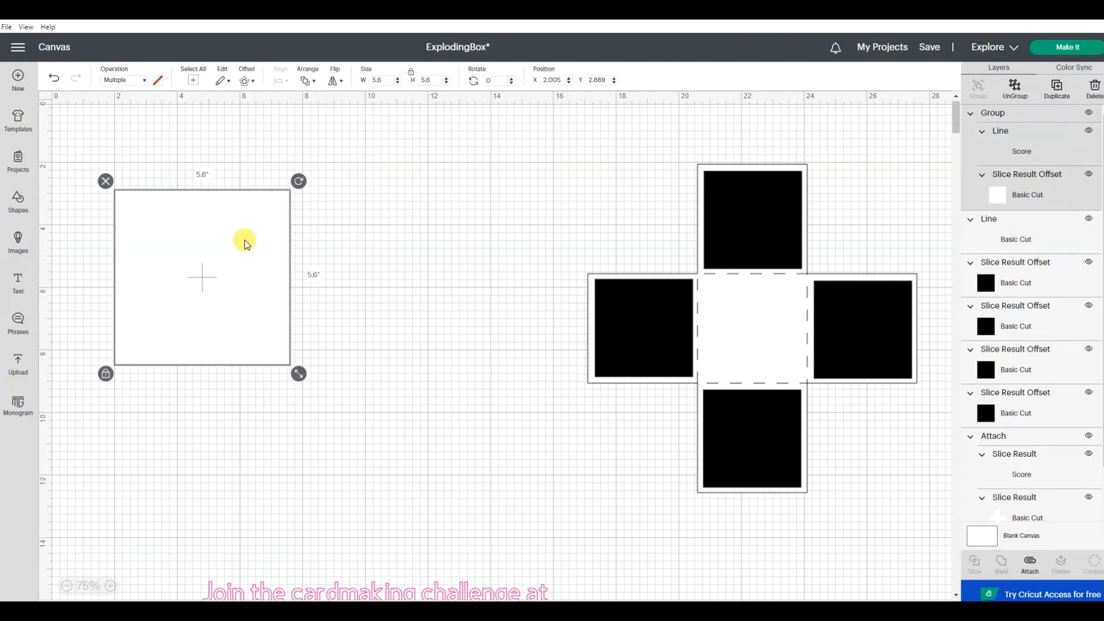
pyautogui.click(1015, 87)
pyautogui.moveTo(261, 303); pyautogui.dragTo(460, 311)
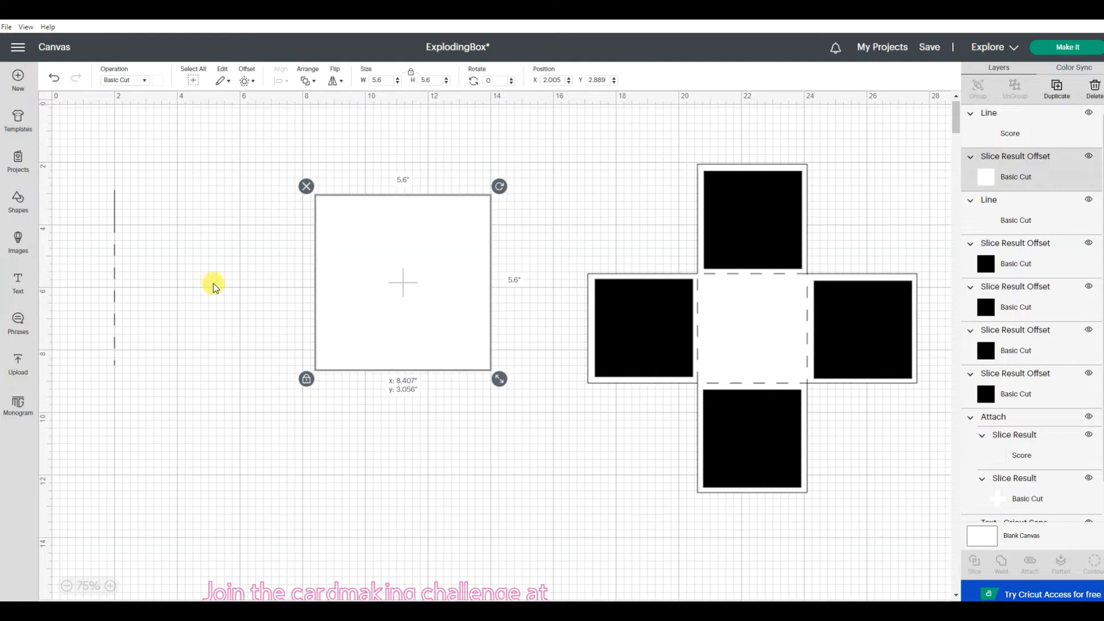
# Step: Group the 1-inch cut line with the score line and shift the group slightly right on the canvas
pyautogui.moveTo(83, 167); pyautogui.dragTo(175, 420)
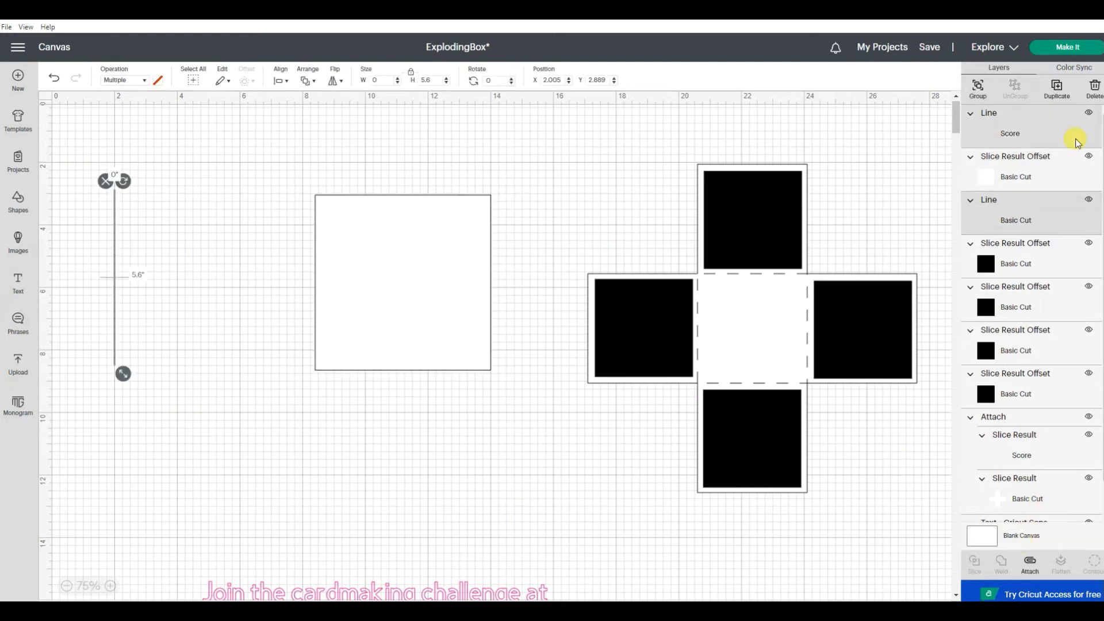
pyautogui.click(976, 86)
pyautogui.click(328, 214)
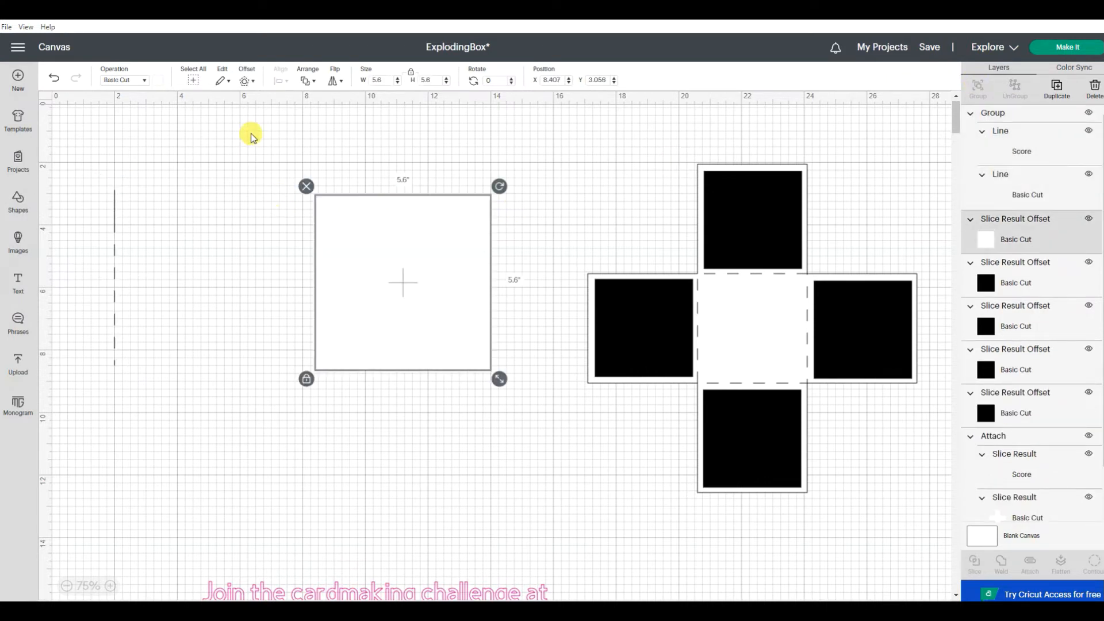
pyautogui.moveTo(115, 262); pyautogui.dragTo(126, 262)
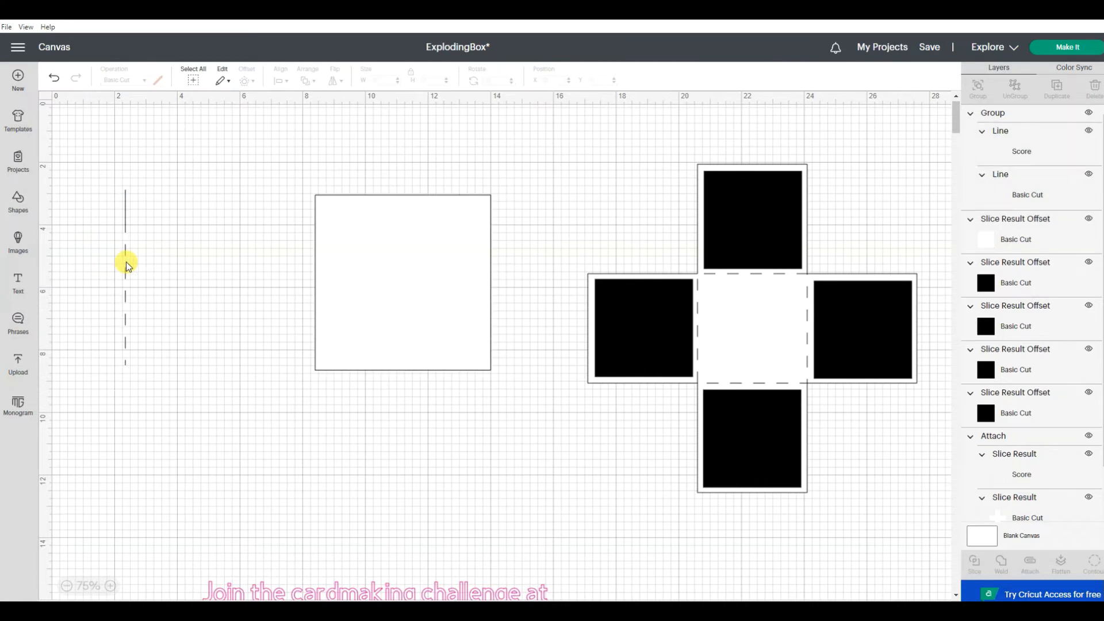
# Step: Duplicate the vertical cut-and-score line group and rotate the copy to 90 degrees
pyautogui.rightClick(126, 261)
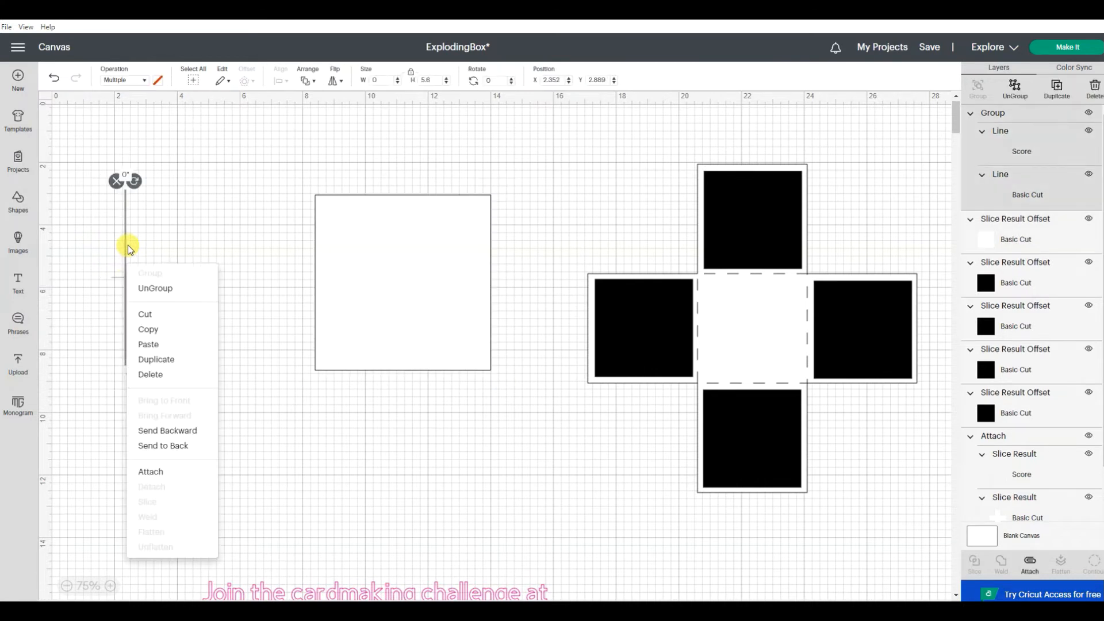
pyautogui.click(185, 359)
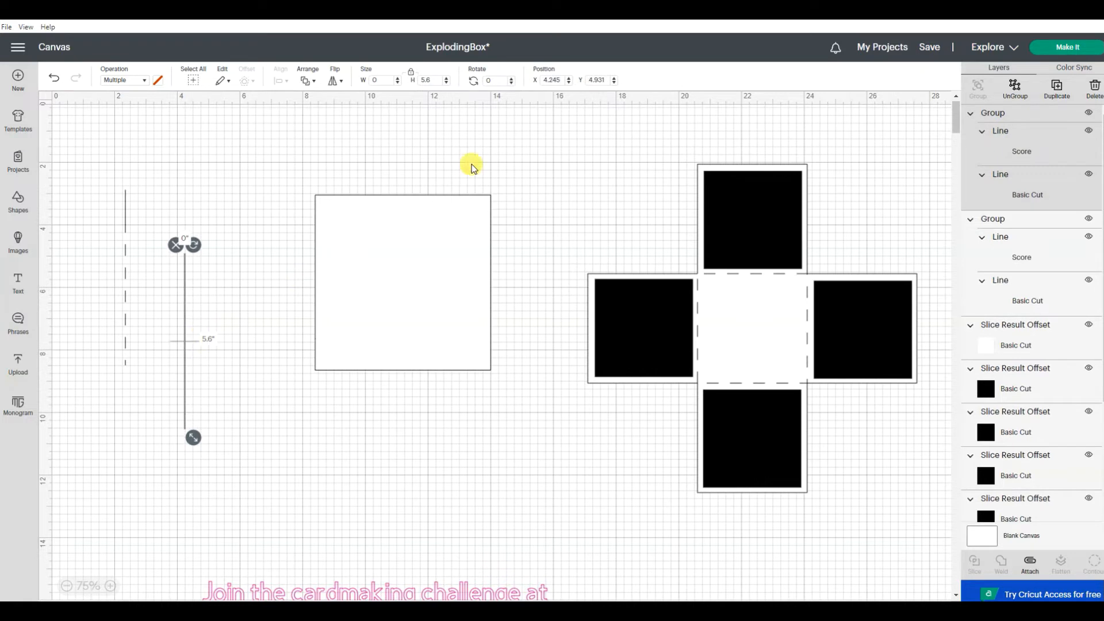
pyautogui.click(487, 80)
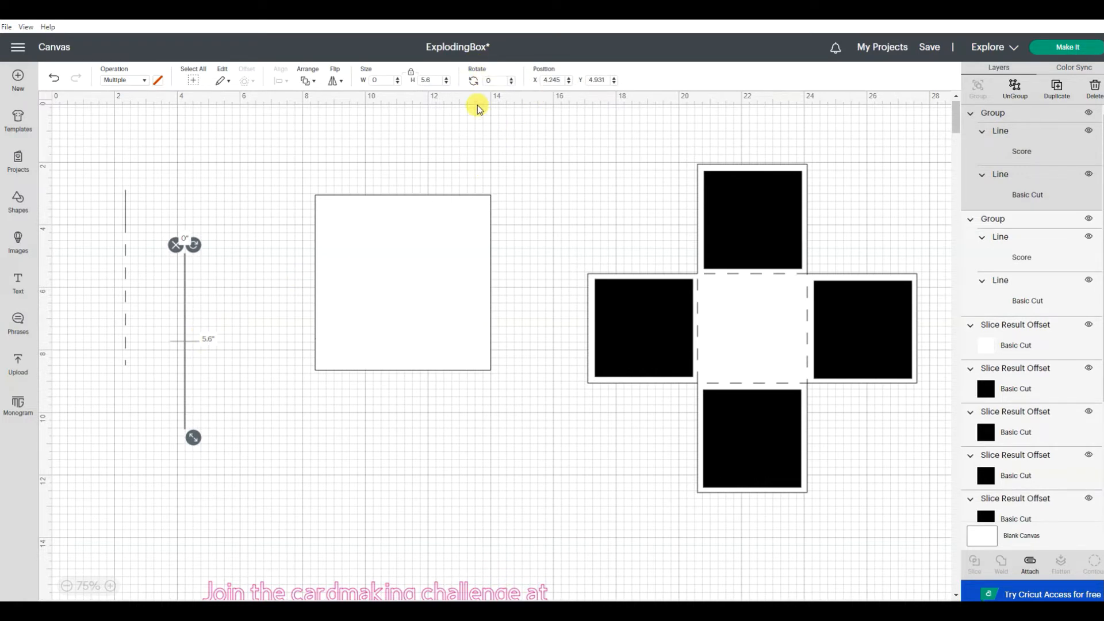
pyautogui.click(485, 81)
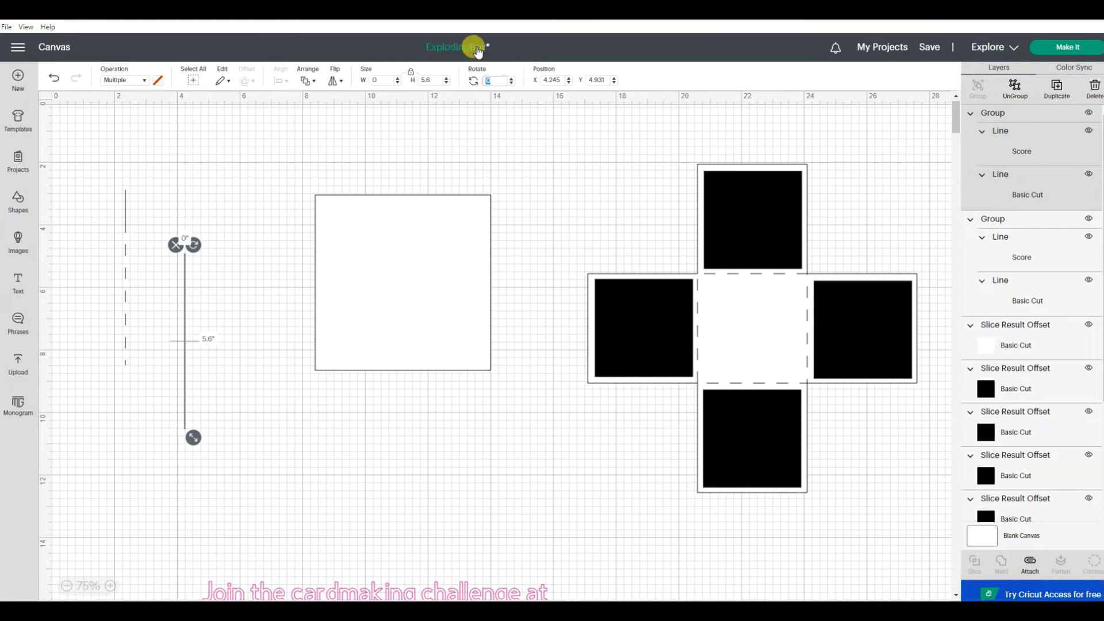
pyautogui.press('Return')
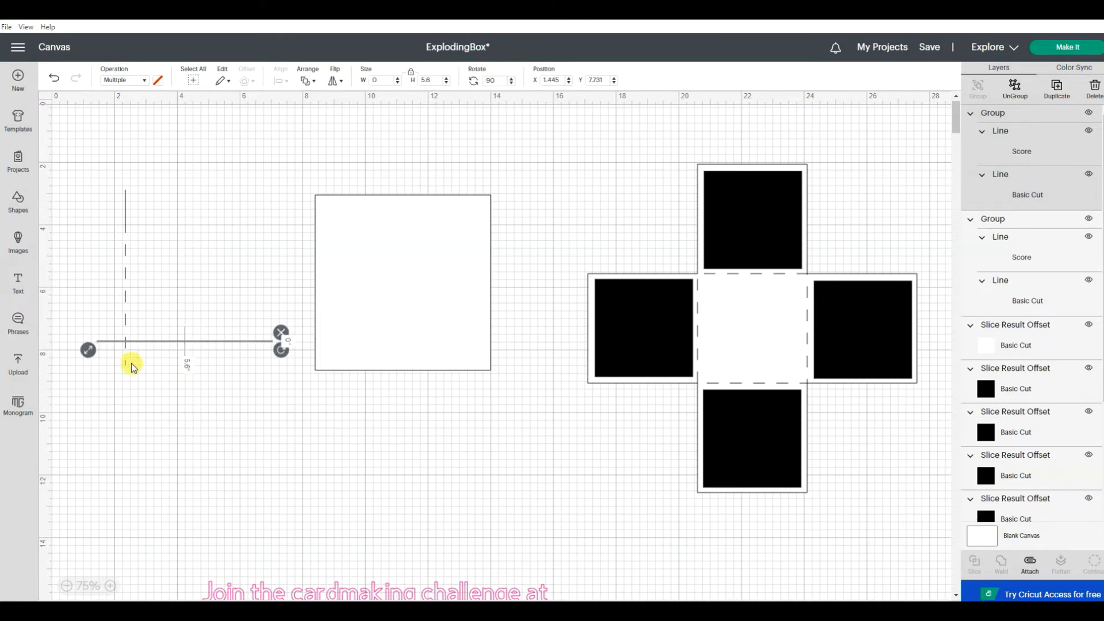
# Step: Move the horizontal line group up so it crosses the vertical line where its cut section meets the score
pyautogui.click(214, 407)
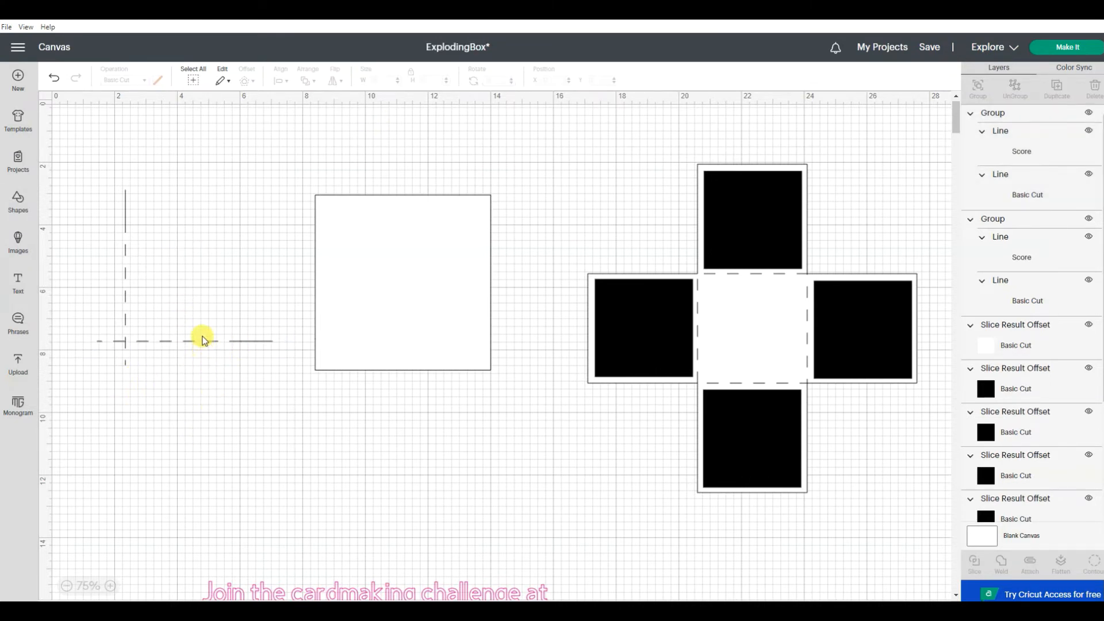
pyautogui.moveTo(197, 344); pyautogui.dragTo(187, 232)
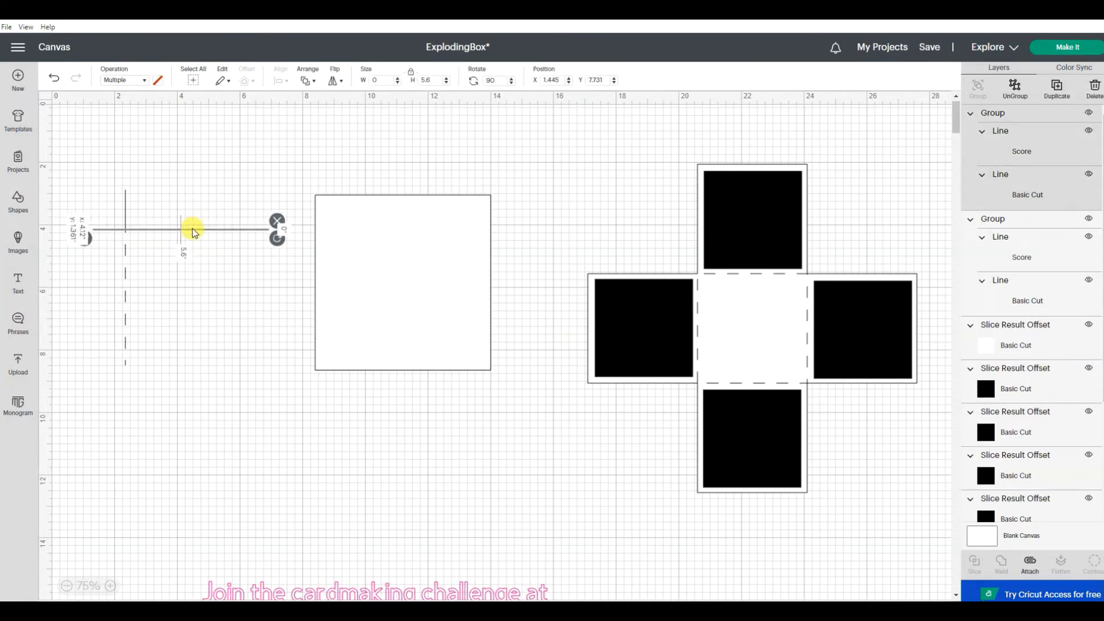
pyautogui.click(224, 281)
# Step: Duplicate the horizontal line group and move the white square farther right, clear of the copy
pyautogui.click(204, 230)
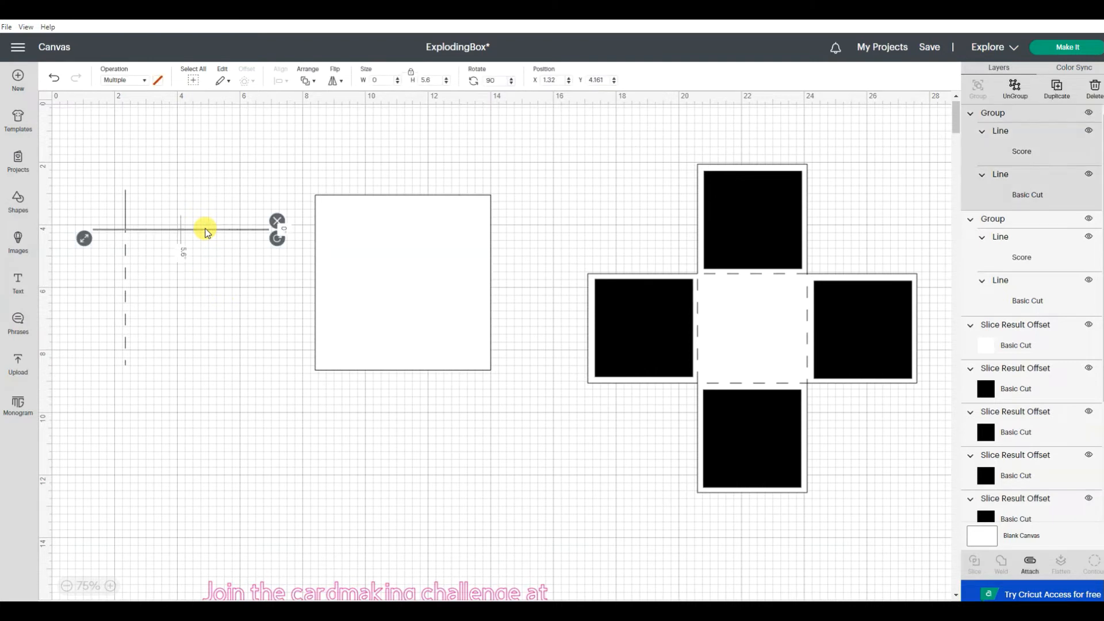
pyautogui.rightClick(205, 229)
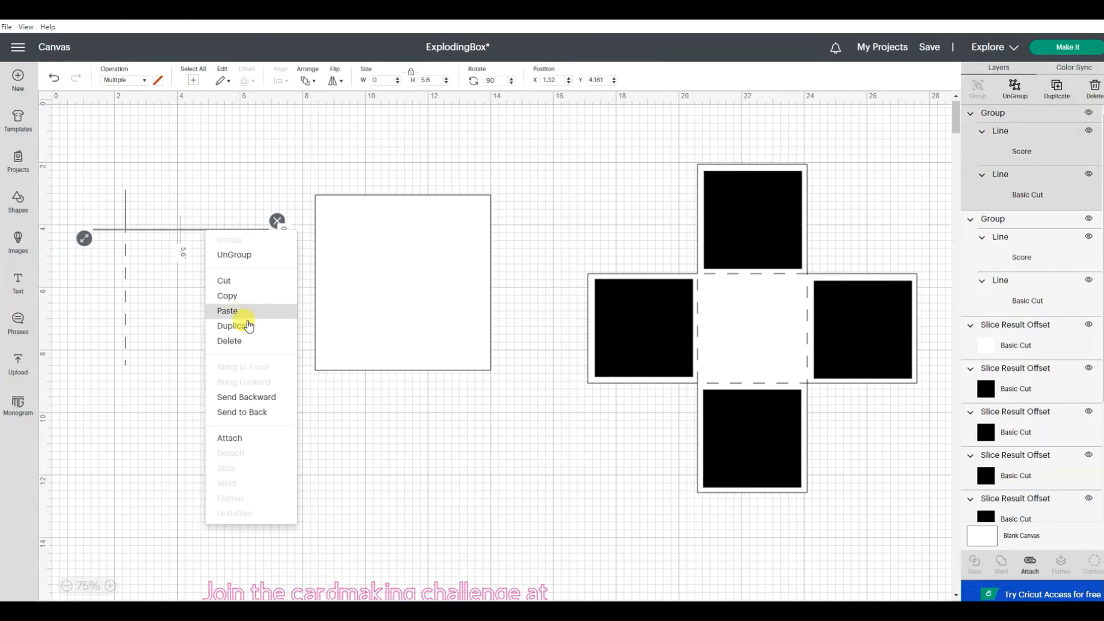
pyautogui.click(245, 323)
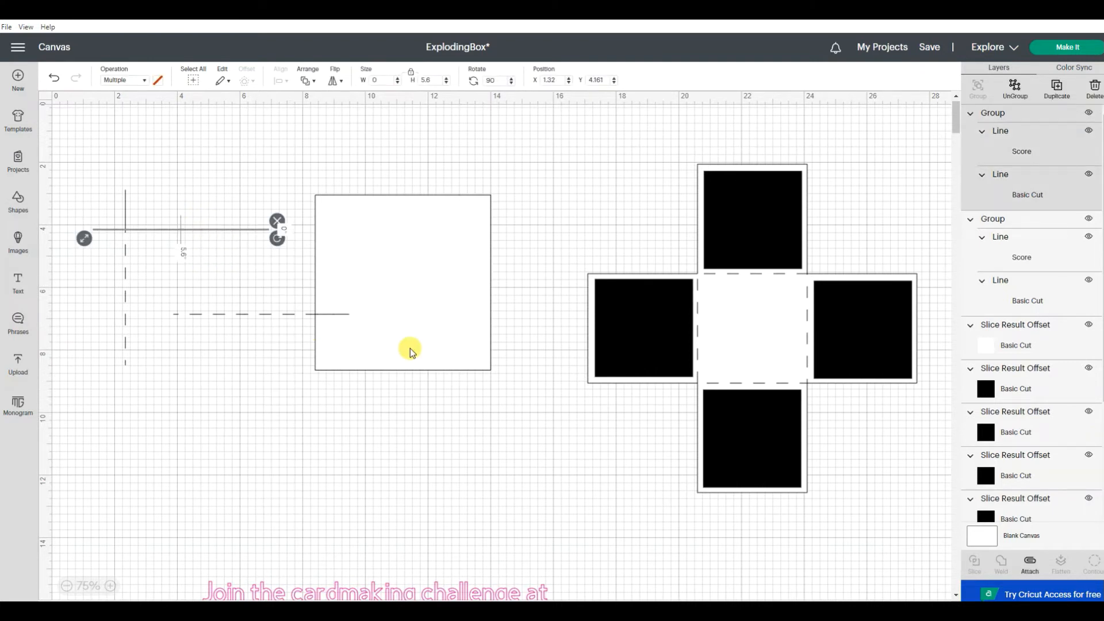
pyautogui.moveTo(408, 348); pyautogui.dragTo(468, 347)
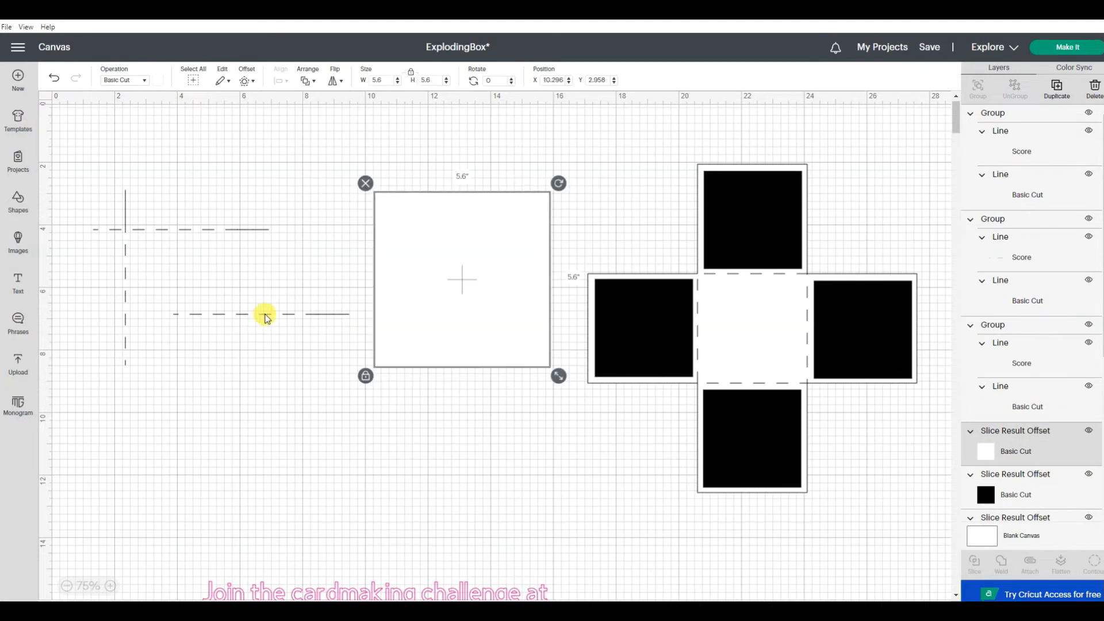
# Step: Set the rotation of the lower horizontal line copy to 180 degrees
pyautogui.click(264, 314)
pyautogui.click(501, 83)
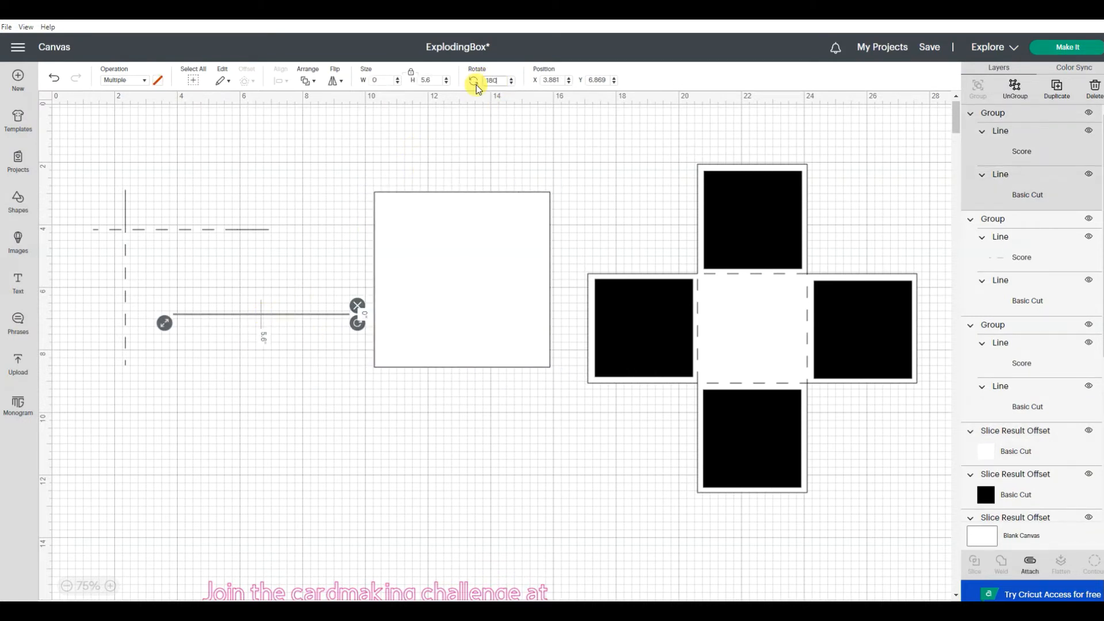
pyautogui.write('180')
pyautogui.press('Return')
pyautogui.click(319, 187)
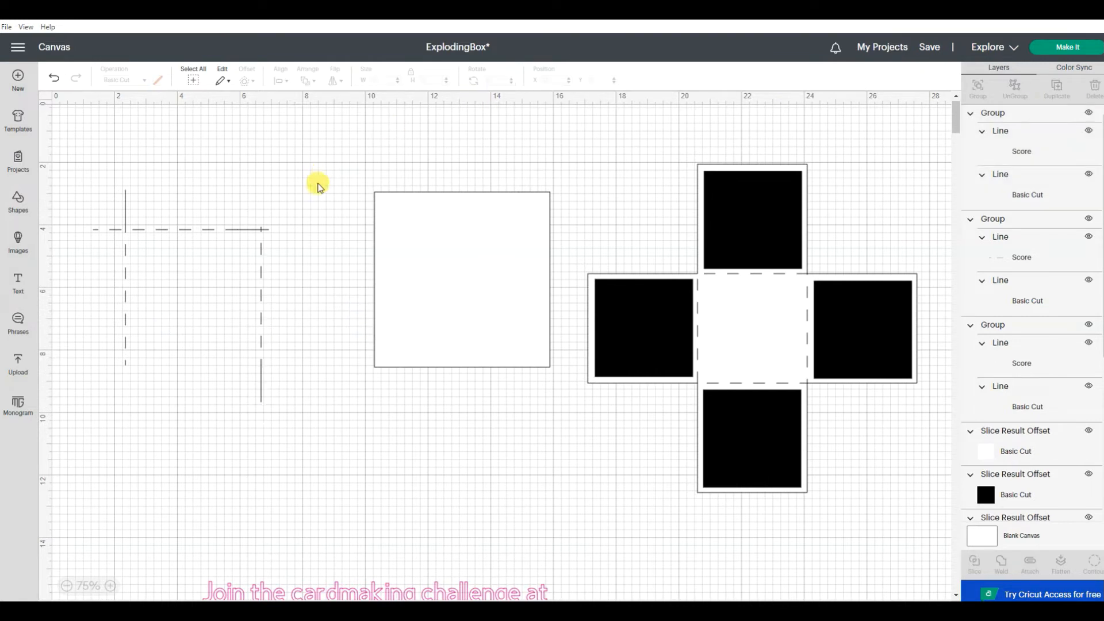
# Step: Position the 180-degree line group parallel to the first vertical line, crossing the horizontal line near its cut section
pyautogui.moveTo(262, 299); pyautogui.dragTo(237, 257)
pyautogui.click(239, 256)
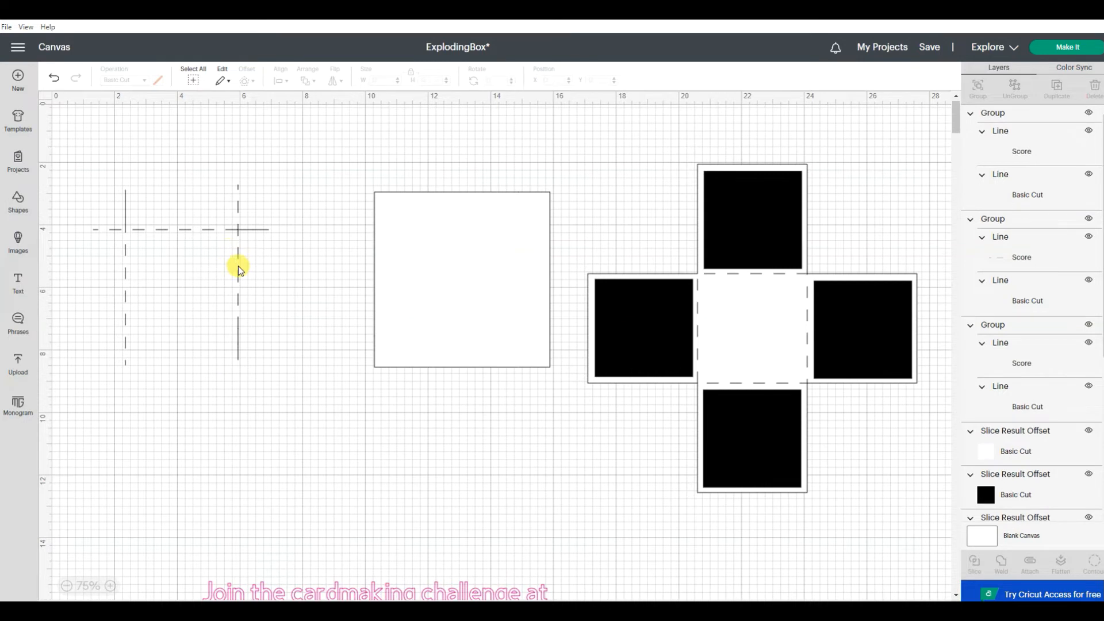
pyautogui.click(239, 270)
# Step: Duplicate the horizontal line group, place the copy below it and rotate that copy to 270 degrees
pyautogui.click(209, 229)
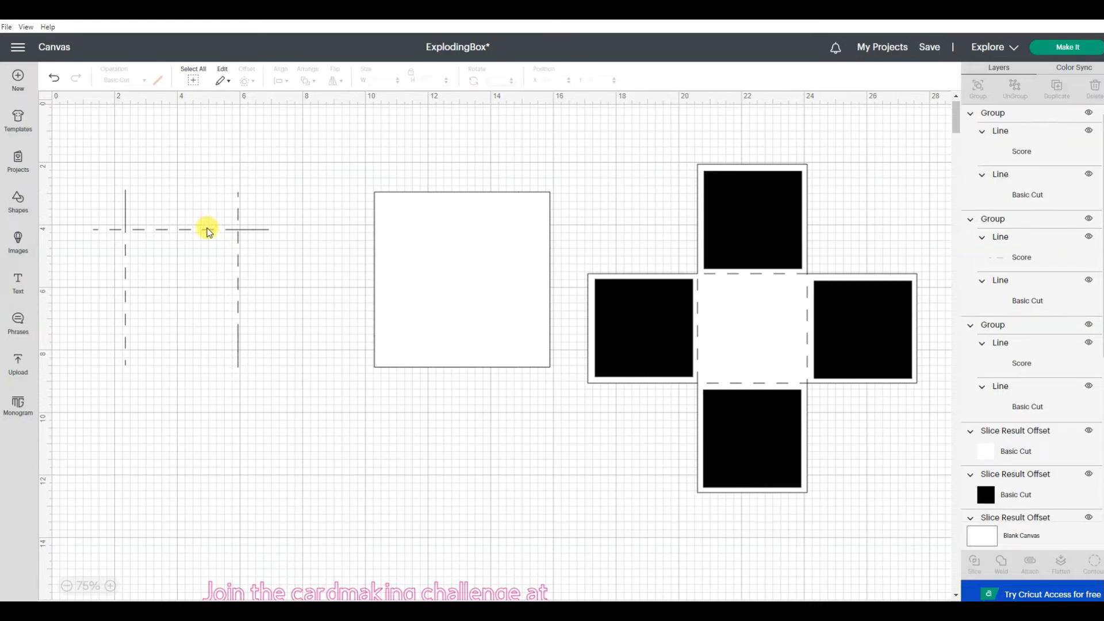
pyautogui.click(209, 229)
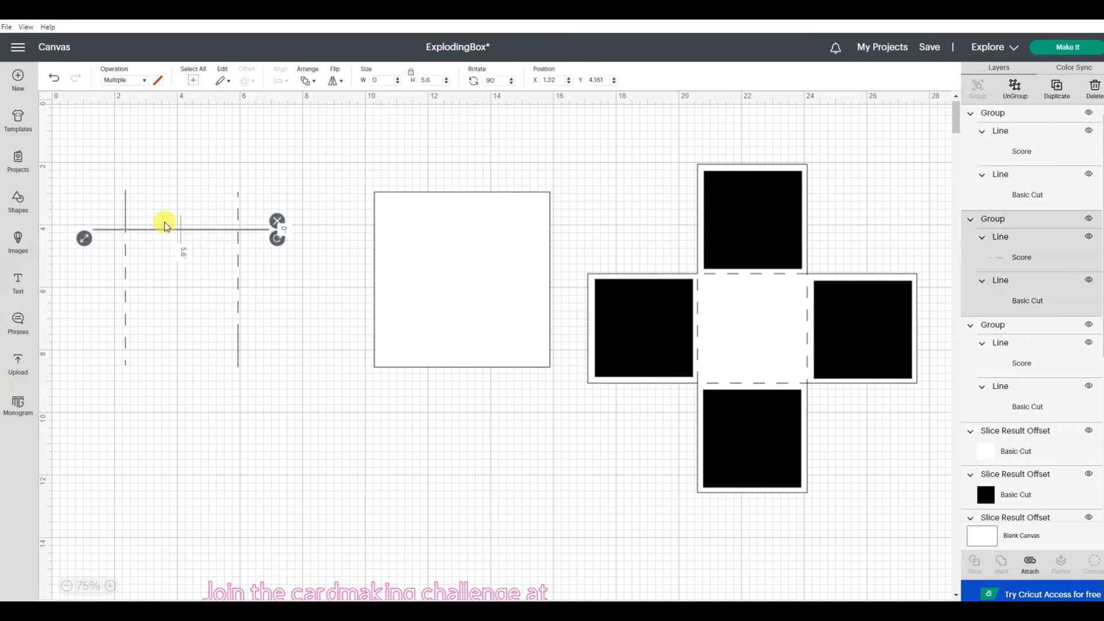
pyautogui.rightClick(202, 232)
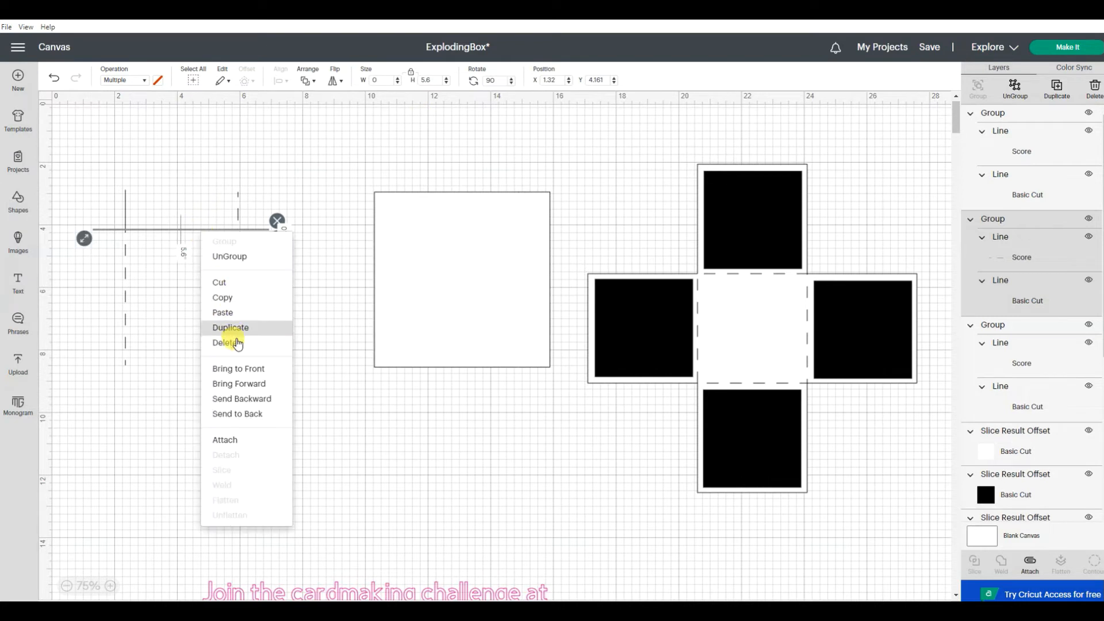
pyautogui.click(231, 328)
pyautogui.moveTo(234, 335); pyautogui.dragTo(258, 326)
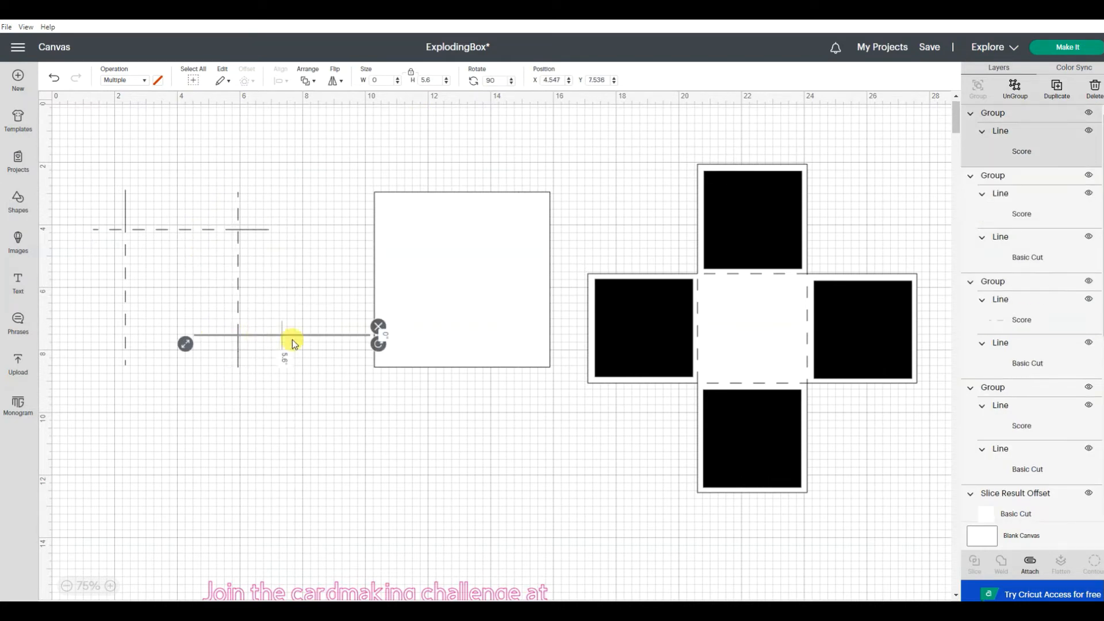
pyautogui.click(336, 288)
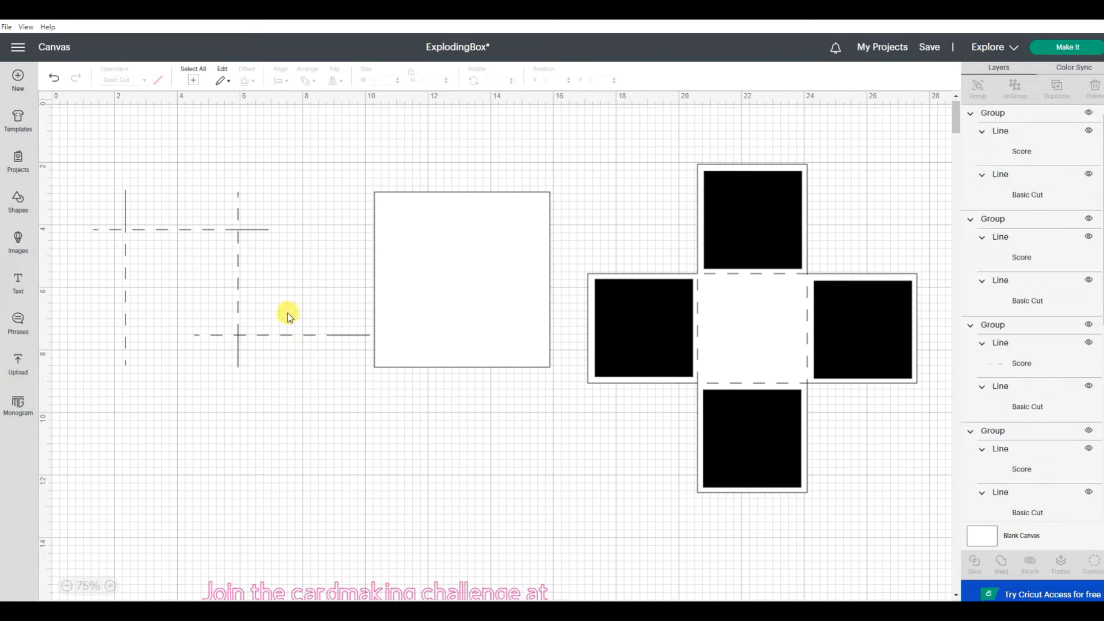
pyautogui.click(281, 336)
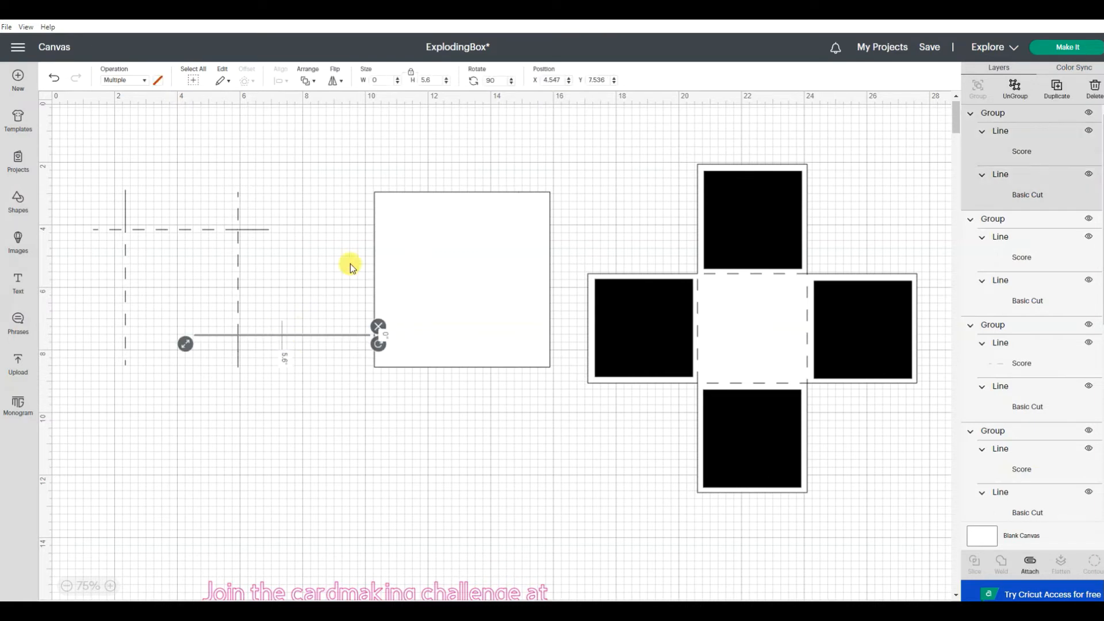
pyautogui.click(486, 81)
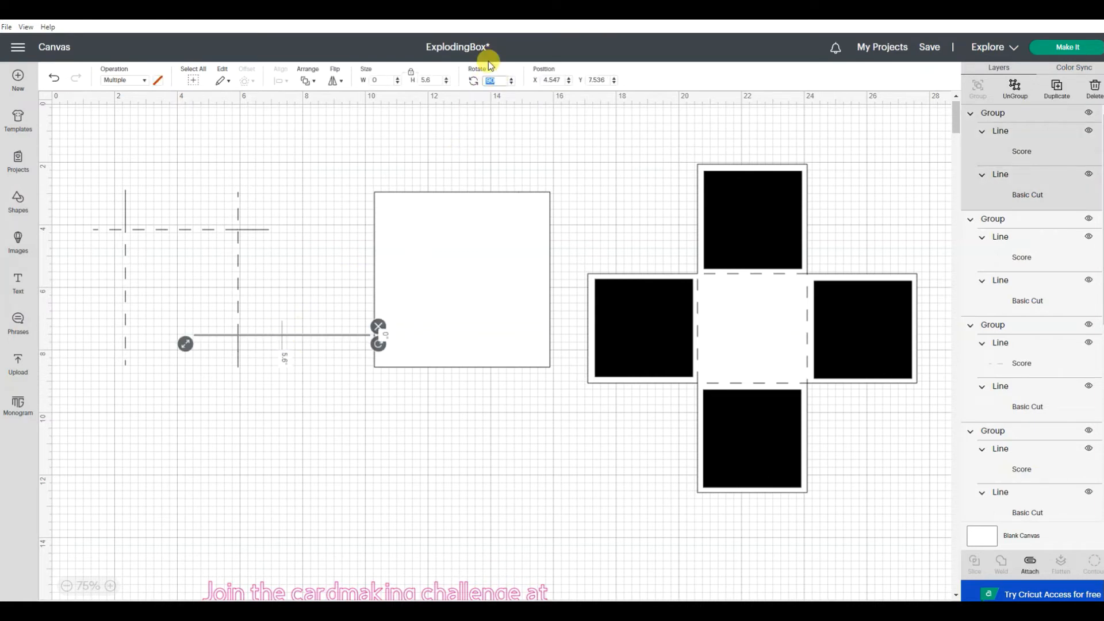
pyautogui.write('270')
pyautogui.press('Return')
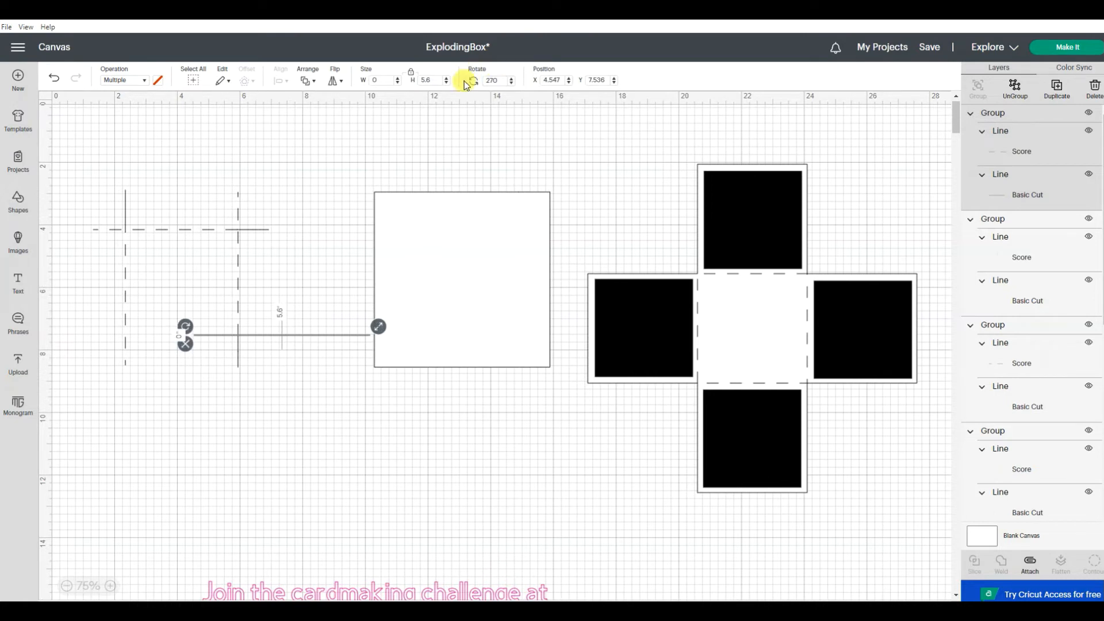
pyautogui.click(323, 393)
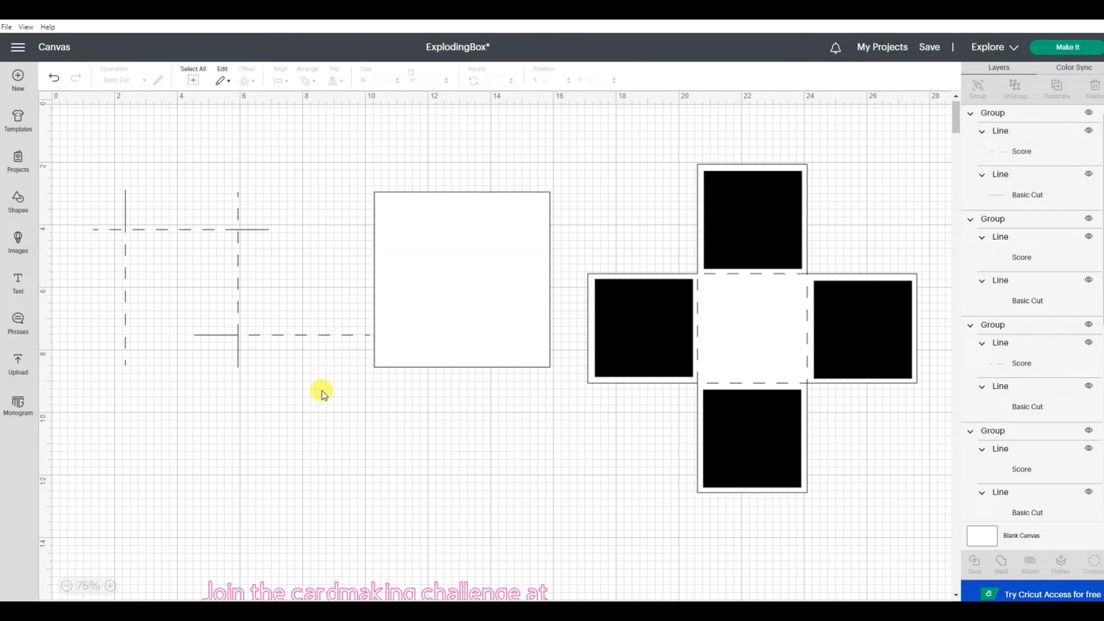
# Step: Move the 270-degree line group across the lower ends of both vertical lines and nudge the white square slightly left
pyautogui.click(322, 336)
pyautogui.moveTo(322, 336); pyautogui.dragTo(216, 329)
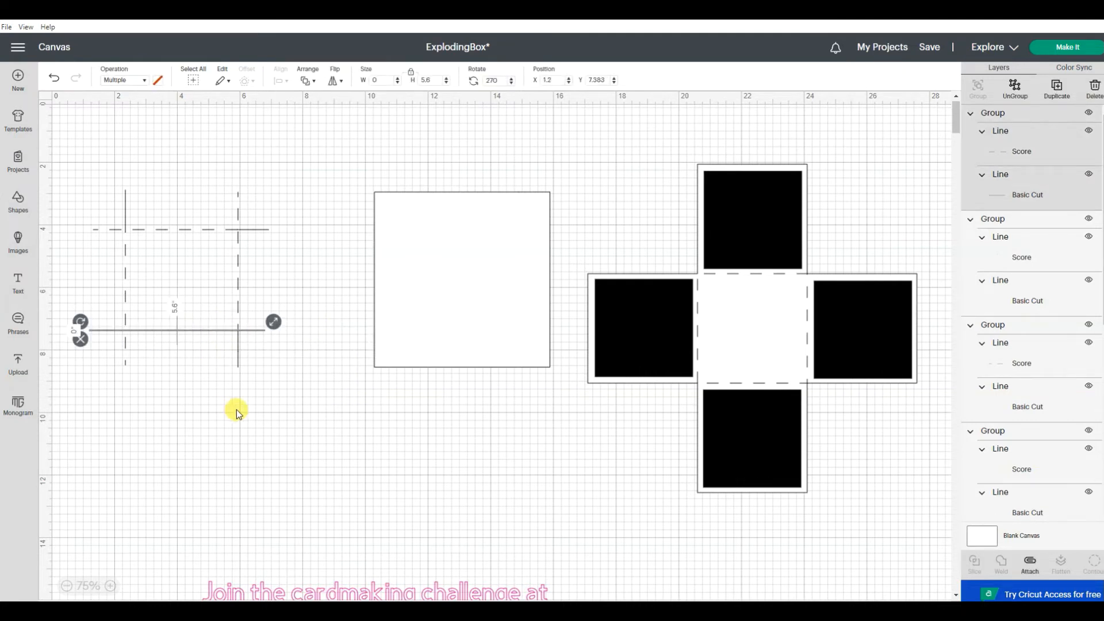
pyautogui.click(253, 417)
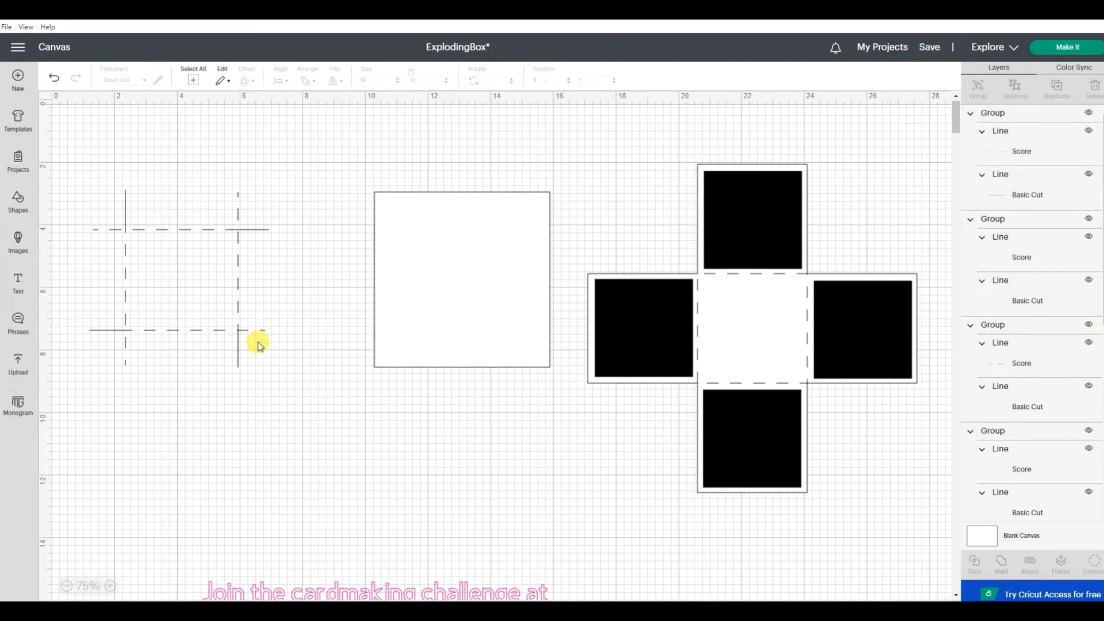
pyautogui.moveTo(467, 297); pyautogui.dragTo(457, 296)
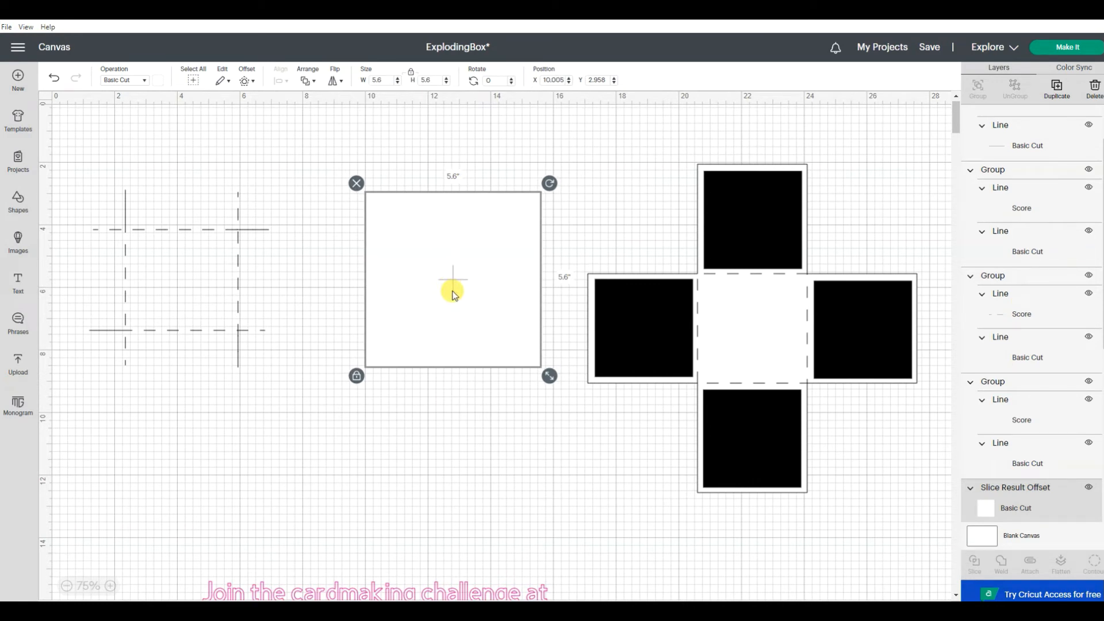
# Step: Insert a square shape and size it to 3.6 by 3.6 inches
pyautogui.click(17, 205)
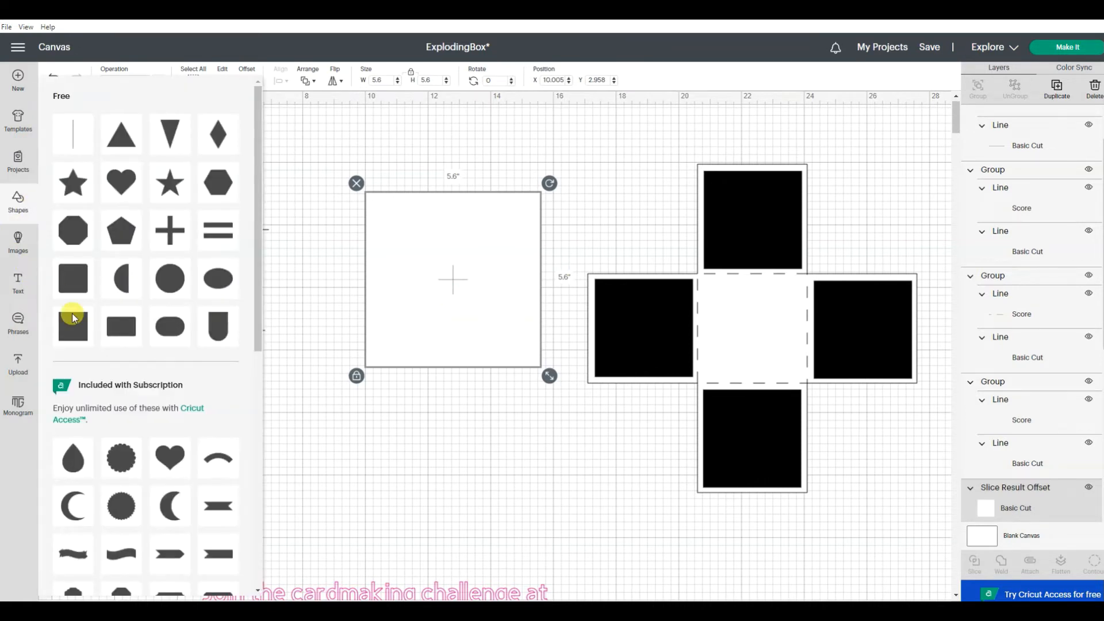
pyautogui.moveTo(73, 326); pyautogui.dragTo(226, 316)
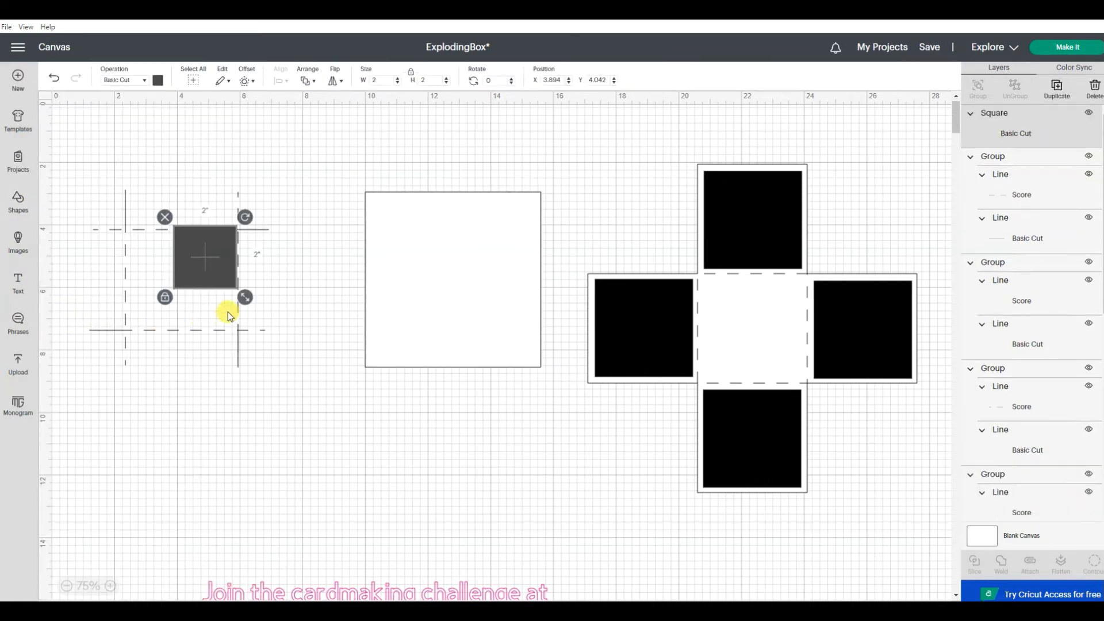
pyautogui.click(377, 80)
pyautogui.write('3.6')
pyautogui.press('Return')
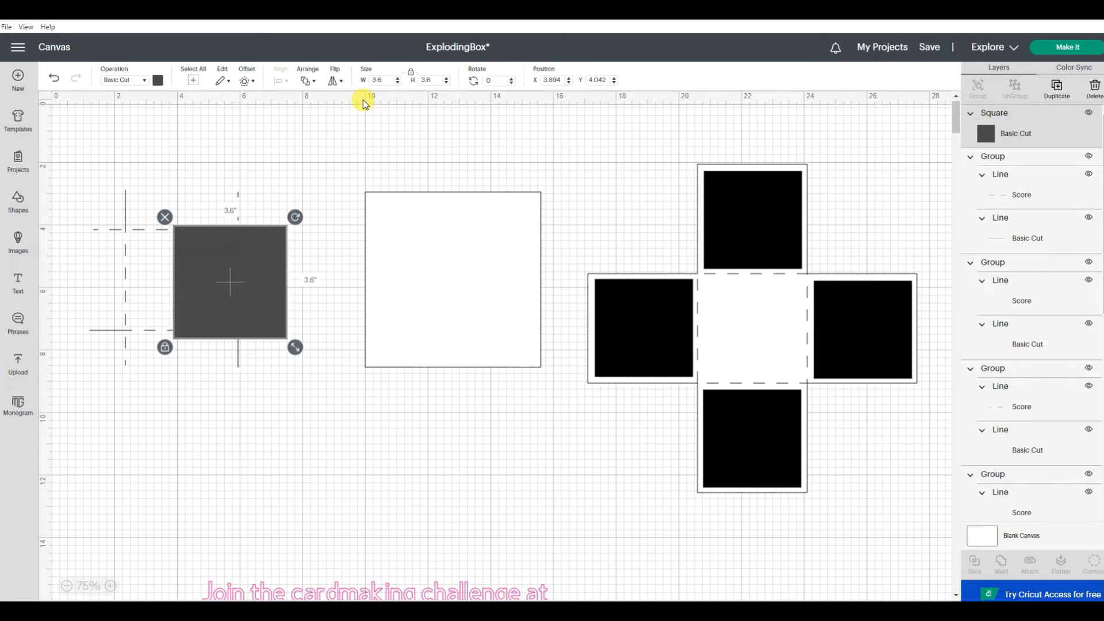
pyautogui.click(274, 480)
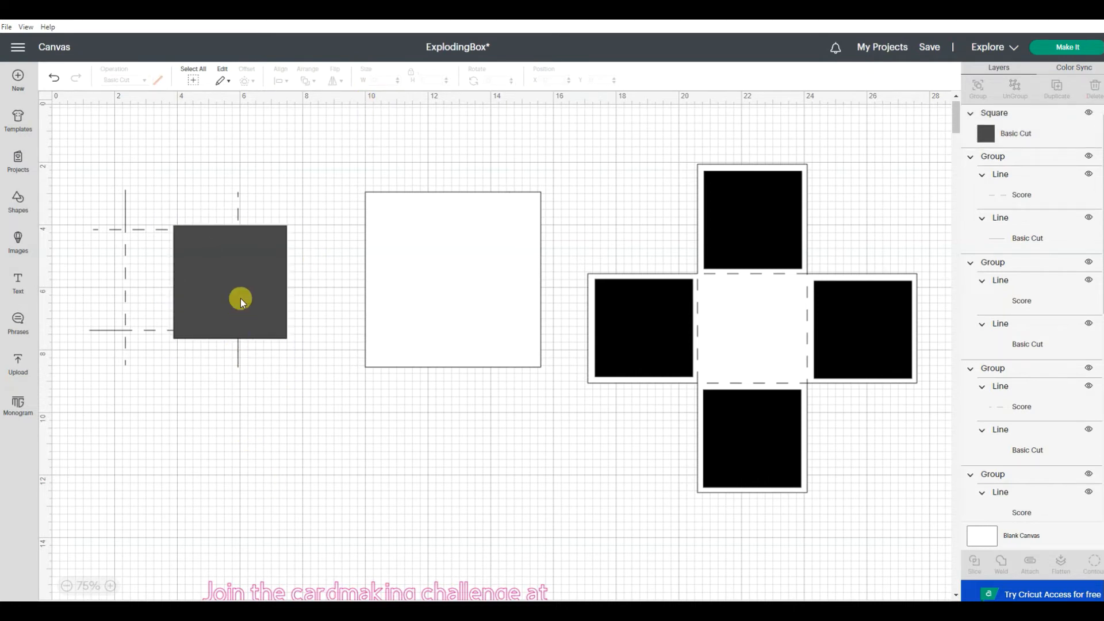
# Step: Move the two horizontal line groups above and below the 3.6-inch square and place the square between the vertical lines
pyautogui.moveTo(155, 327); pyautogui.dragTo(215, 392)
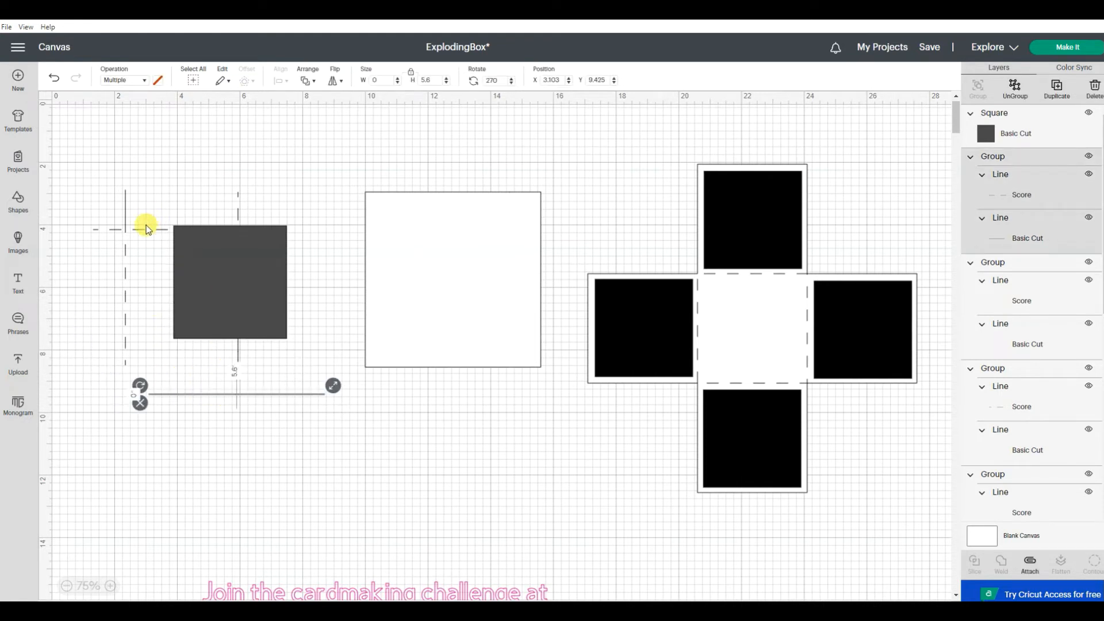
pyautogui.moveTo(148, 230); pyautogui.dragTo(192, 178)
pyautogui.moveTo(184, 280); pyautogui.dragTo(153, 273)
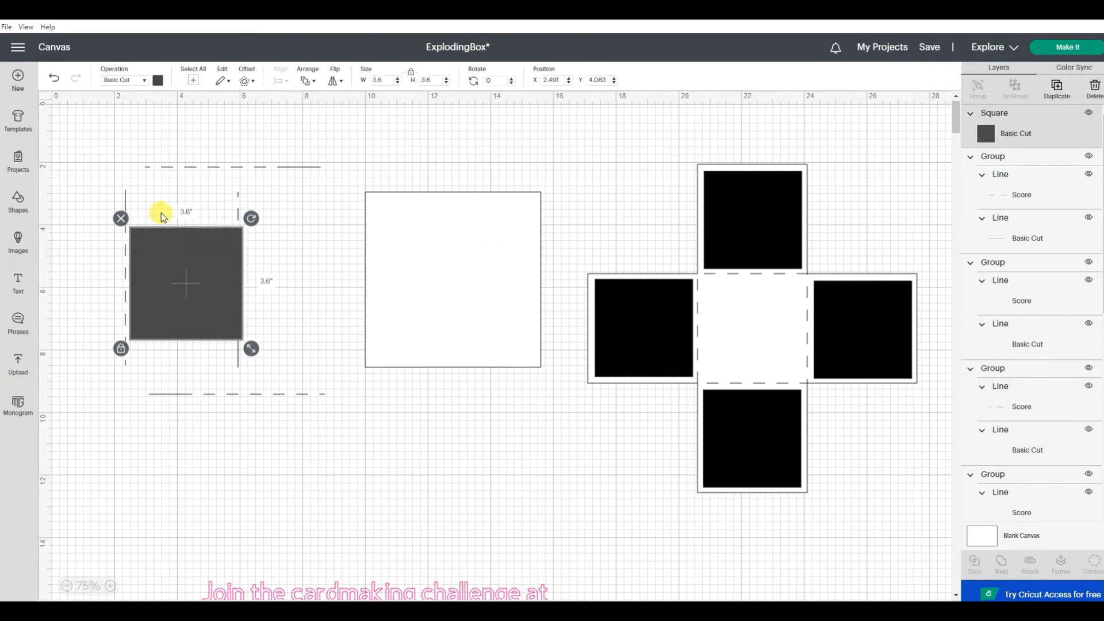
# Step: Align the 3.6-inch square and the vertical line group beside its left edge to the left
pyautogui.click(153, 192)
pyautogui.moveTo(158, 195); pyautogui.dragTo(101, 256)
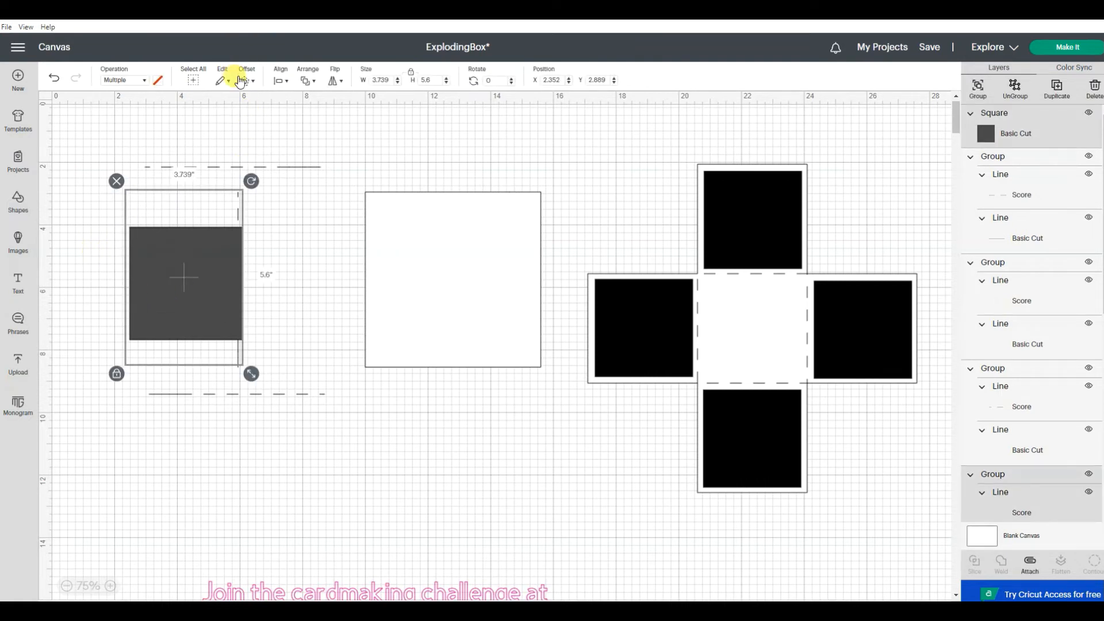
pyautogui.click(281, 80)
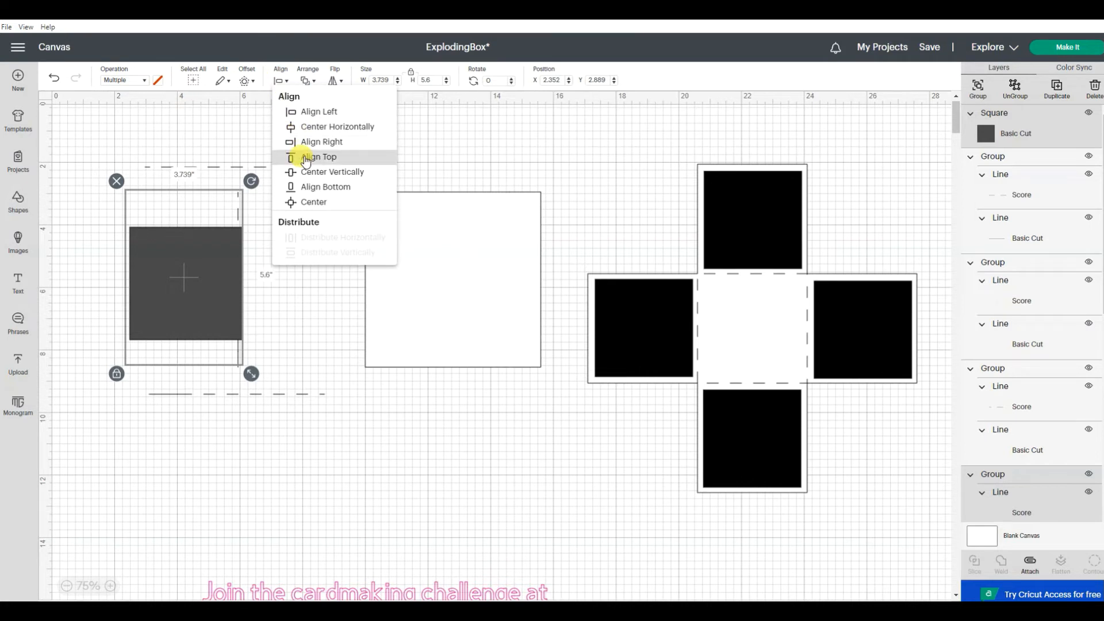
pyautogui.click(307, 112)
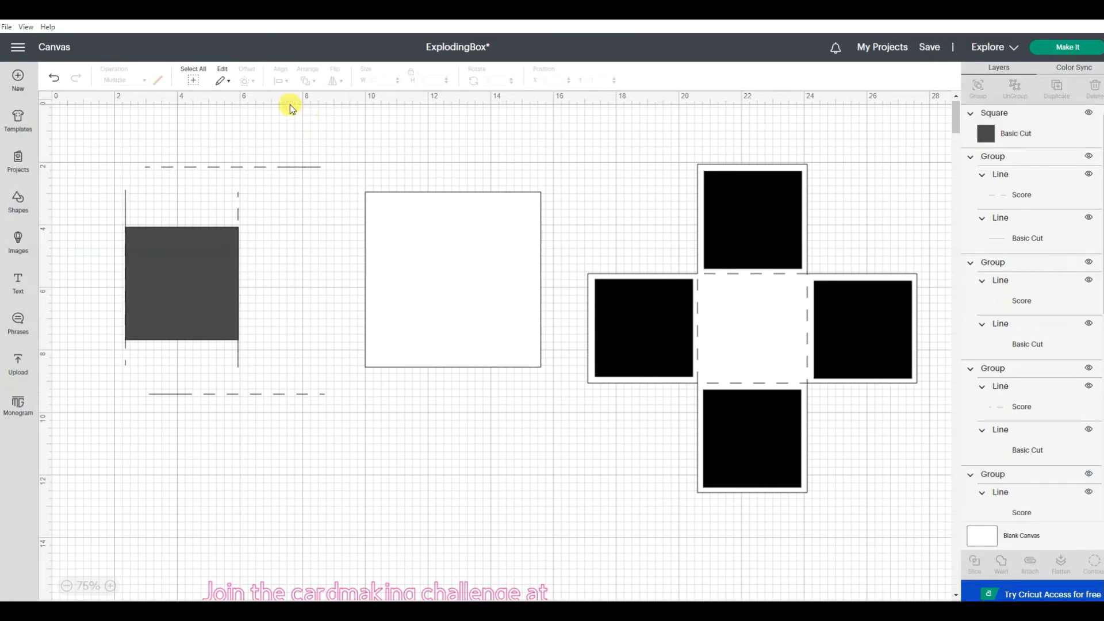
# Step: Try centering the 3.6-inch square and the left vertical line group horizontally, and undo that while keeping the left alignment
pyautogui.moveTo(144, 198); pyautogui.dragTo(99, 236)
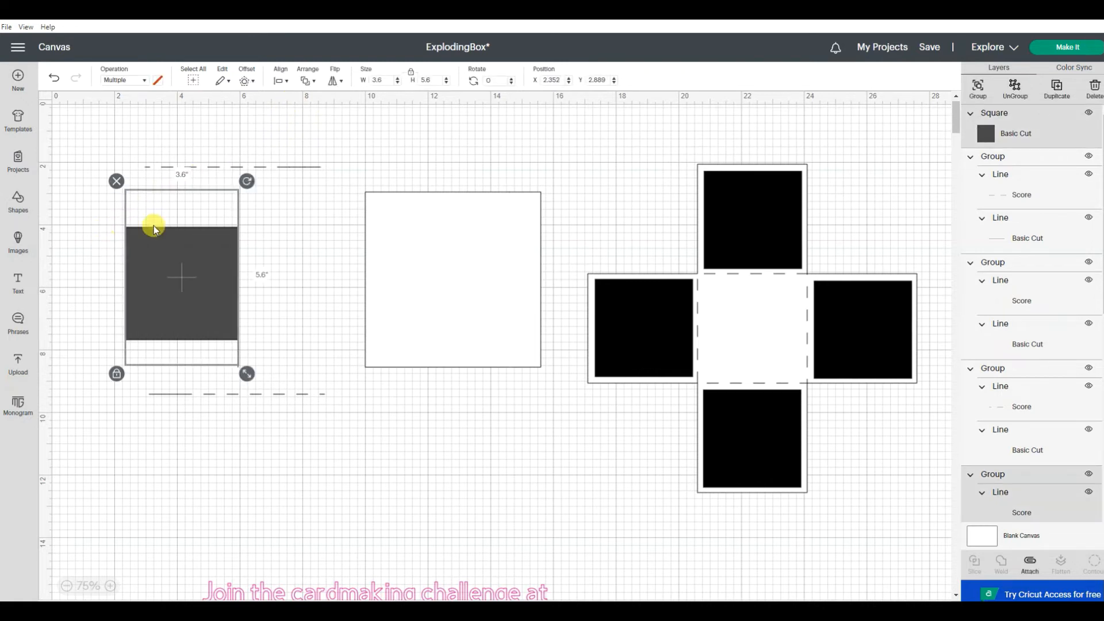
pyautogui.click(282, 81)
pyautogui.click(282, 81)
pyautogui.click(282, 81)
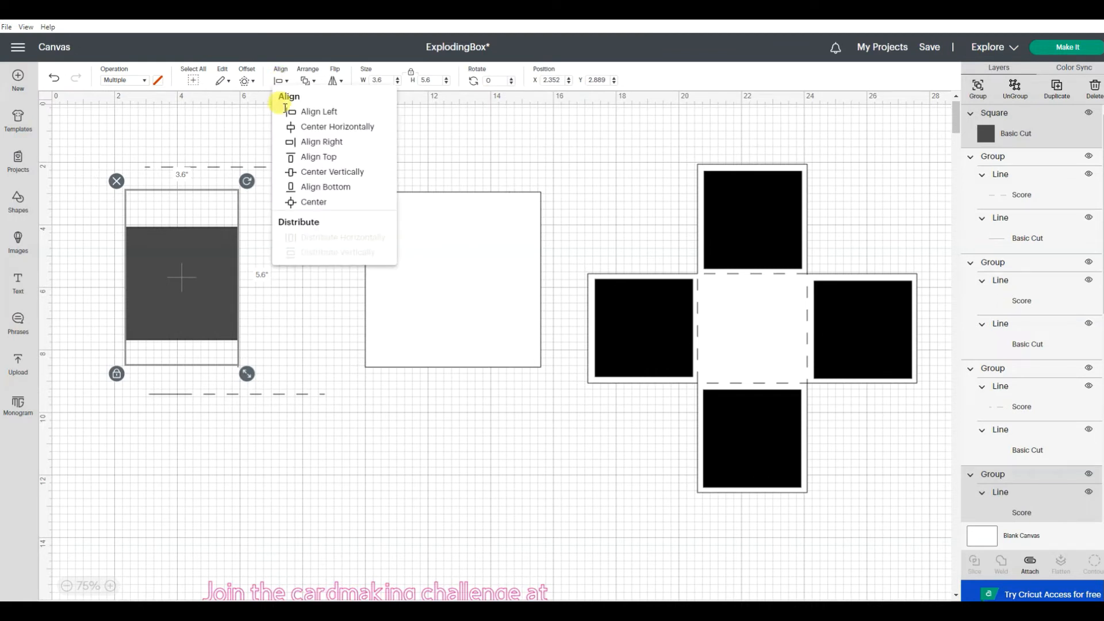
pyautogui.click(309, 128)
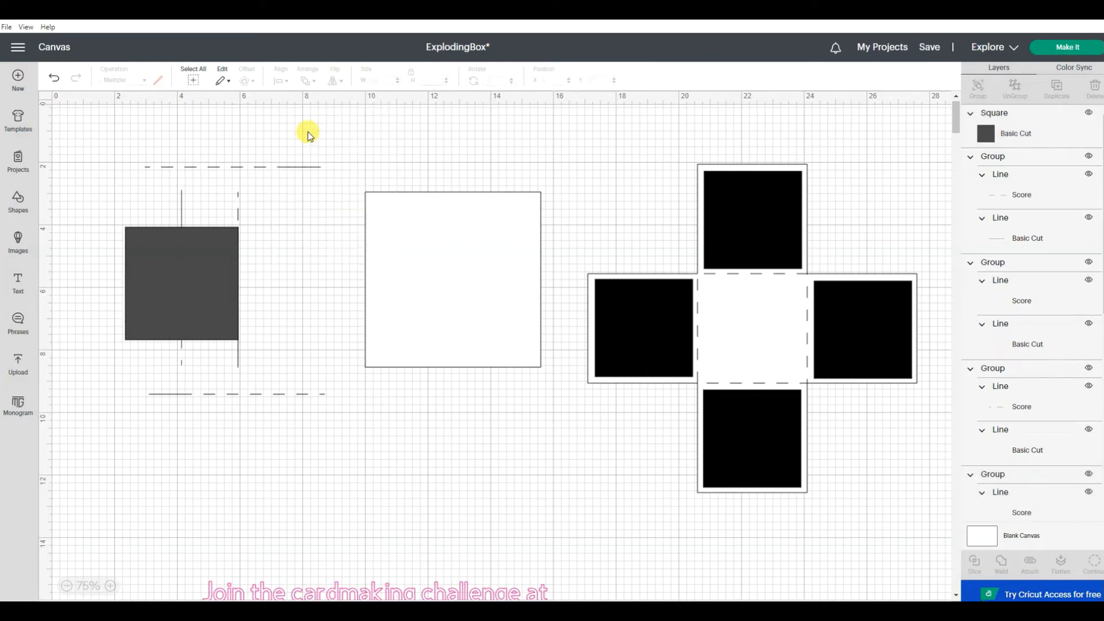
pyautogui.click(55, 78)
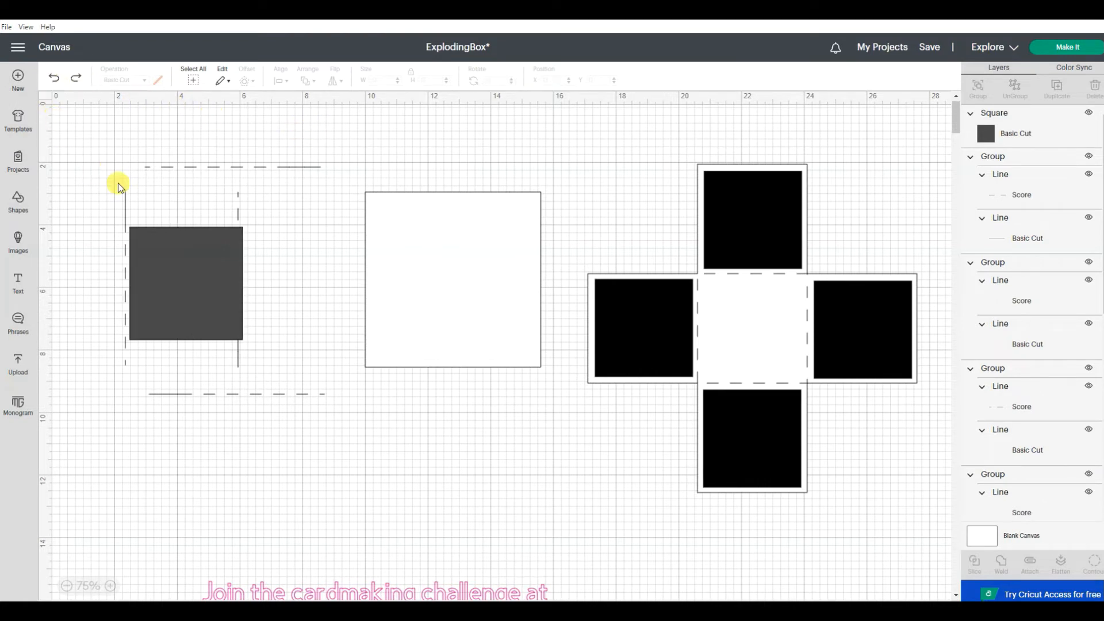
pyautogui.click(77, 79)
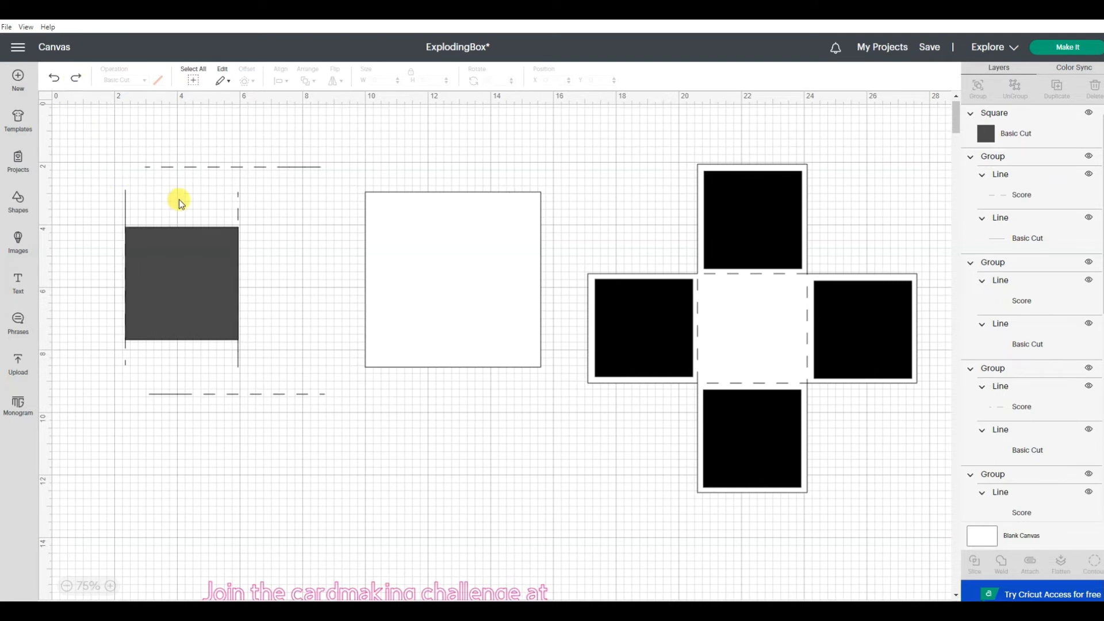
# Step: Center the 3.6-inch square and the left vertical line group vertically on each other
pyautogui.moveTo(175, 198); pyautogui.dragTo(103, 257)
pyautogui.click(124, 197)
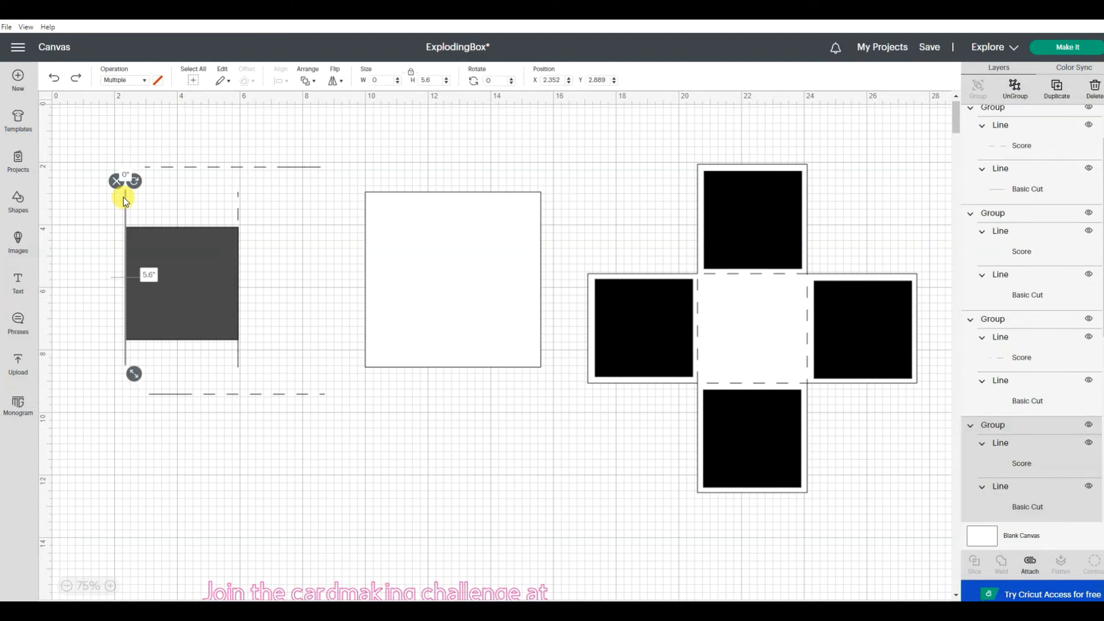
pyautogui.keyDown('shift'); pyautogui.click(170, 243); pyautogui.keyUp('shift')
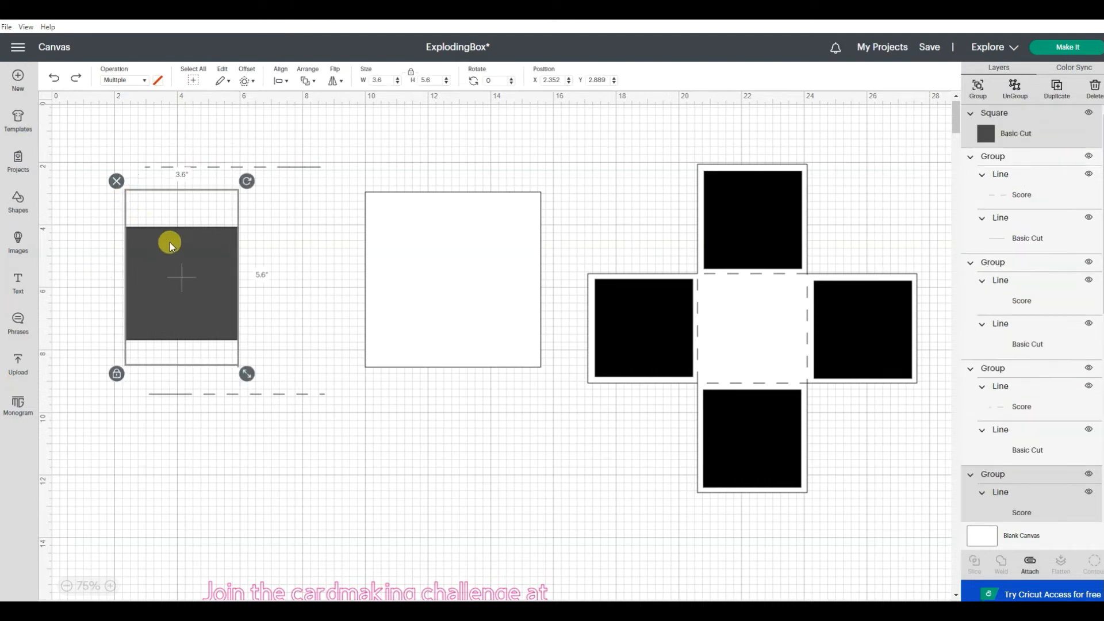
pyautogui.click(278, 75)
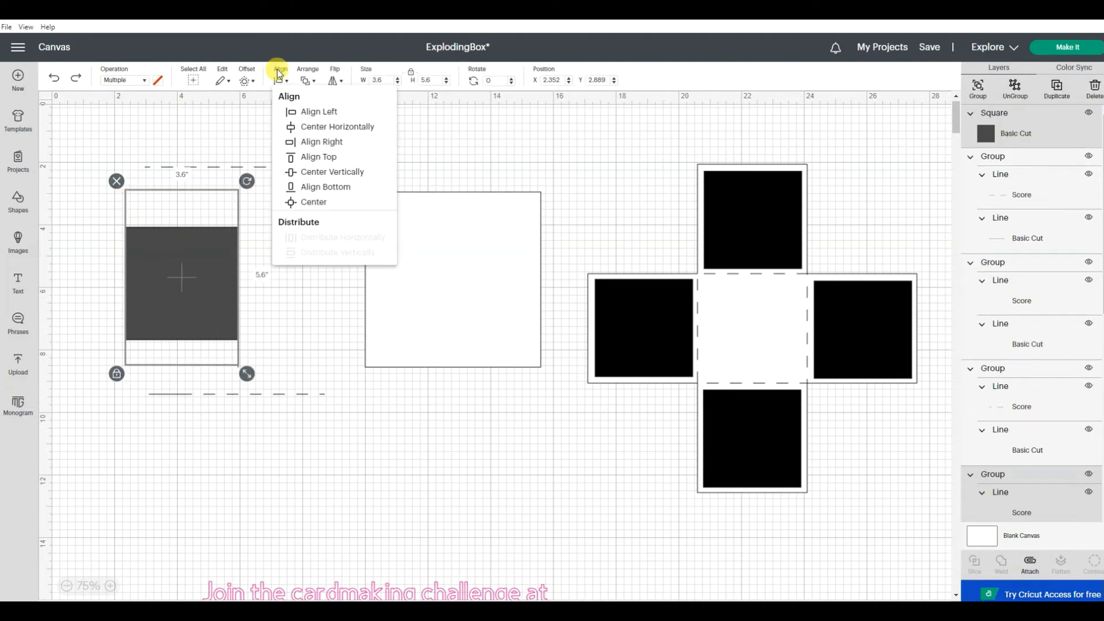
pyautogui.click(284, 170)
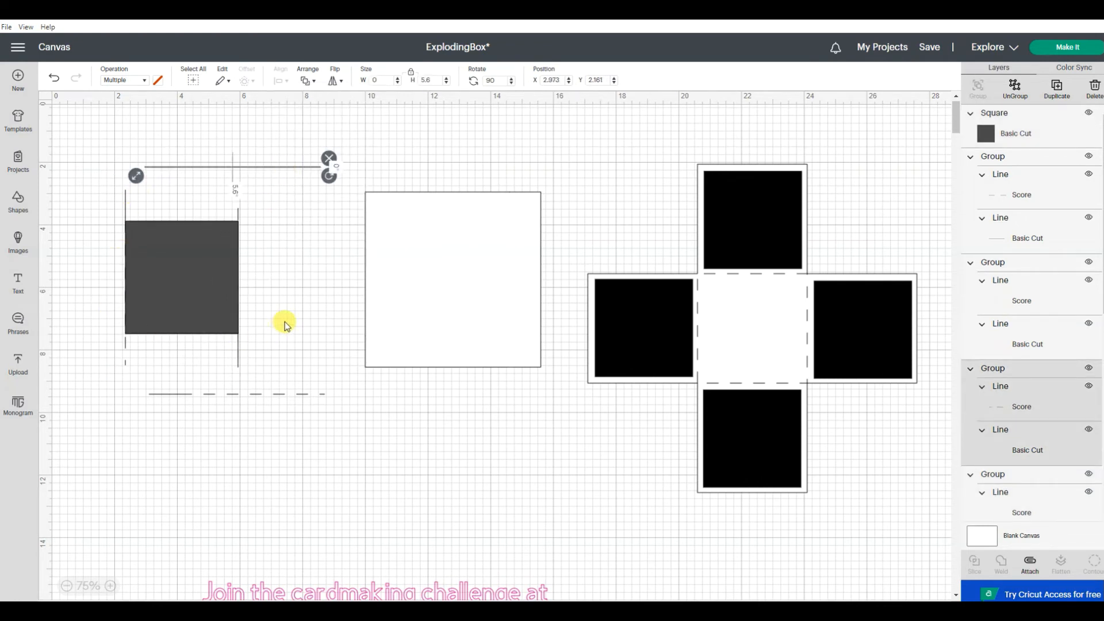
pyautogui.click(306, 330)
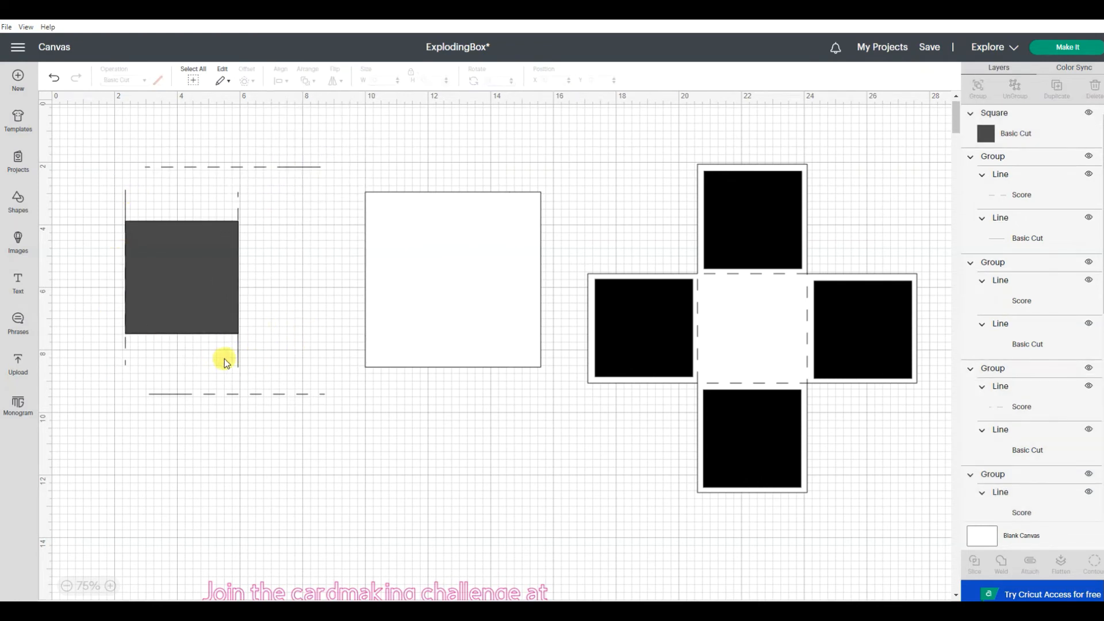
# Step: Move the other vertical line group clear of the square's right edge and group the square with the left line group
pyautogui.moveTo(237, 361); pyautogui.dragTo(282, 355)
pyautogui.click(265, 341)
pyautogui.moveTo(92, 180); pyautogui.dragTo(255, 357)
pyautogui.click(207, 314)
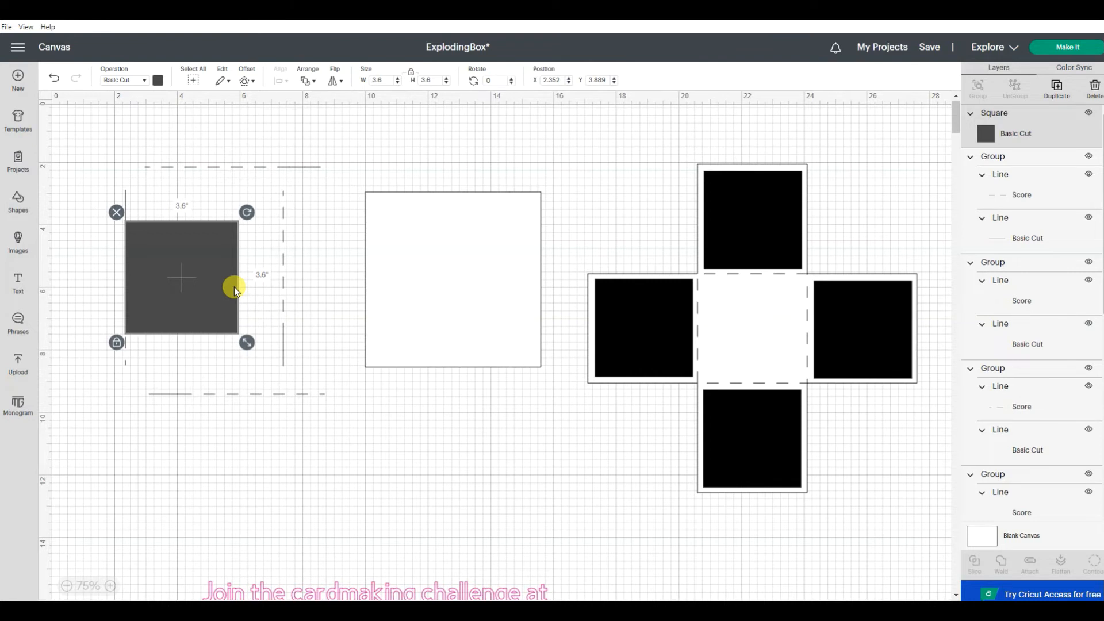
pyautogui.keyDown('shift'); pyautogui.click(126, 198); pyautogui.keyUp('shift')
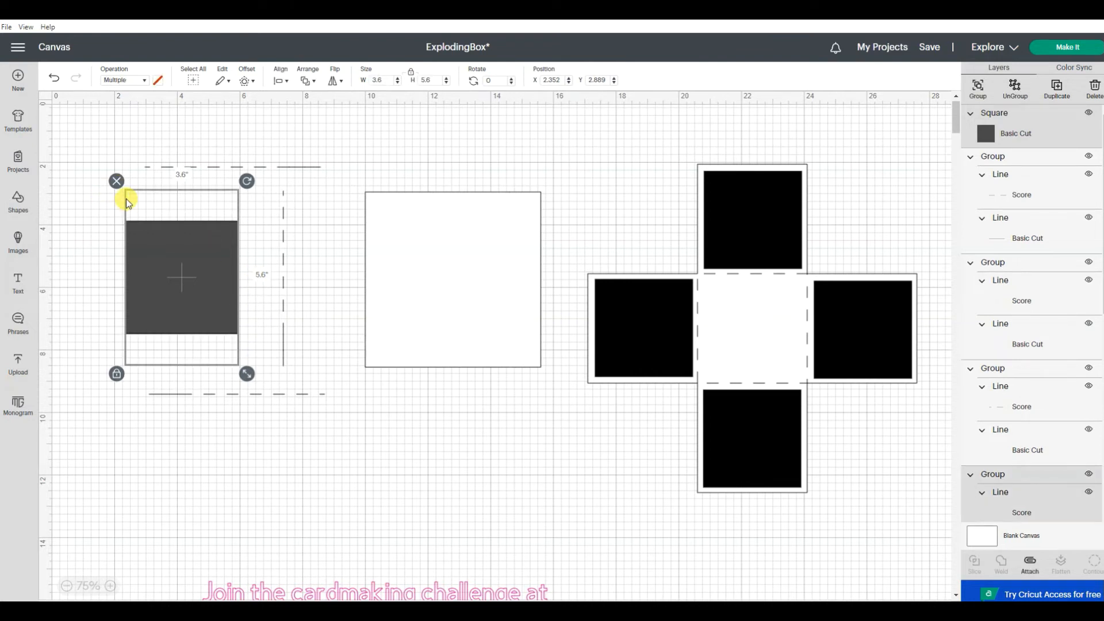
pyautogui.click(978, 88)
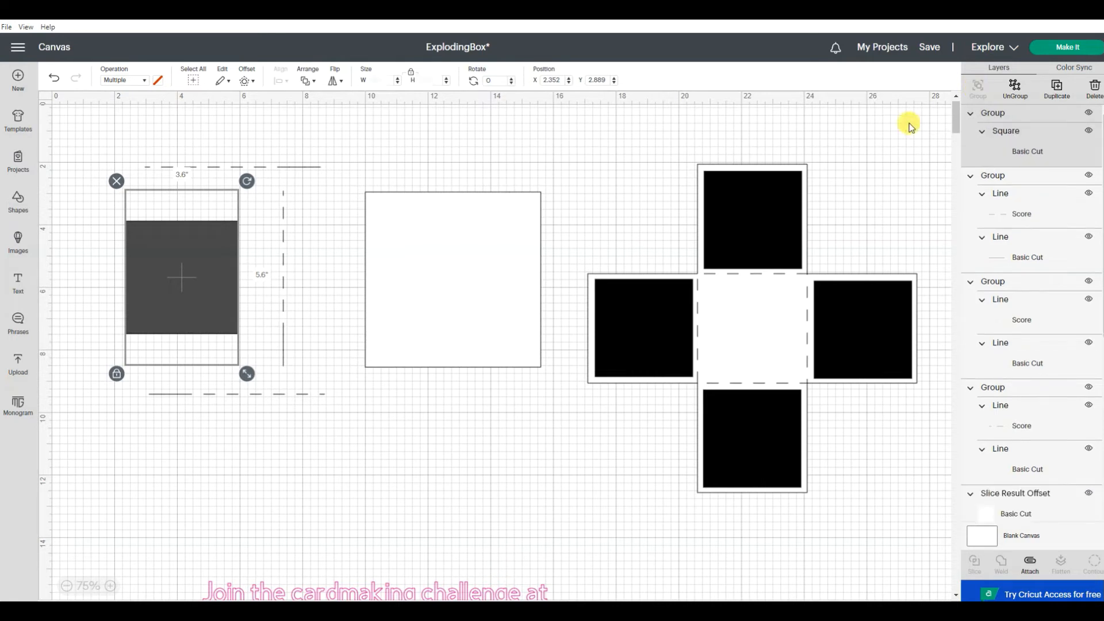
# Step: Align the square-and-line group and the separate vertical line group to the right
pyautogui.click(339, 222)
pyautogui.moveTo(299, 241); pyautogui.dragTo(178, 270)
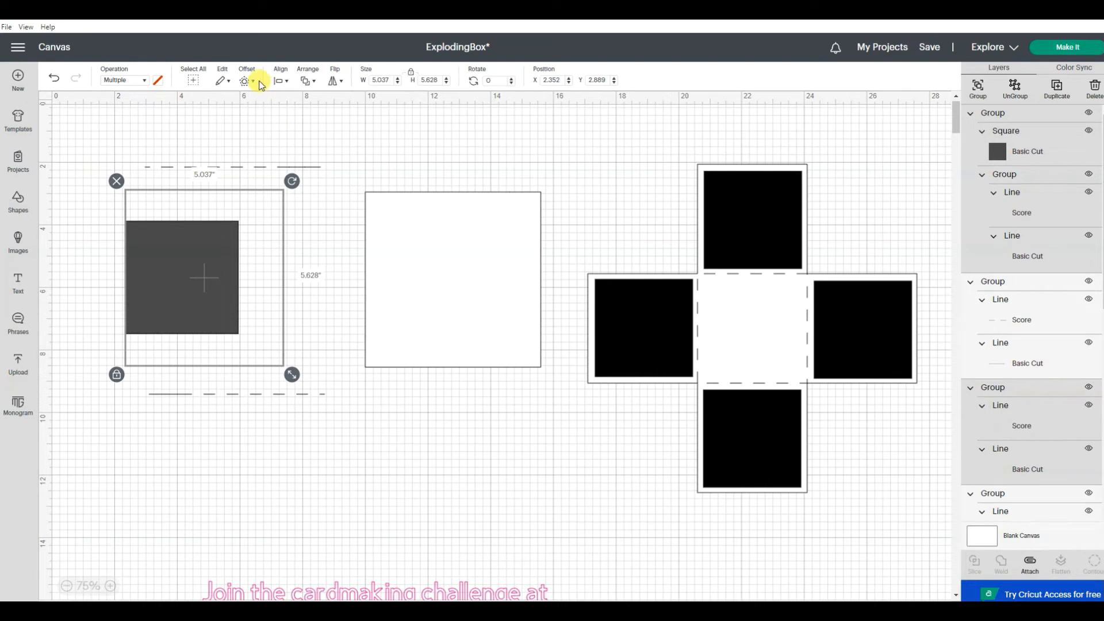
pyautogui.click(281, 80)
pyautogui.click(281, 79)
pyautogui.click(281, 79)
pyautogui.click(281, 79)
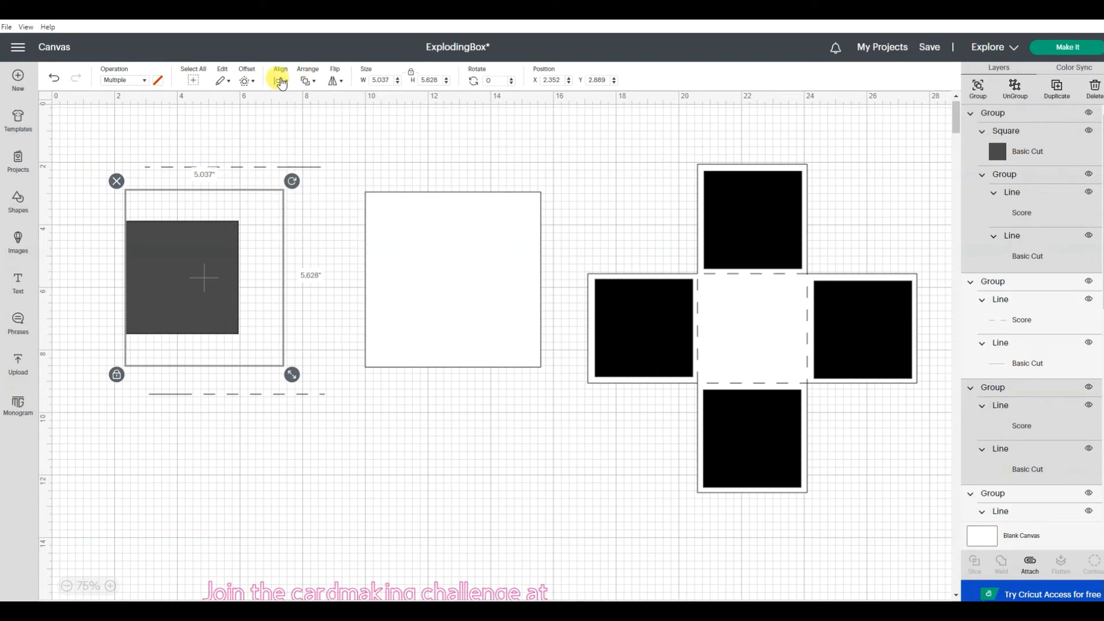
pyautogui.click(282, 81)
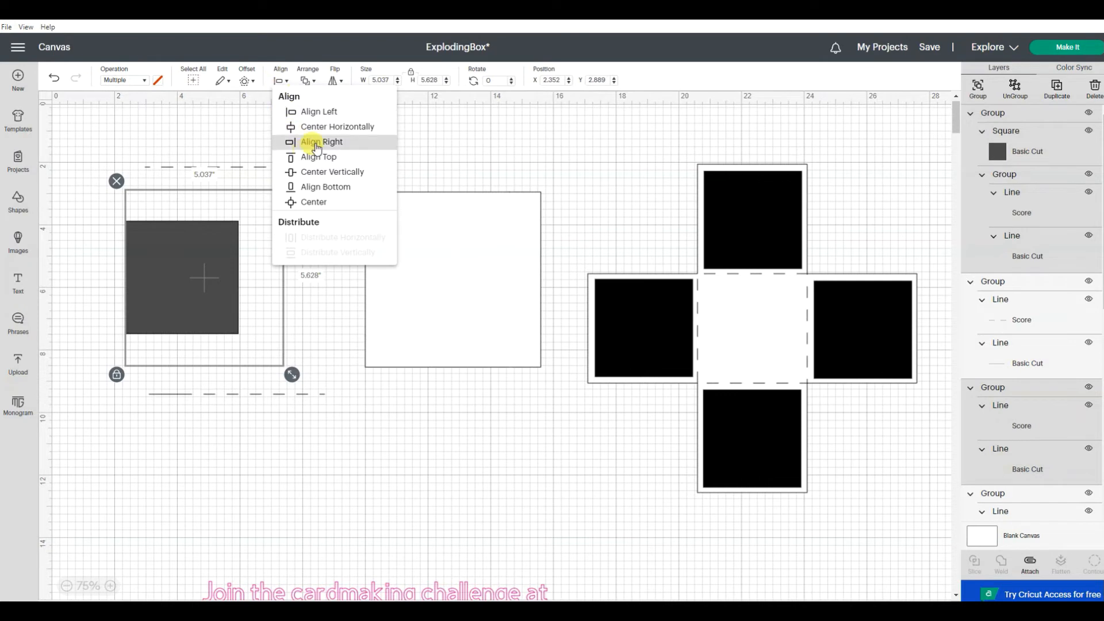
pyautogui.click(317, 145)
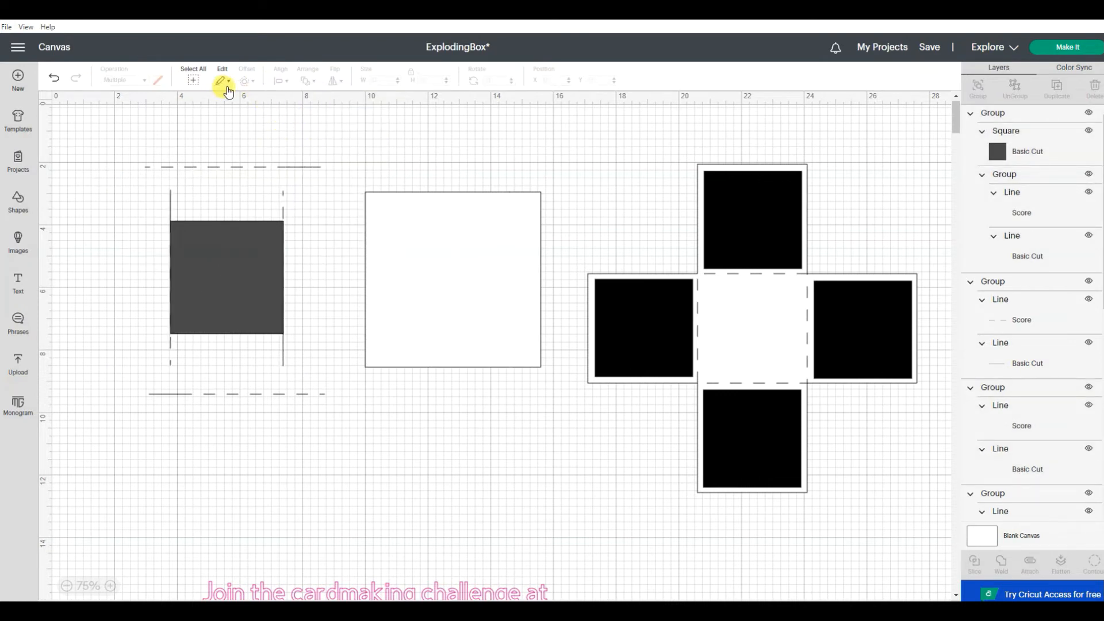
# Step: Center the square group and the right vertical line group vertically, and group them together
pyautogui.moveTo(306, 209); pyautogui.dragTo(181, 246)
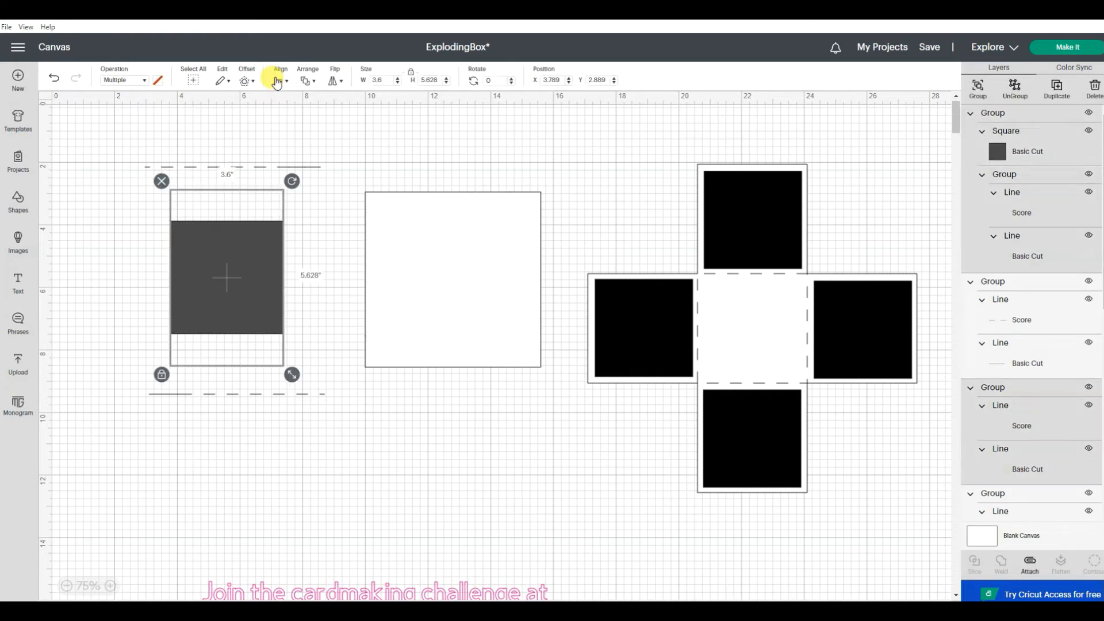
pyautogui.click(276, 82)
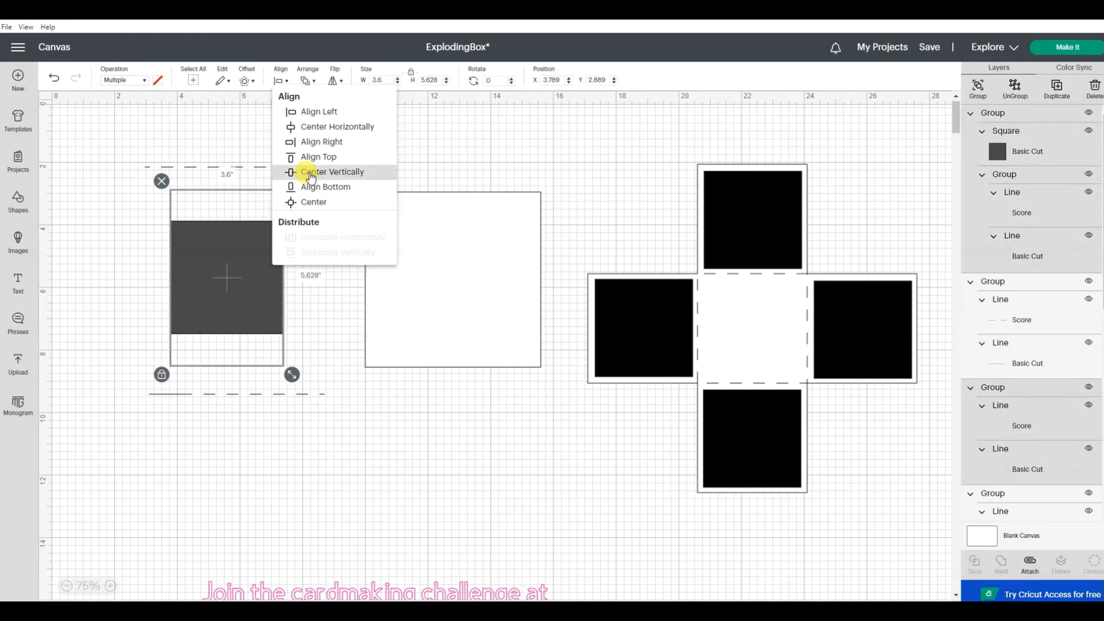
pyautogui.click(310, 172)
pyautogui.click(288, 283)
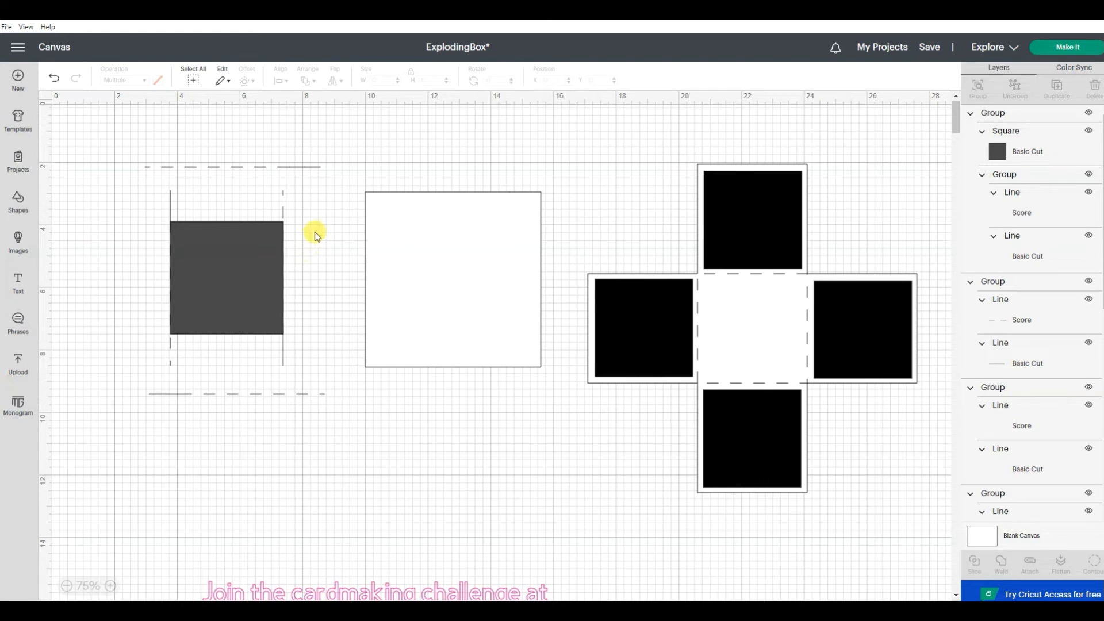
pyautogui.moveTo(320, 225); pyautogui.dragTo(143, 265)
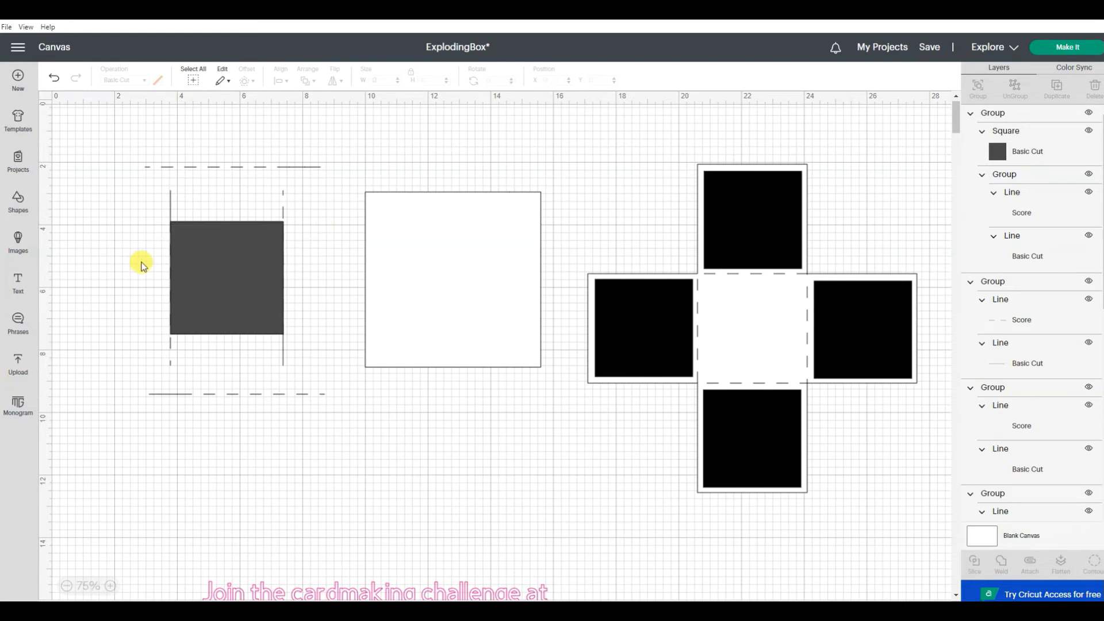
pyautogui.moveTo(147, 181); pyautogui.dragTo(311, 375)
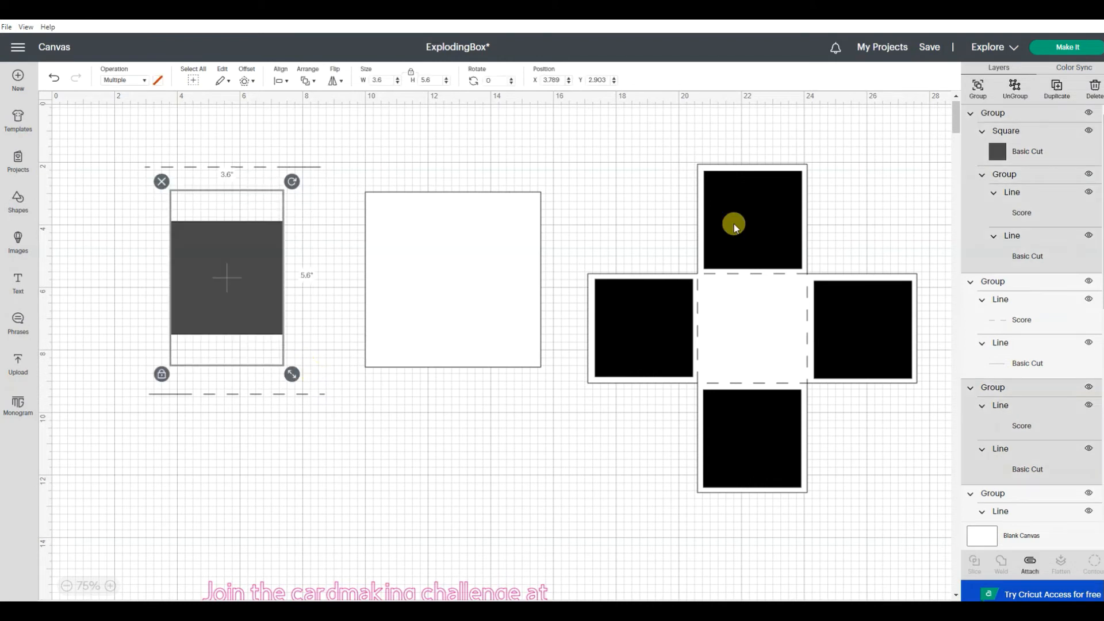
pyautogui.click(978, 87)
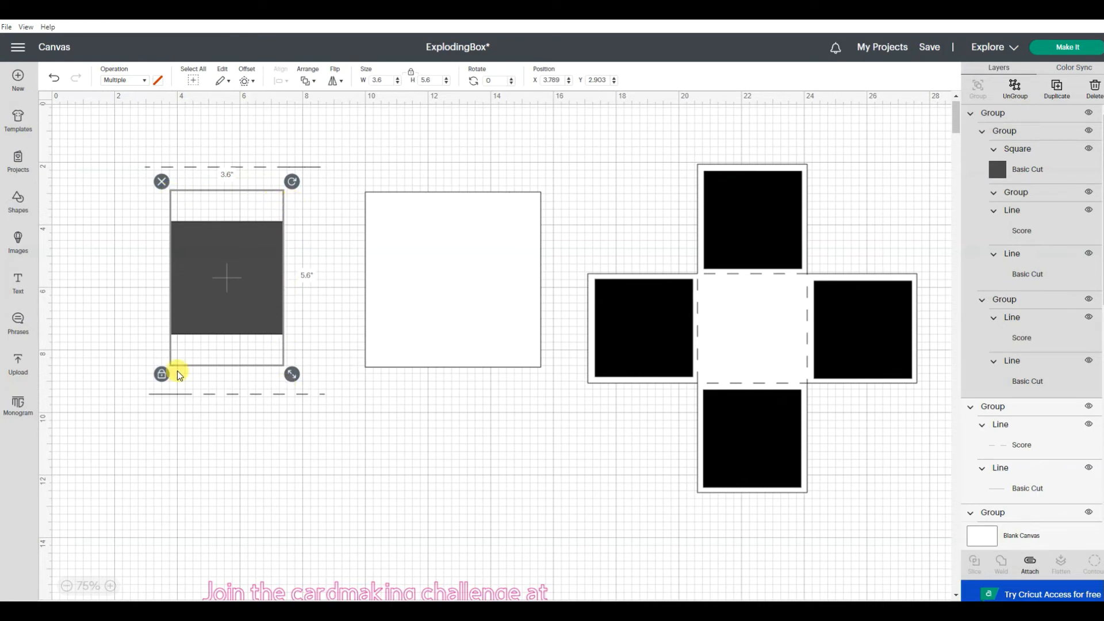
# Step: Shift the combined square-and-lines group slightly right to center it beneath the upper horizontal line group
pyautogui.click(316, 255)
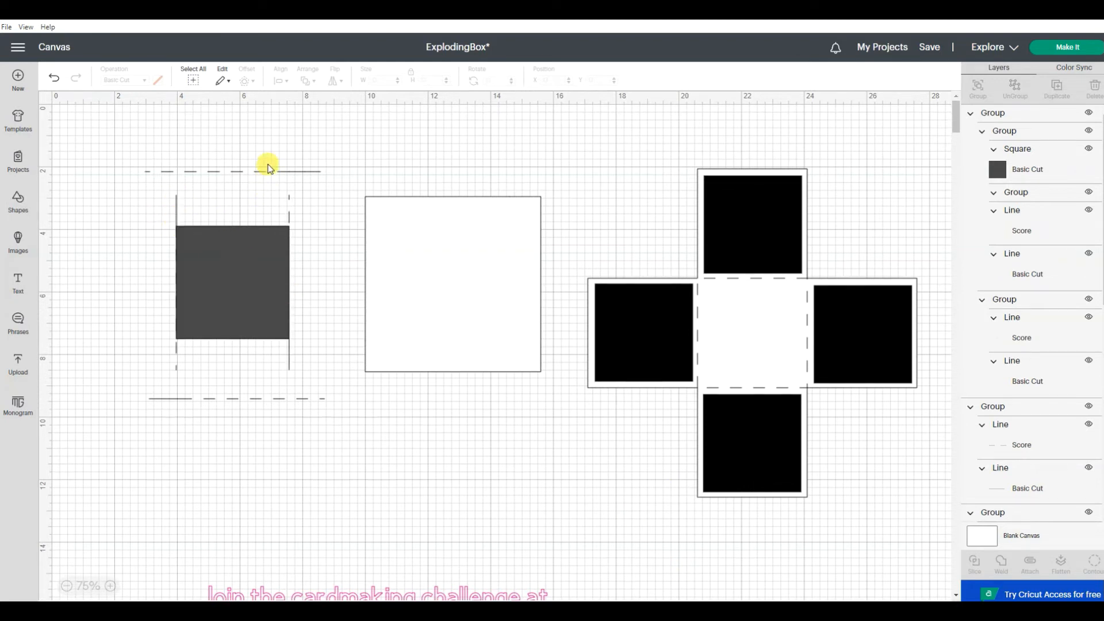
pyautogui.moveTo(262, 154); pyautogui.dragTo(236, 196)
pyautogui.click(229, 428)
pyautogui.moveTo(256, 149); pyautogui.dragTo(226, 185)
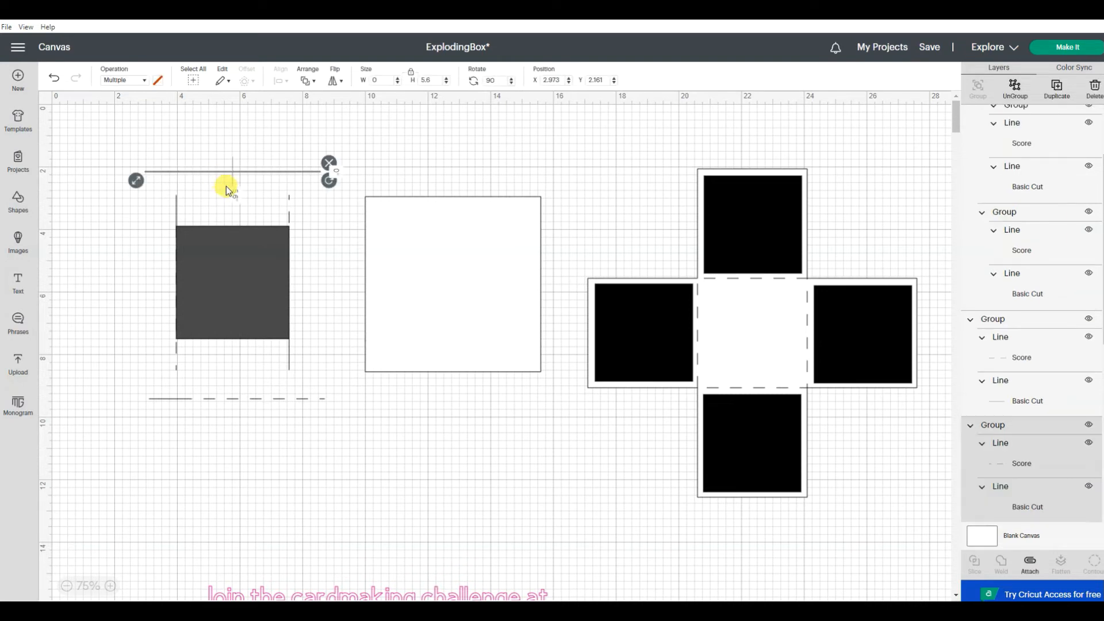
pyautogui.click(287, 215)
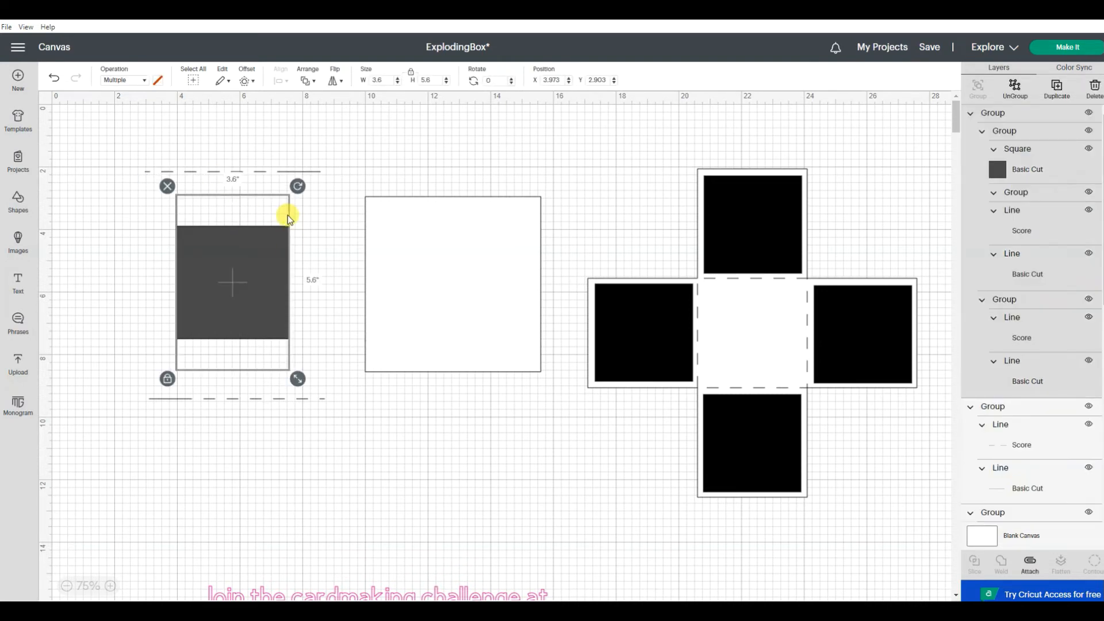
# Step: Delete the two horizontal line groups above and below the square
pyautogui.click(256, 175)
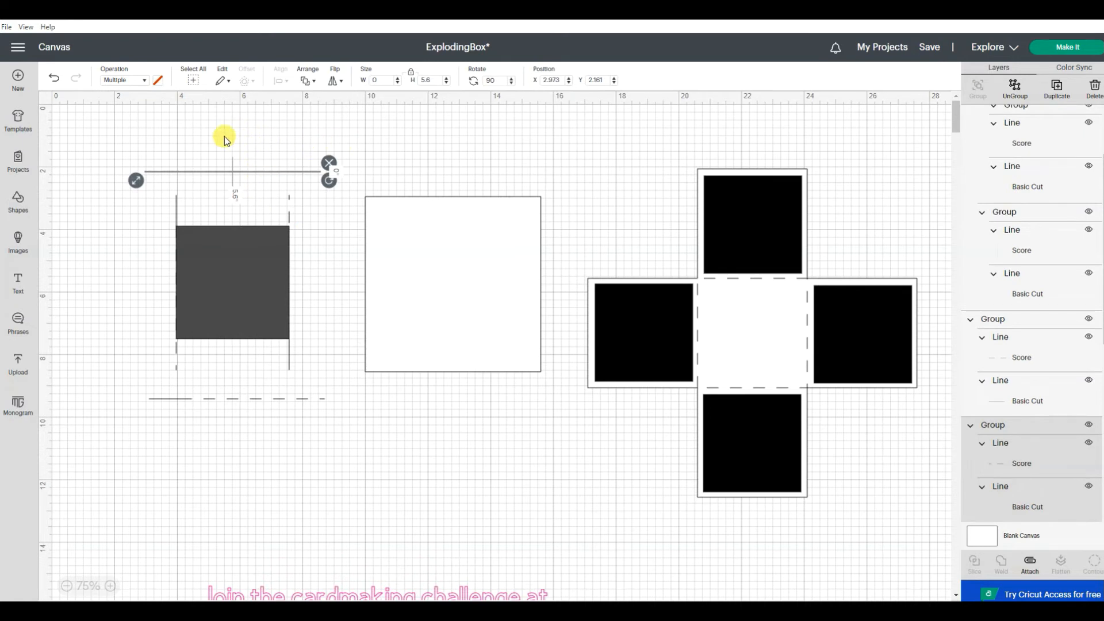
pyautogui.click(1095, 92)
pyautogui.click(286, 398)
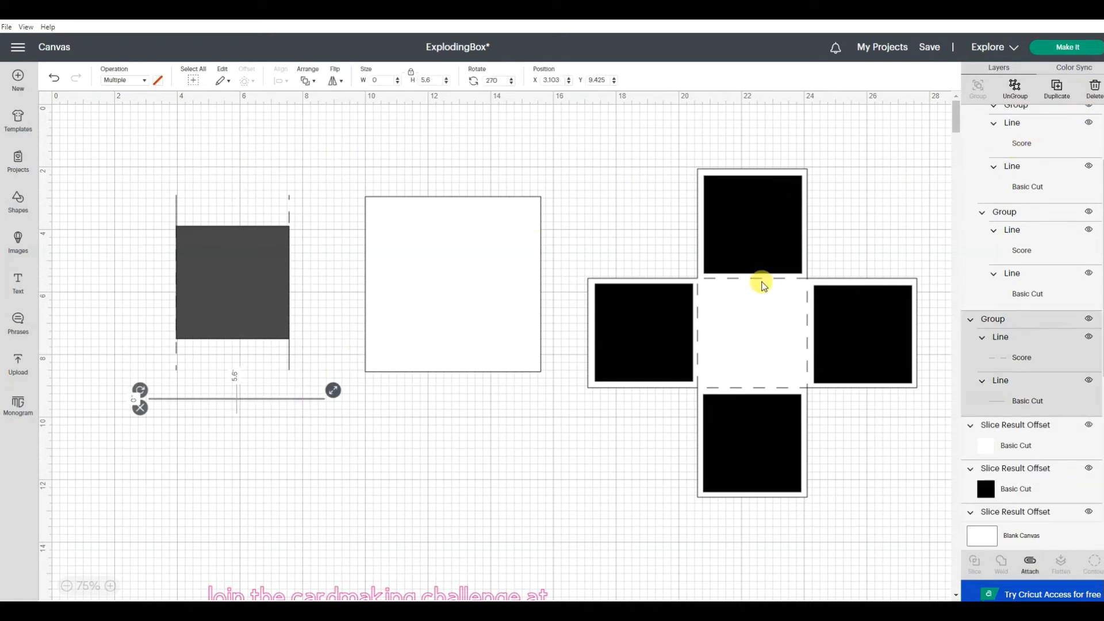
pyautogui.click(1093, 87)
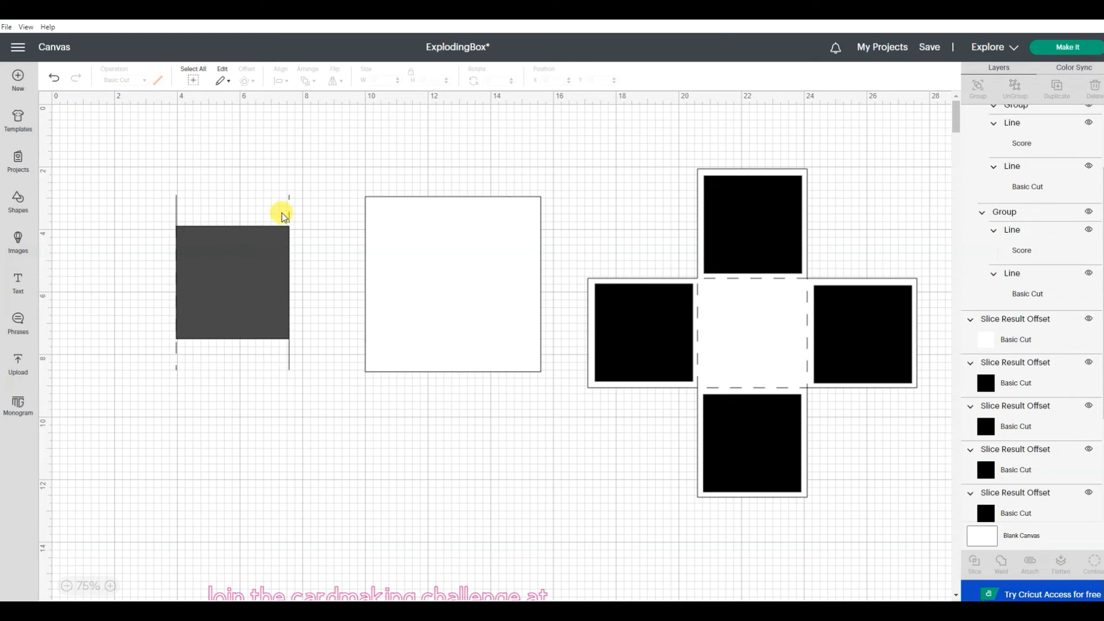
# Step: Duplicate the dark square-and-lines group and rotate the copy 90 degrees
pyautogui.click(206, 273)
pyautogui.rightClick(206, 272)
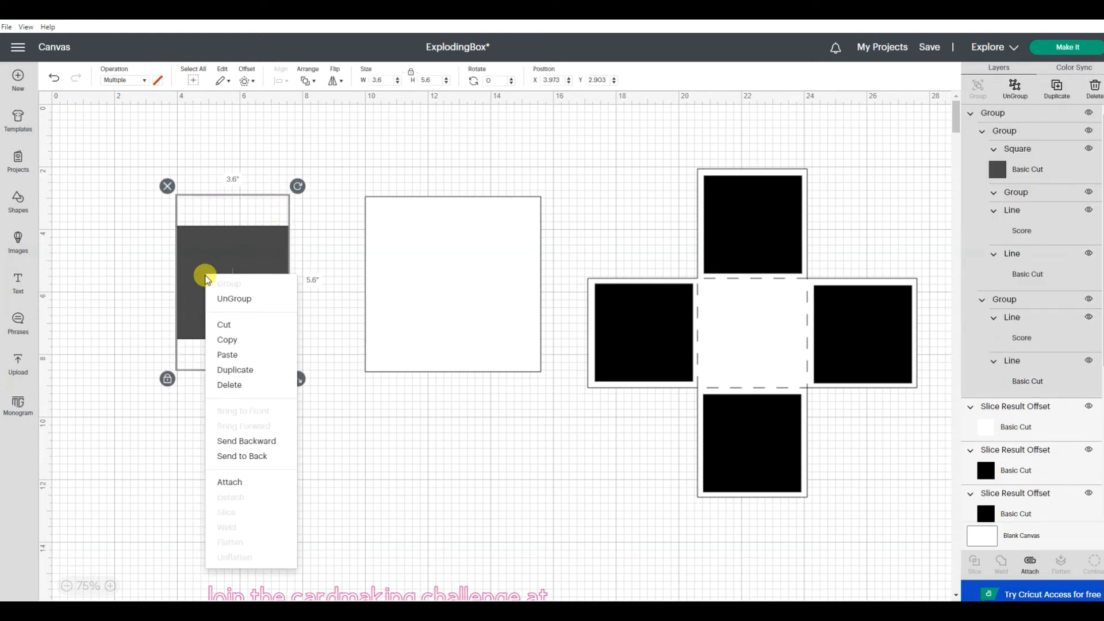
pyautogui.click(232, 371)
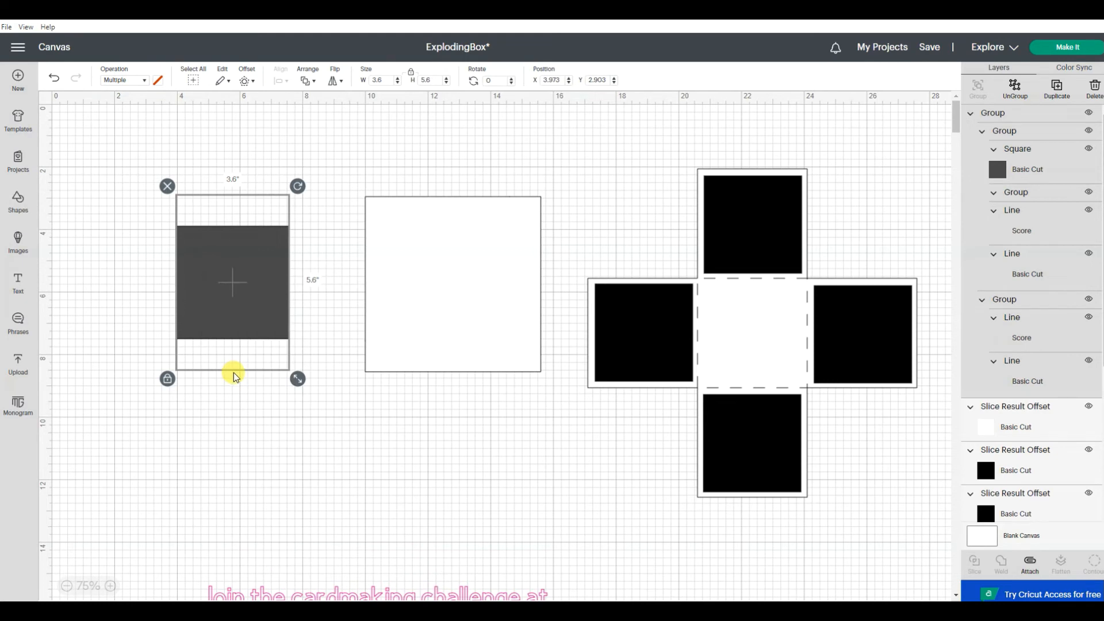
pyautogui.click(502, 79)
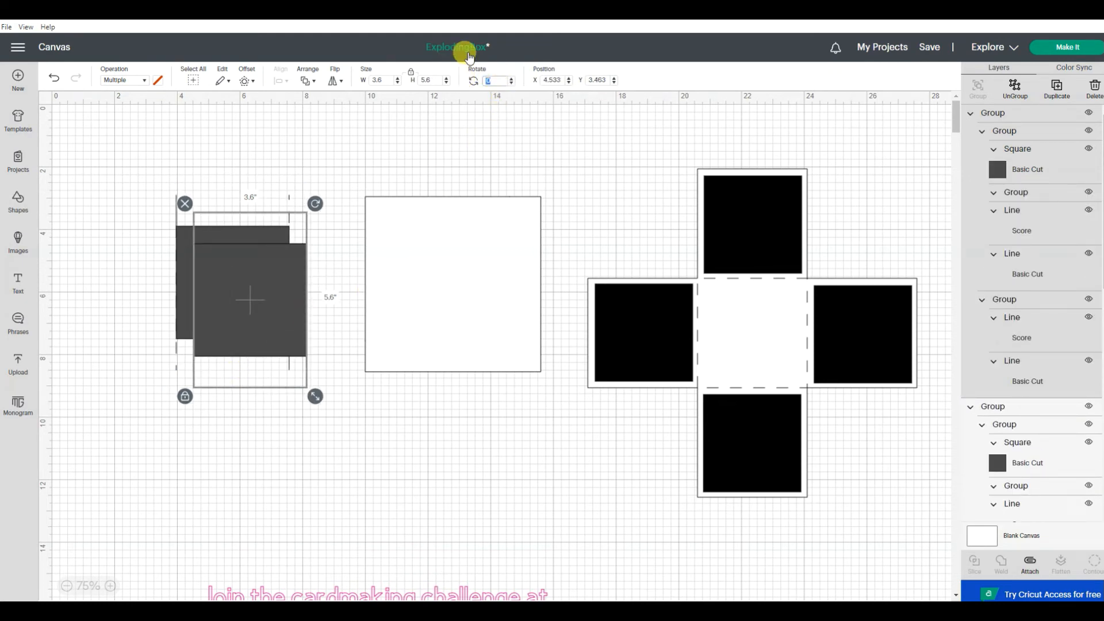
pyautogui.press('Return')
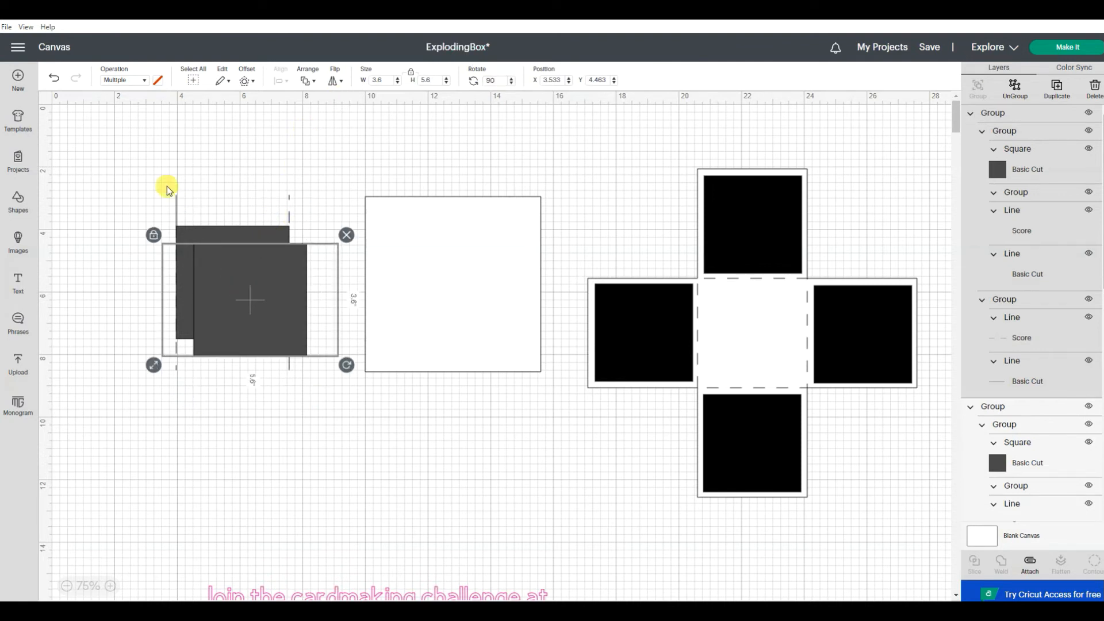
# Step: Center the original square-and-lines group and its rotated copy on each other
pyautogui.moveTo(123, 159); pyautogui.dragTo(345, 454)
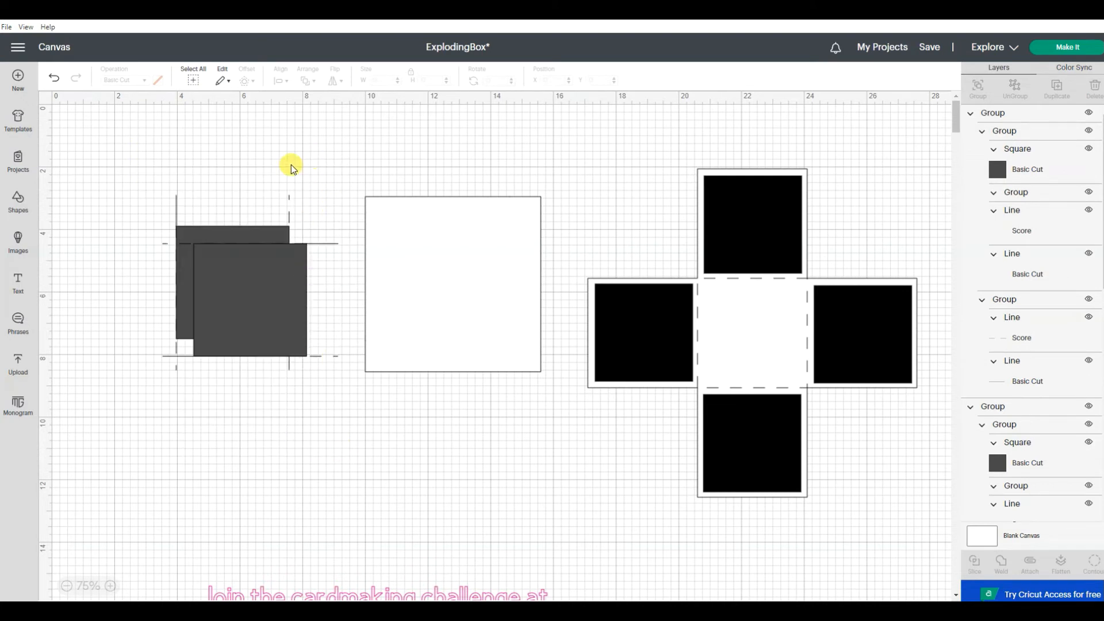
pyautogui.moveTo(283, 147); pyautogui.dragTo(161, 297)
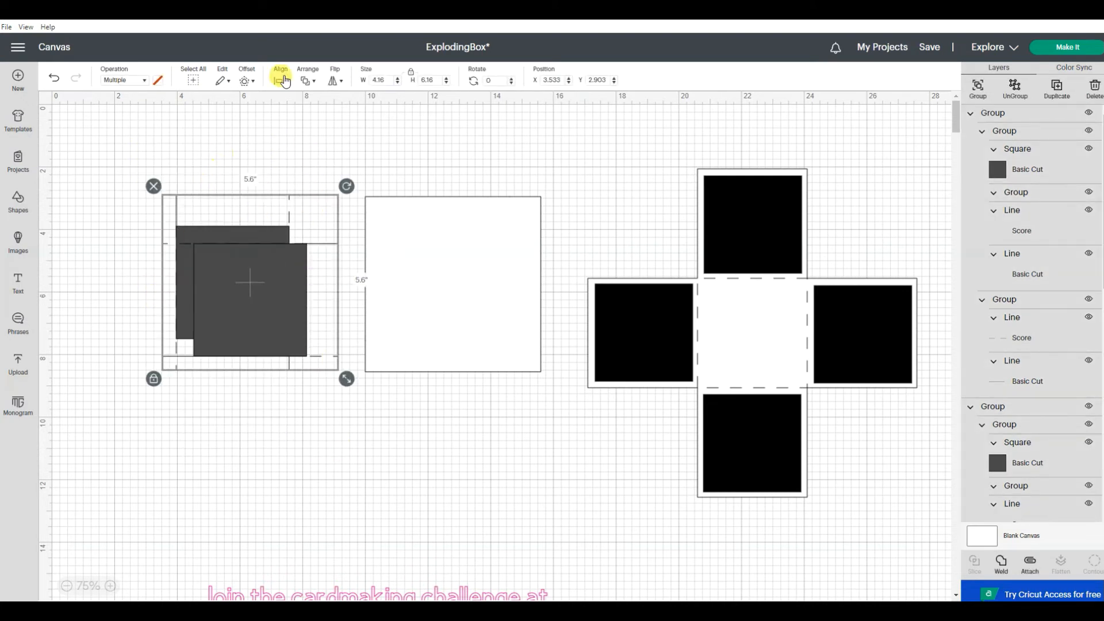
pyautogui.click(279, 81)
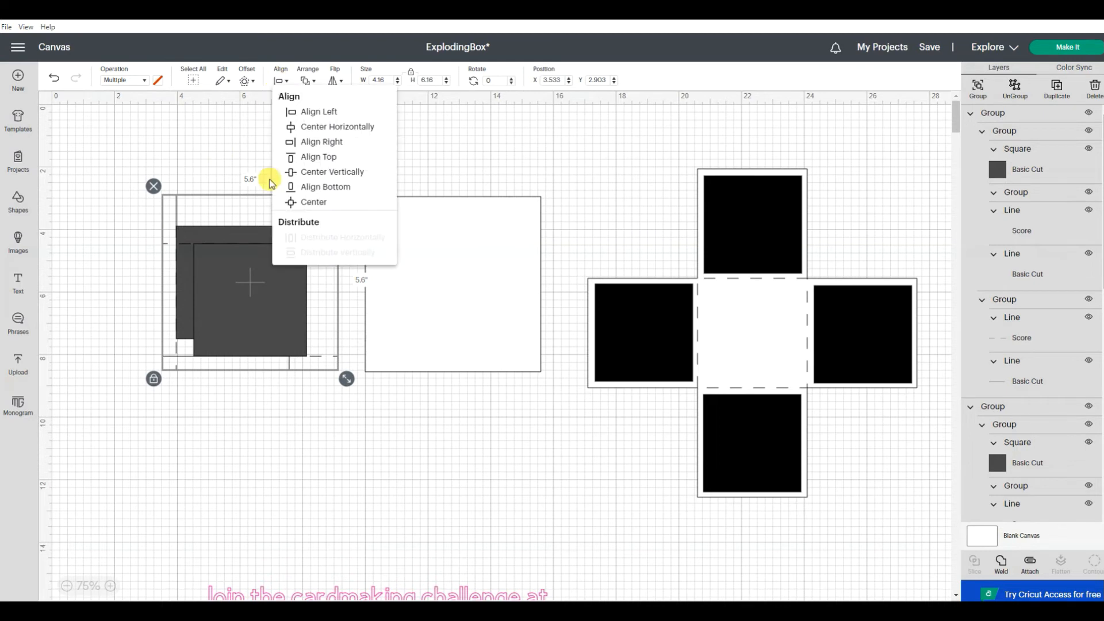
pyautogui.click(313, 202)
pyautogui.click(291, 202)
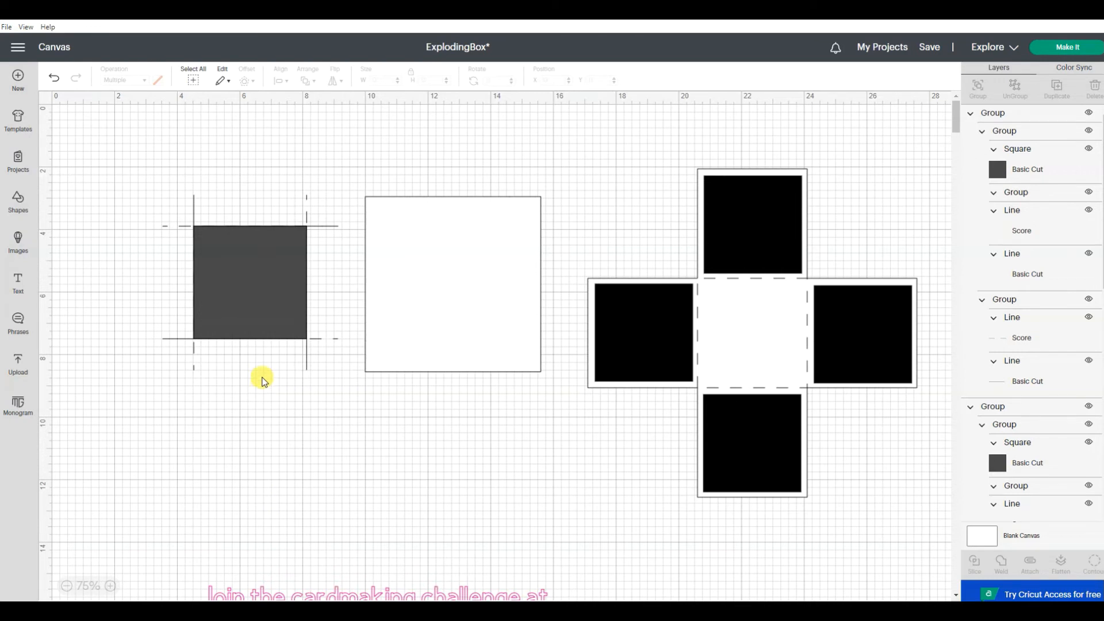
# Step: Ungroup the rotated and the original square-and-lines groups by one level each
pyautogui.click(253, 295)
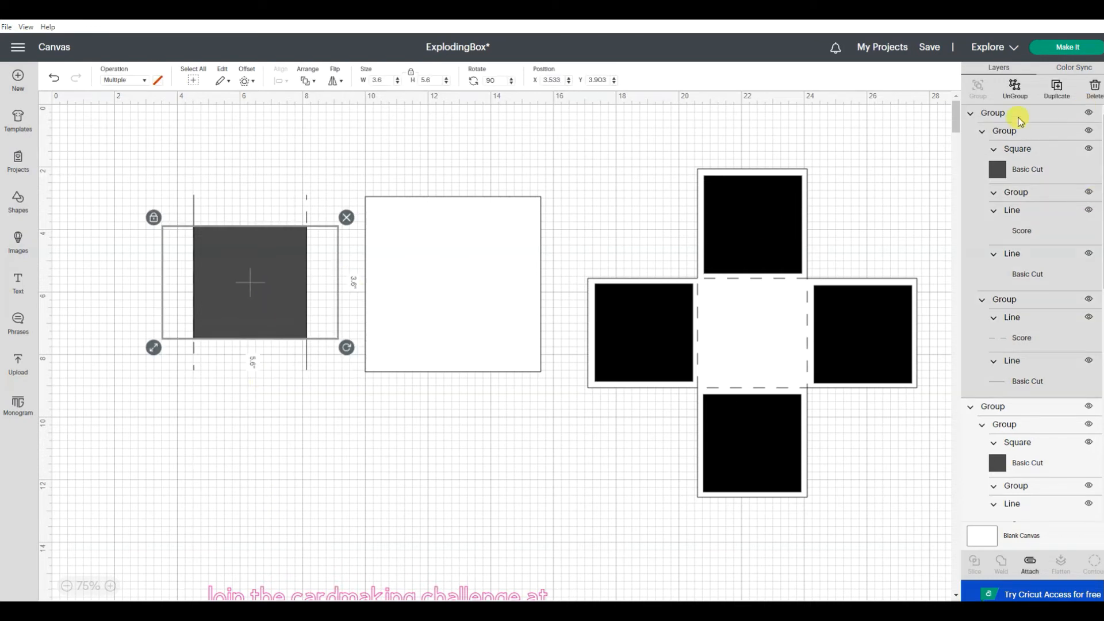
pyautogui.click(1011, 86)
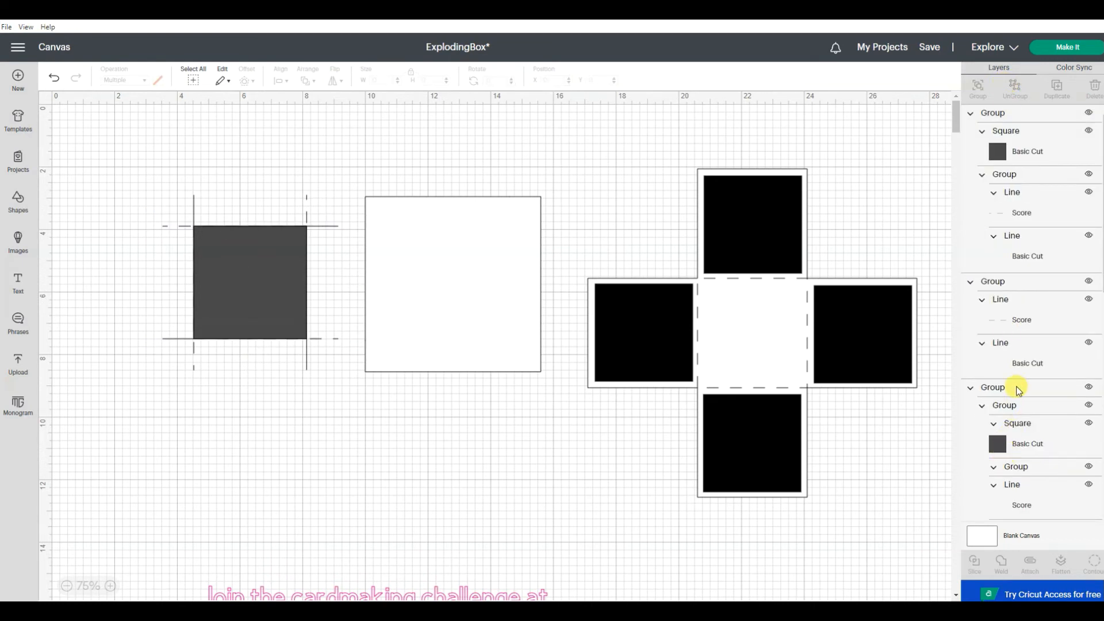
pyautogui.click(1014, 386)
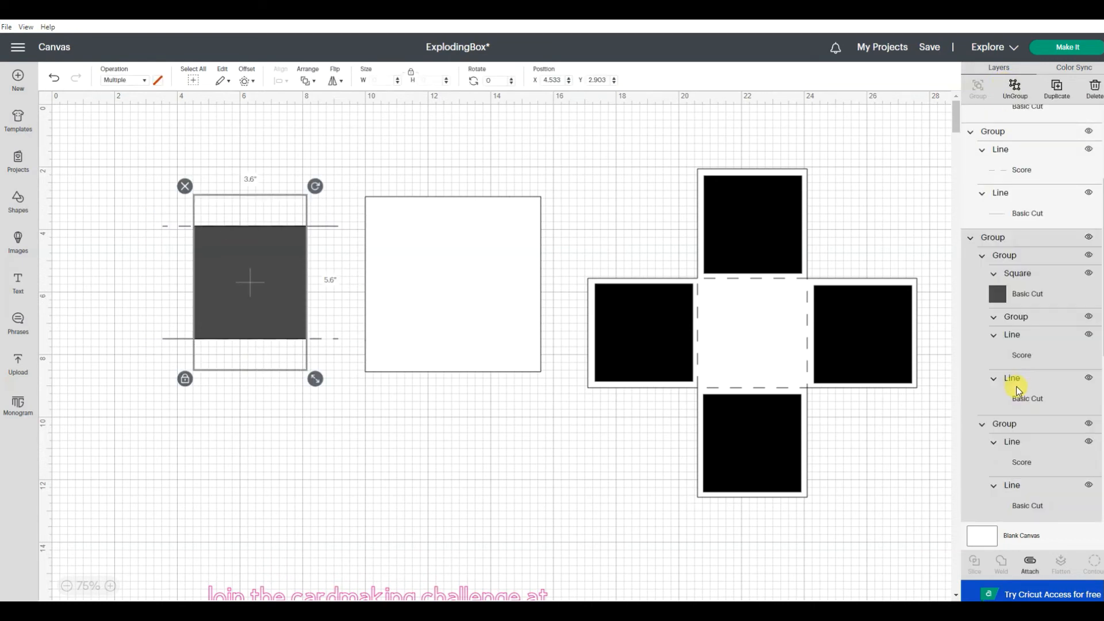
pyautogui.click(1015, 87)
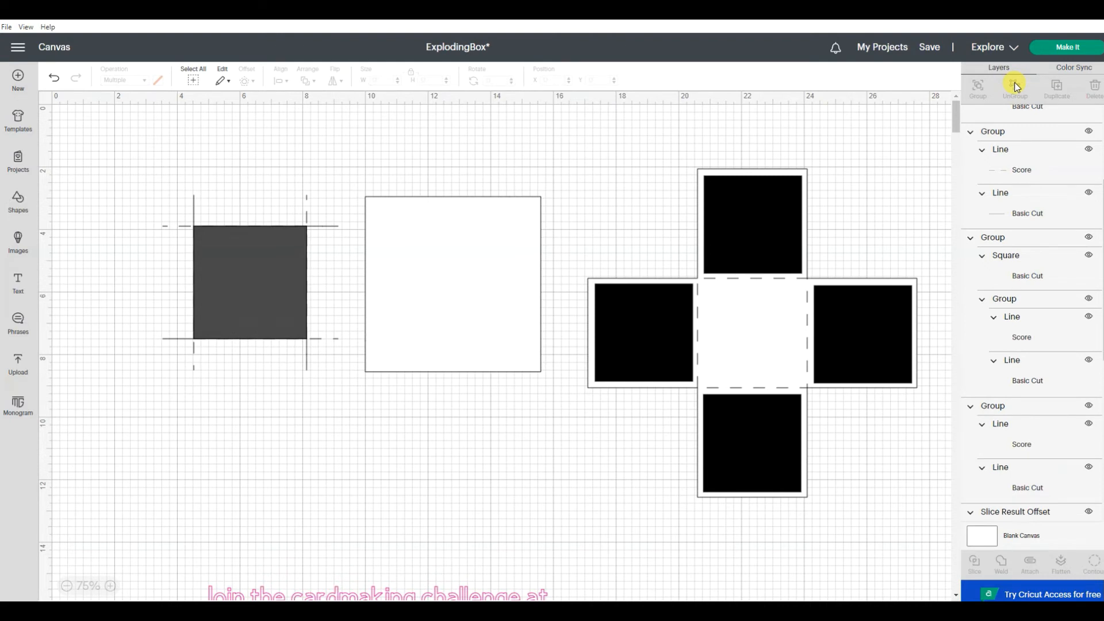
# Step: Ungroup the rotated square from its line pair and delete that square
pyautogui.click(231, 278)
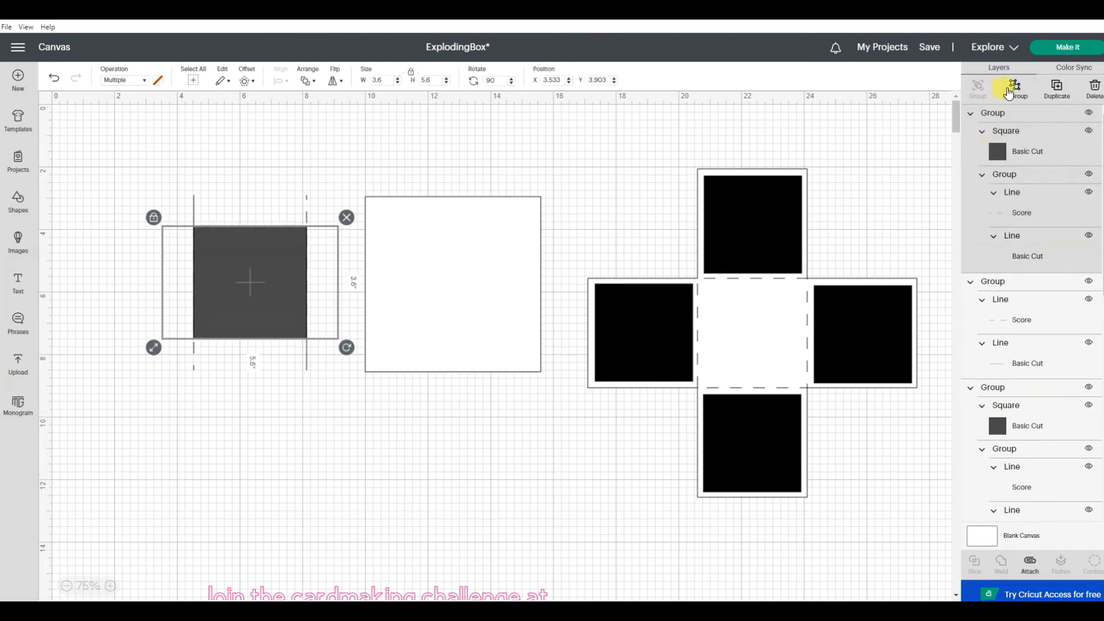
pyautogui.click(1015, 89)
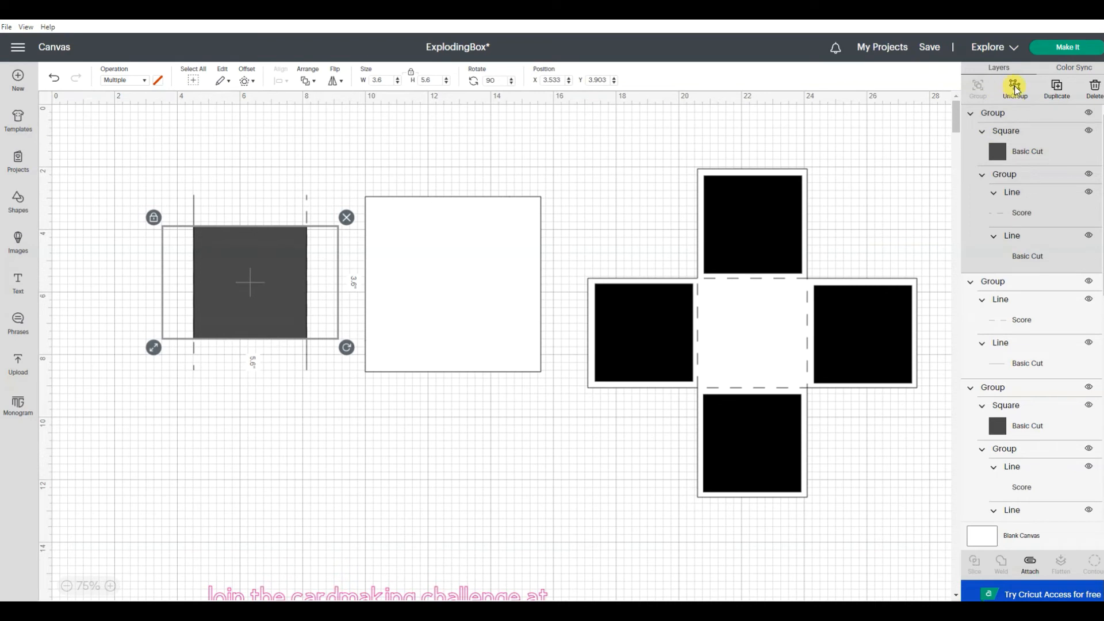
pyautogui.click(214, 286)
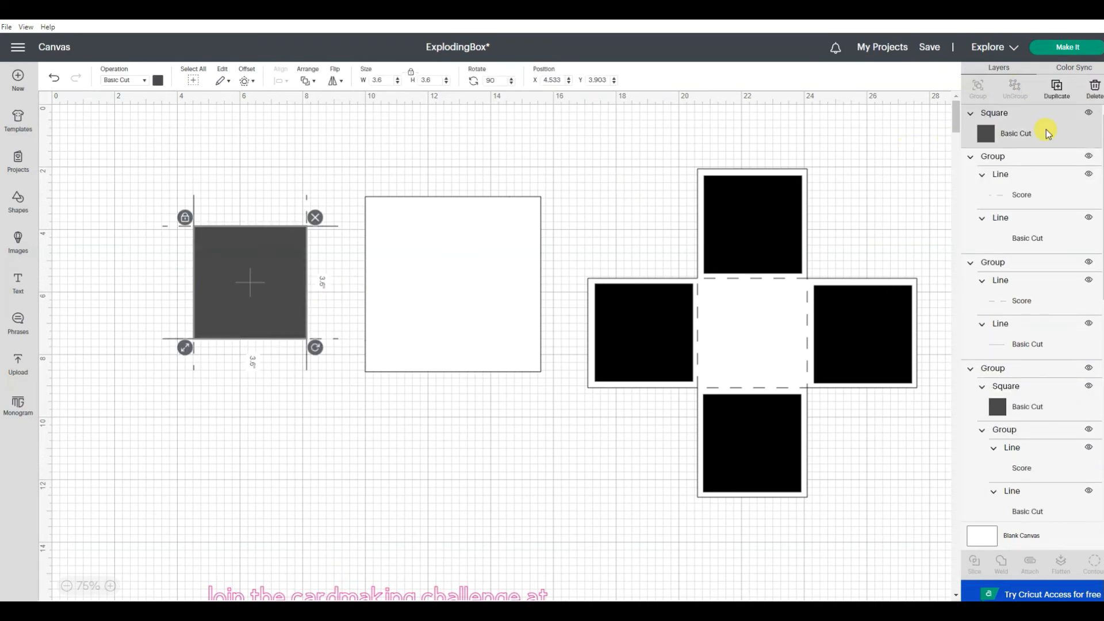
pyautogui.click(1092, 89)
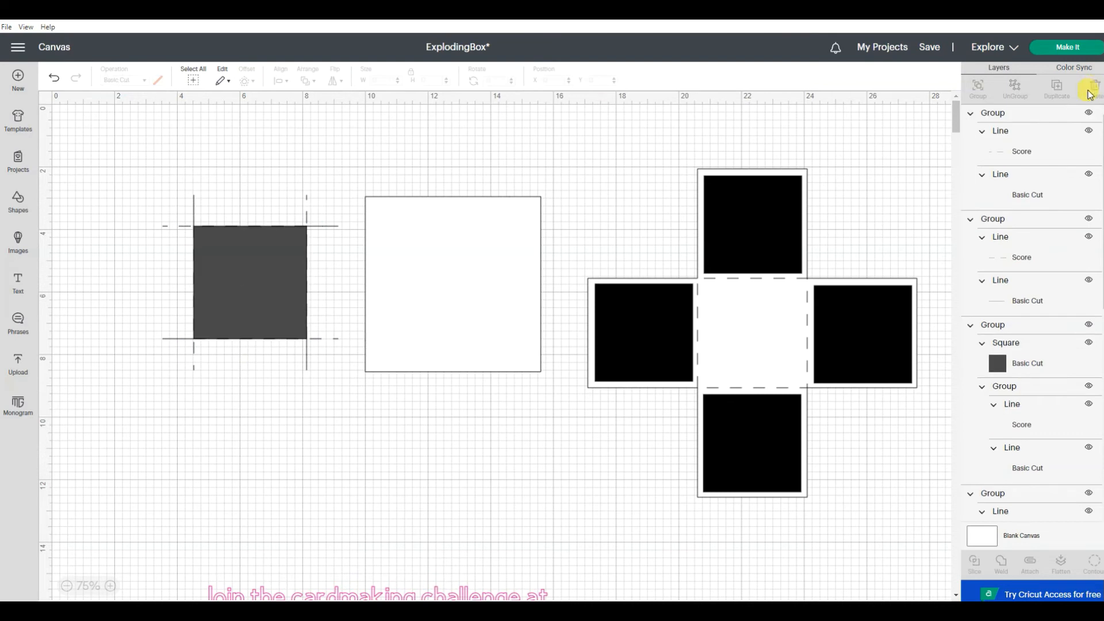
# Step: Ungroup the remaining dark square from its line pair and delete it, leaving only the four line pairs
pyautogui.click(1015, 115)
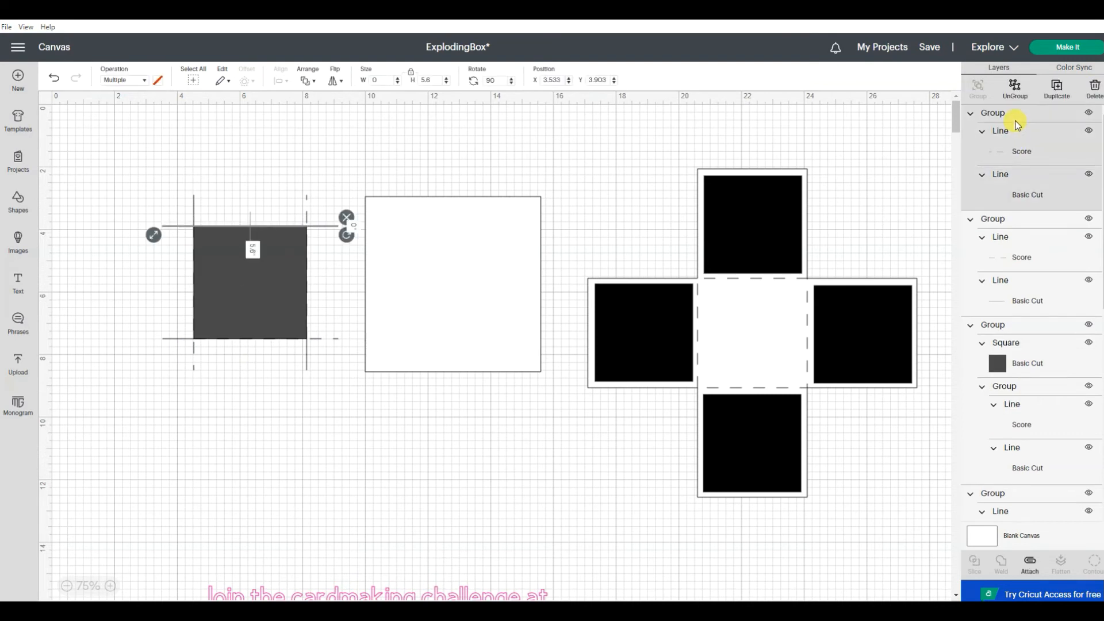
pyautogui.click(1004, 359)
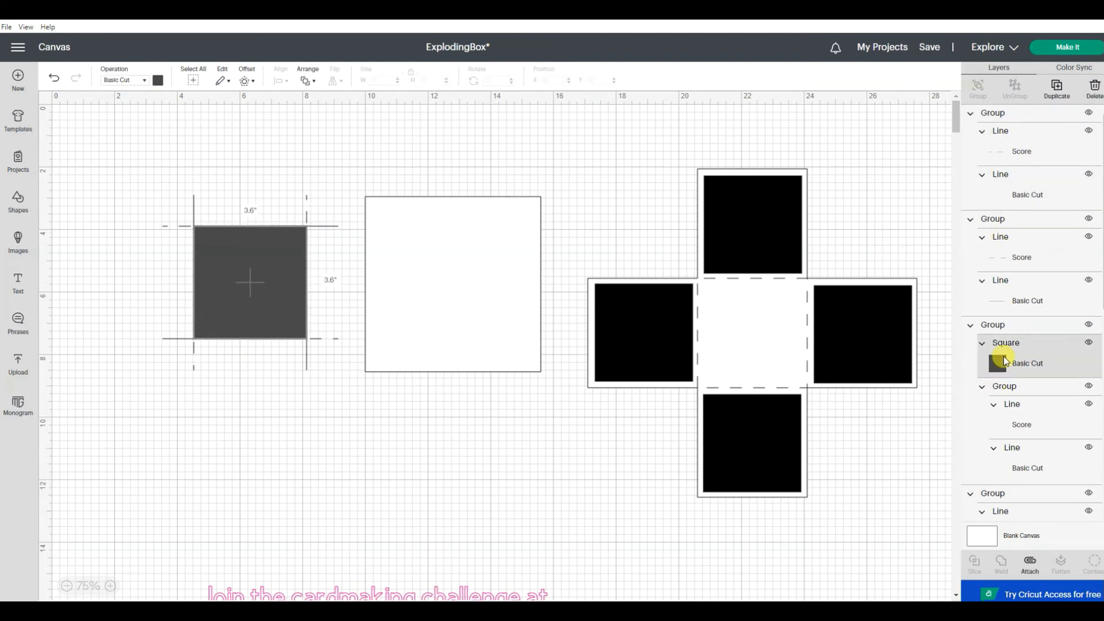
pyautogui.click(1002, 324)
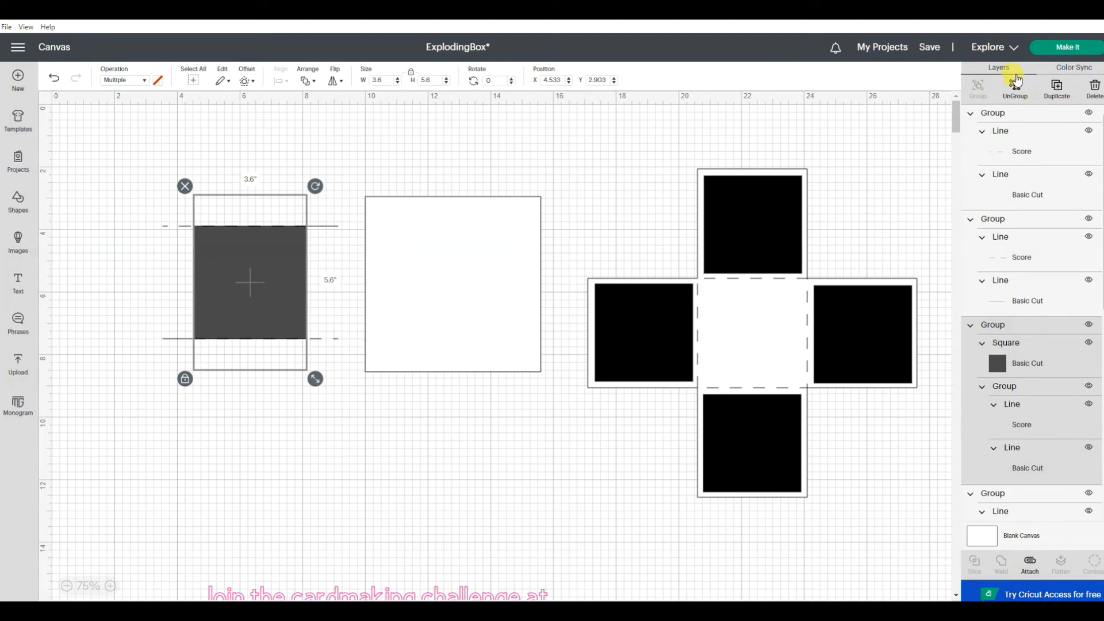
pyautogui.click(1013, 87)
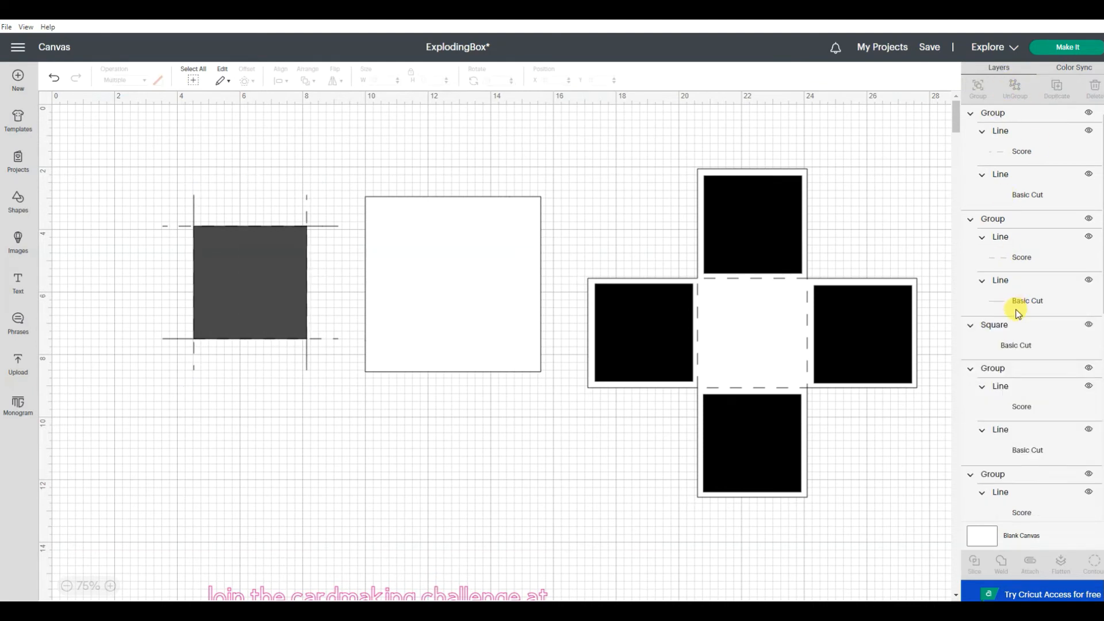
pyautogui.scroll(-3, 1032, 294)
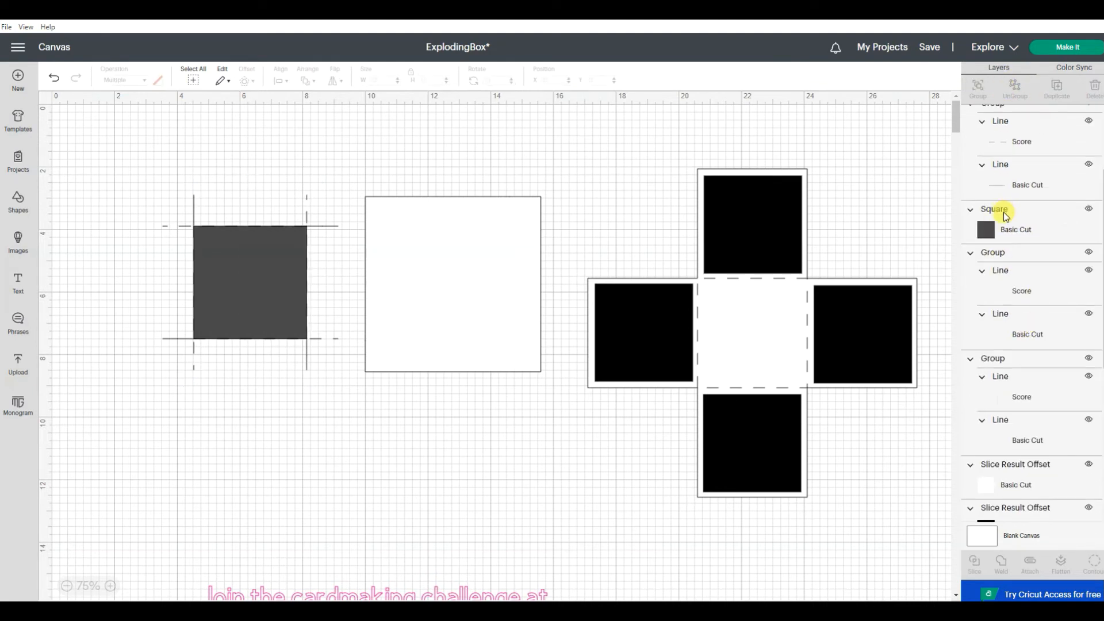
pyautogui.click(1005, 214)
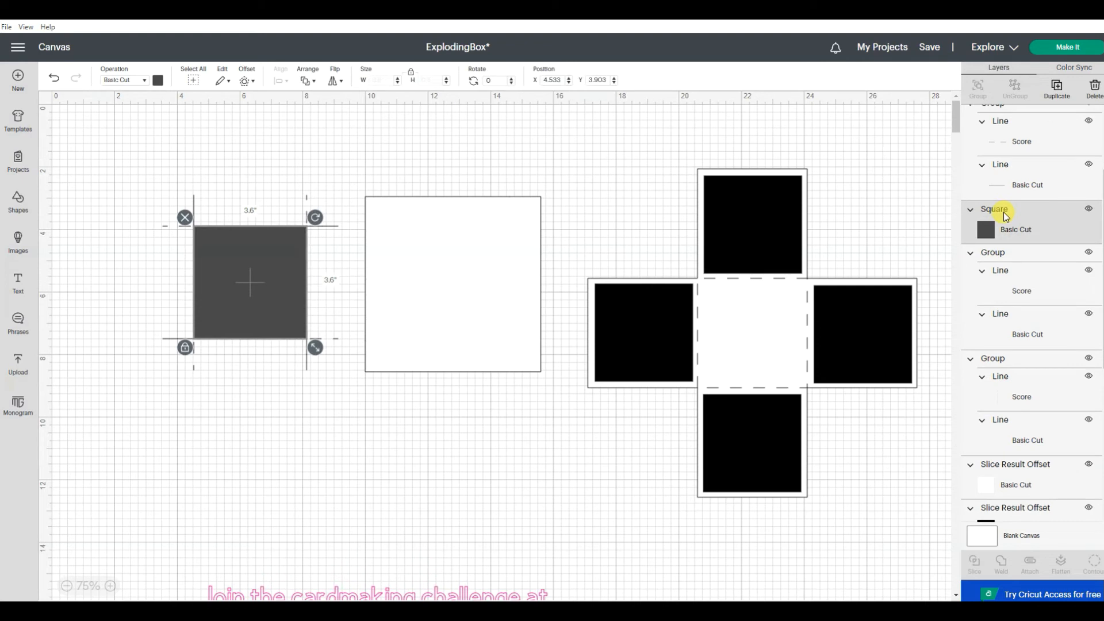
pyautogui.click(1093, 88)
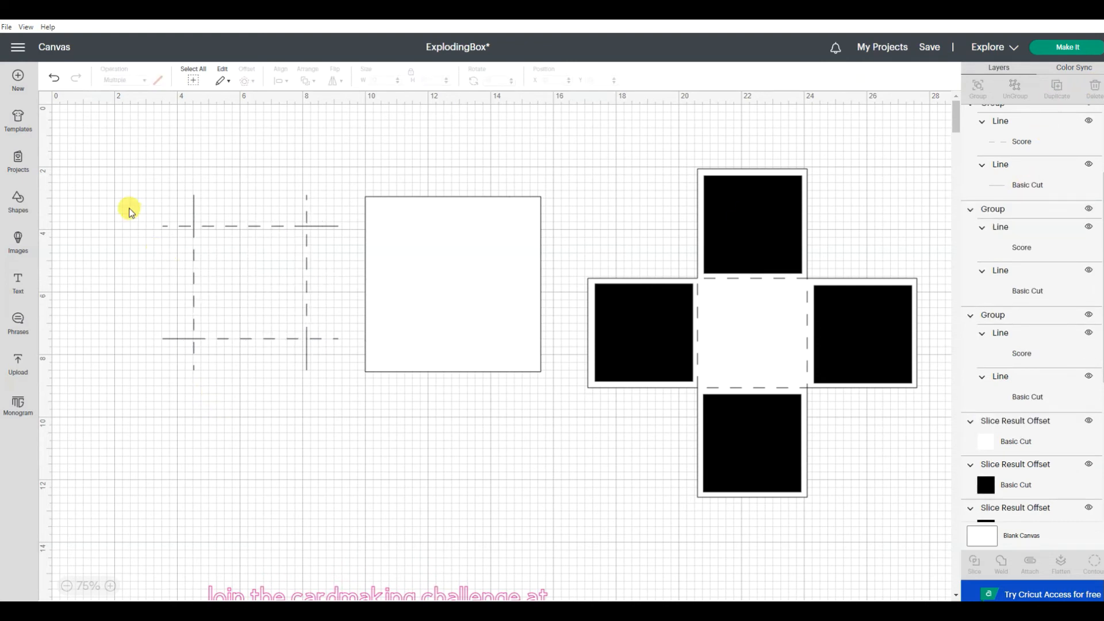
# Step: Group the four cut-and-score line pairs together and move them onto the 5.6-inch white square
pyautogui.moveTo(102, 169); pyautogui.dragTo(343, 403)
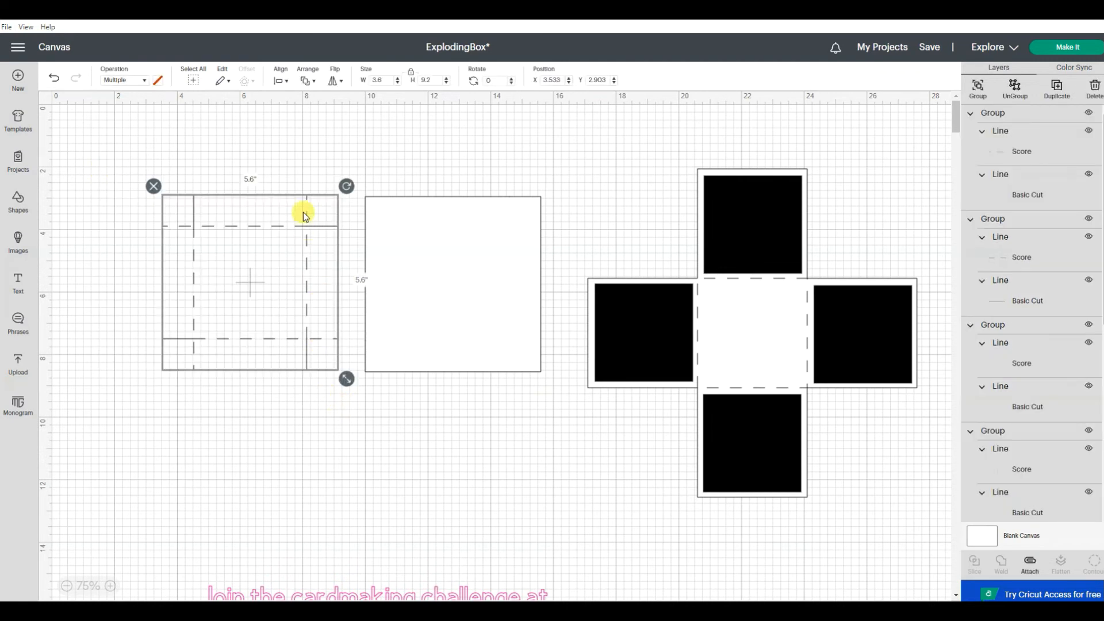
pyautogui.click(978, 88)
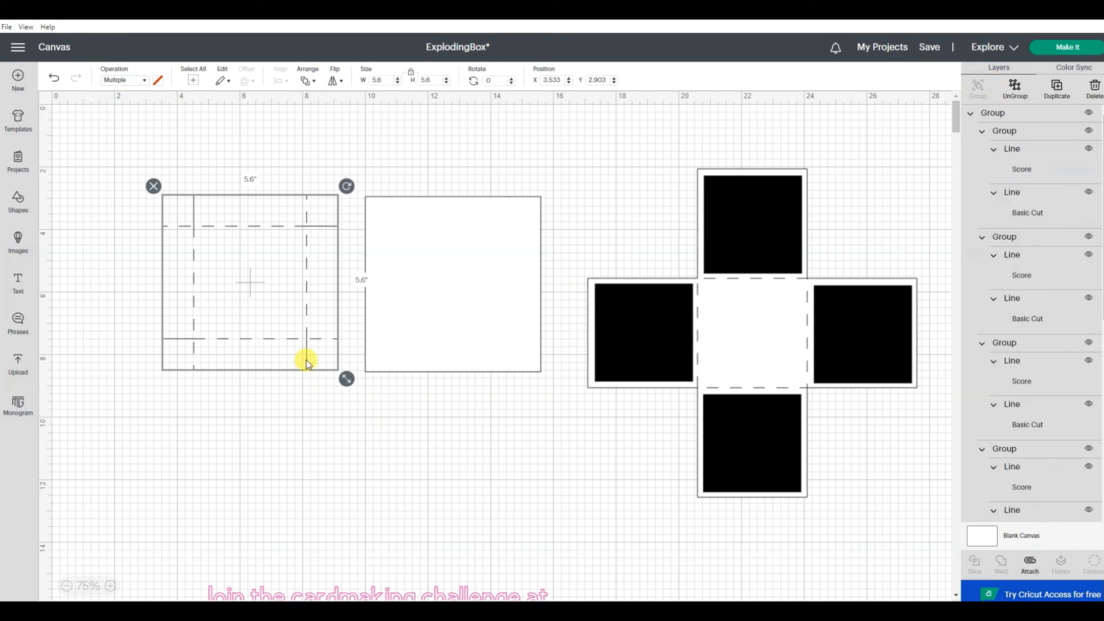
pyautogui.moveTo(272, 323); pyautogui.dragTo(471, 321)
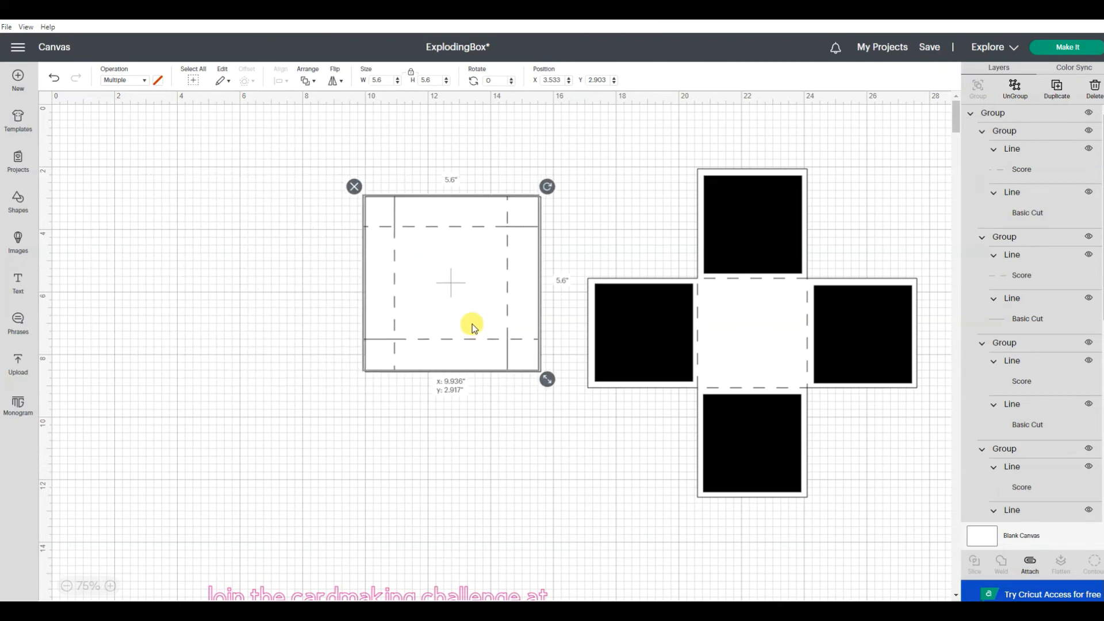
# Step: Center the grouped lines on the white square and attach them to it
pyautogui.moveTo(303, 183); pyautogui.dragTo(552, 425)
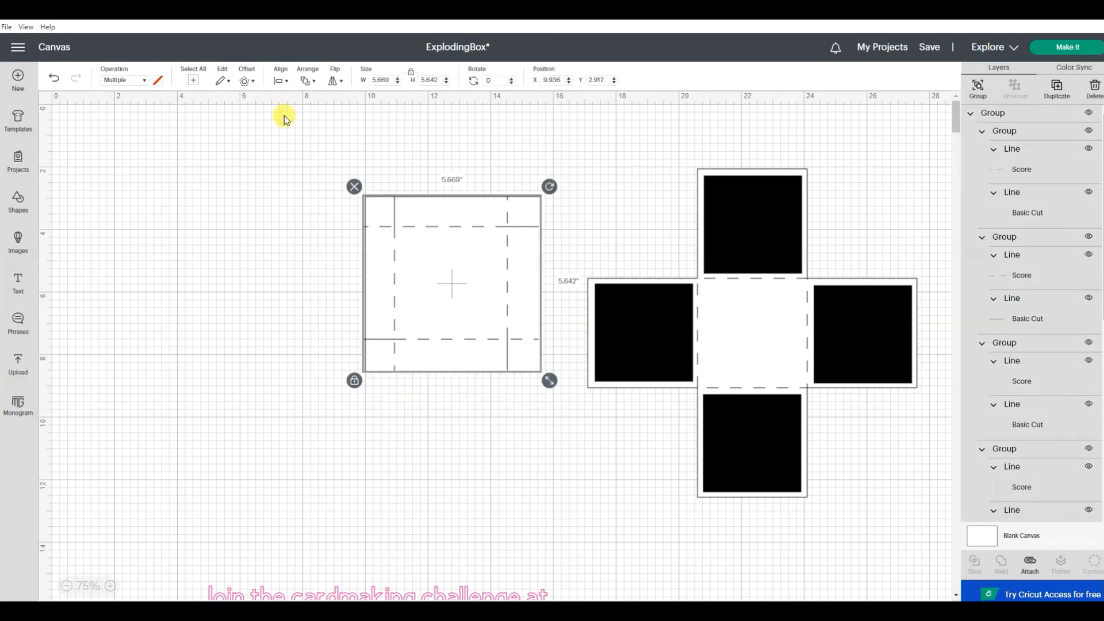
pyautogui.click(280, 81)
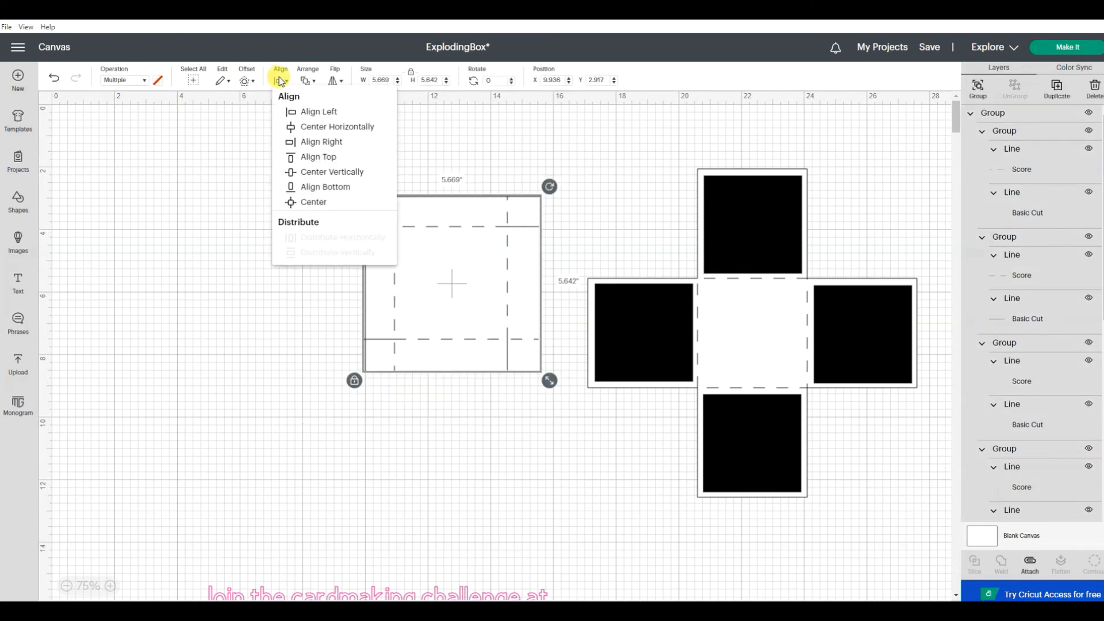
pyautogui.click(297, 207)
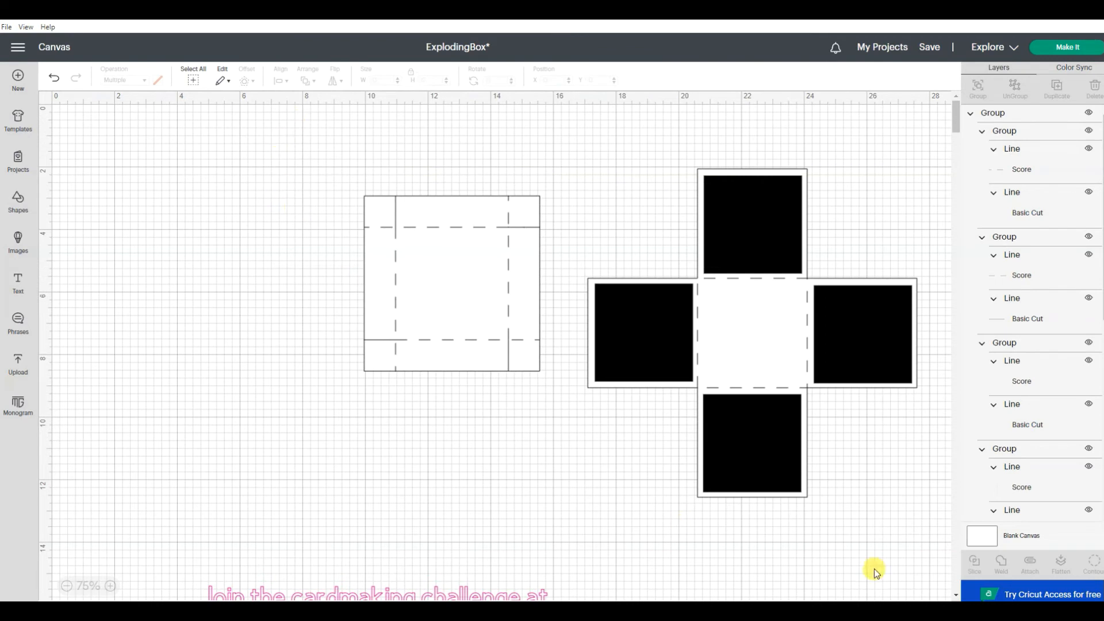
pyautogui.moveTo(281, 143); pyautogui.dragTo(573, 419)
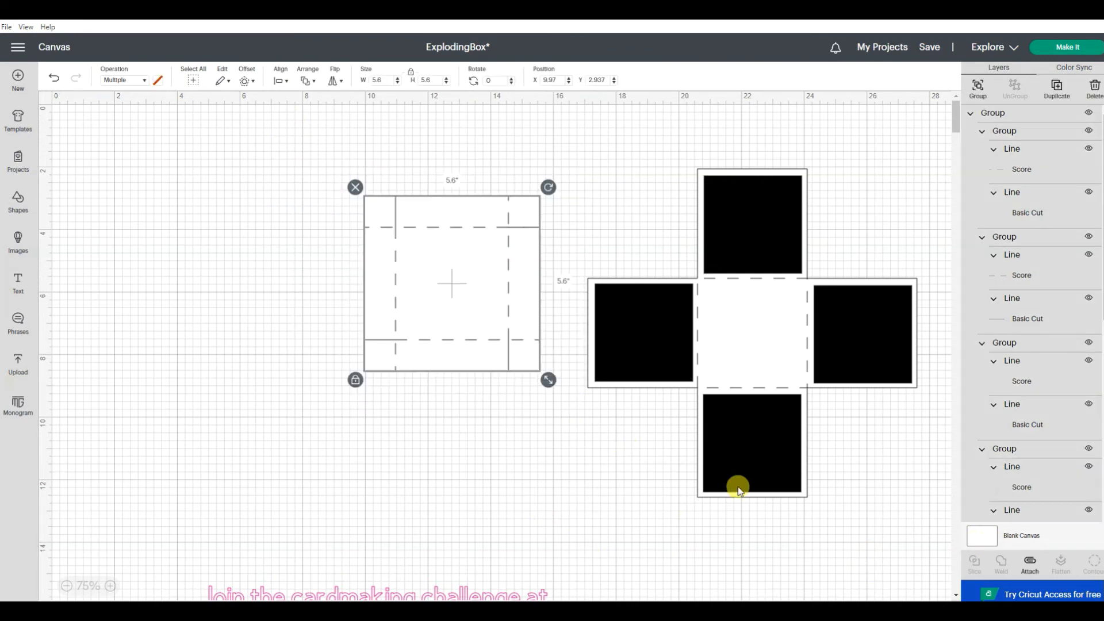
pyautogui.click(1036, 566)
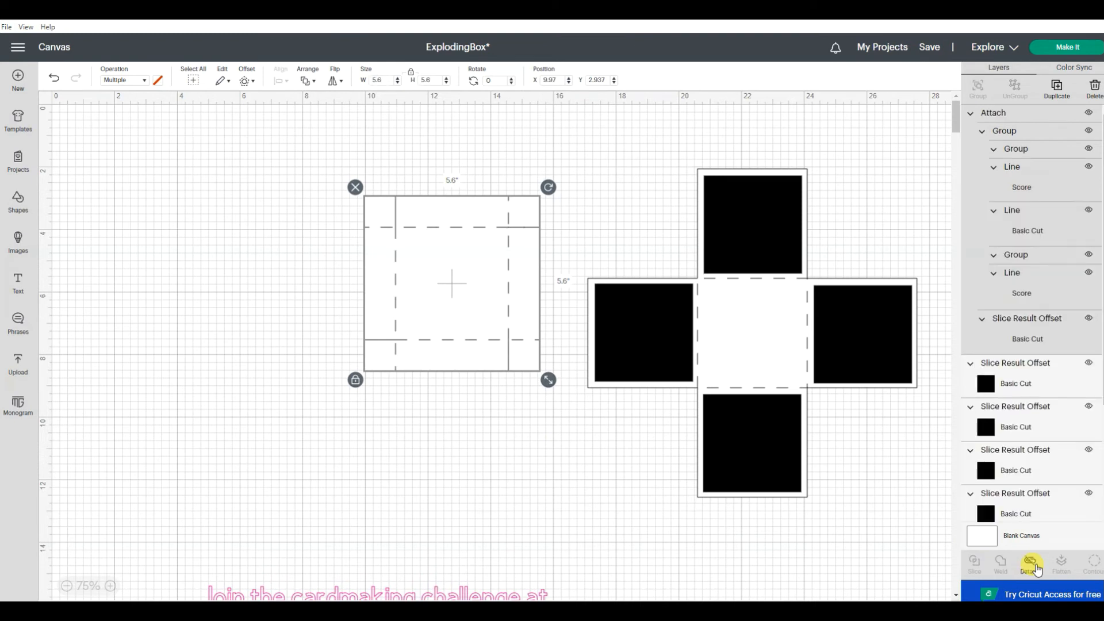
# Step: Move the attached lid left, away from the cross template, to about X 8.5, Y 3.05
pyautogui.click(568, 493)
pyautogui.moveTo(487, 354); pyautogui.dragTo(401, 286)
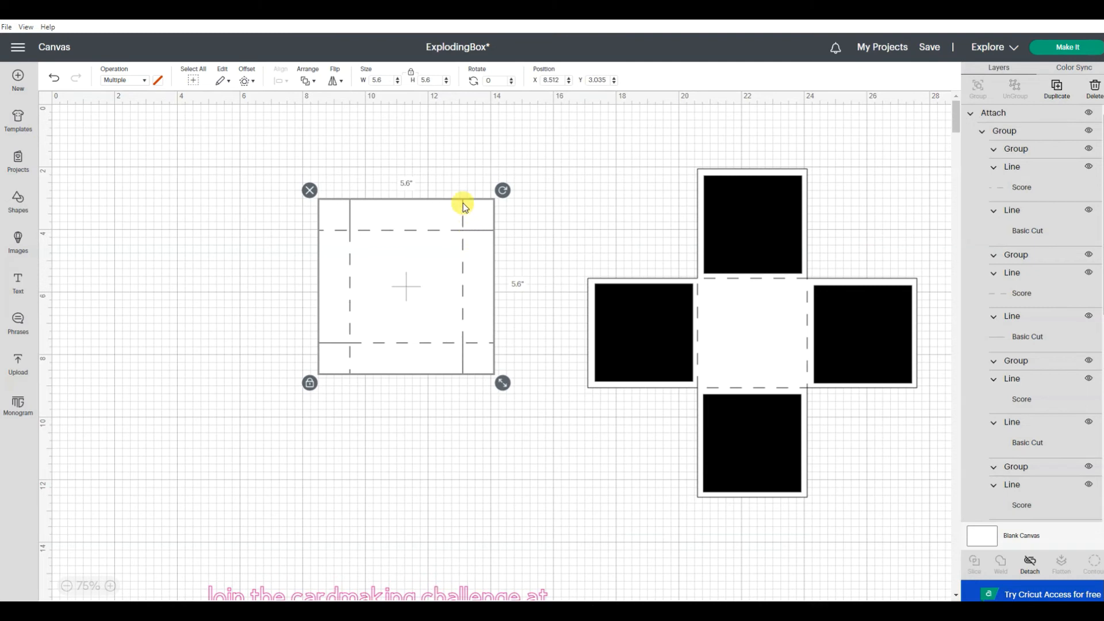
pyautogui.press('Down')
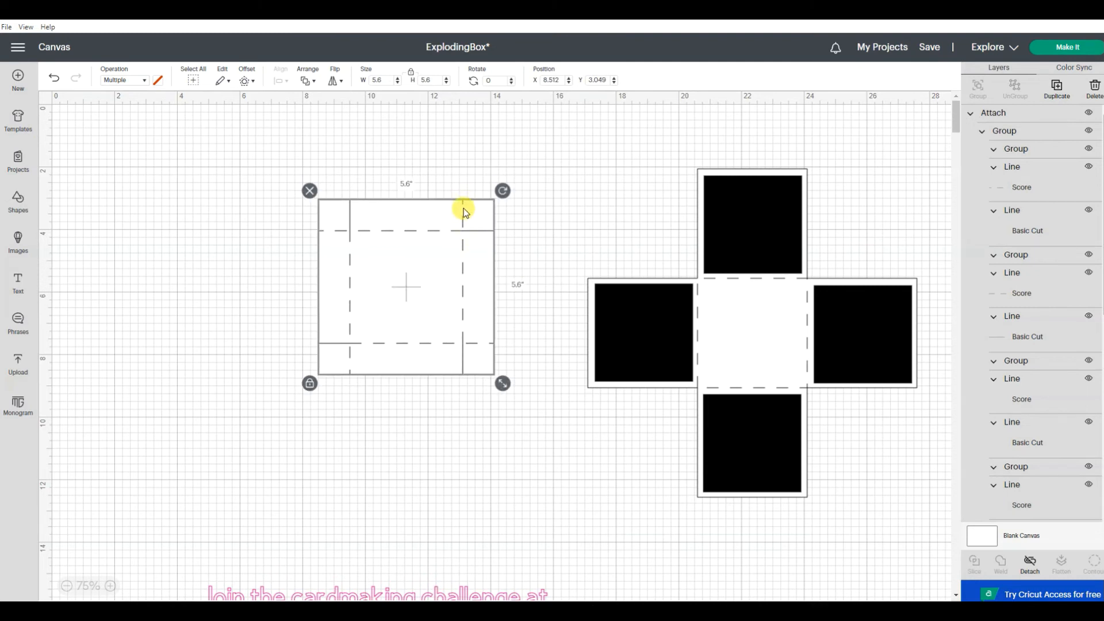